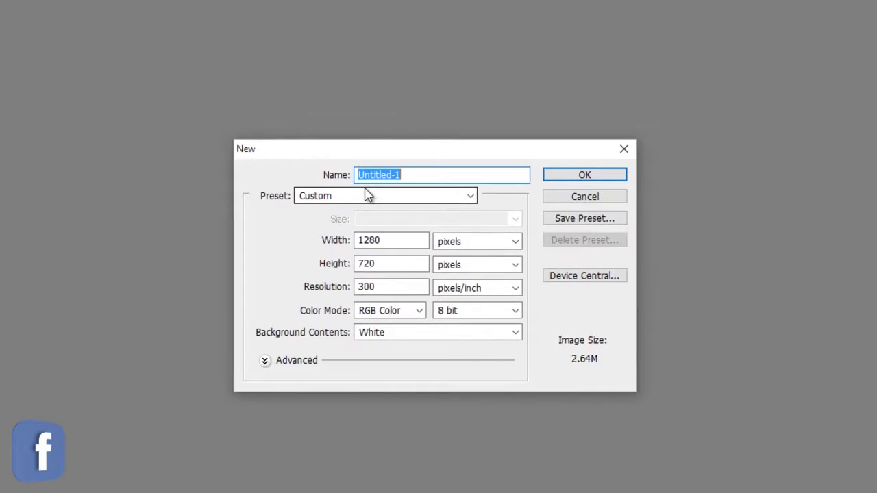
Step: Name the new document YOUTUBE-DEMO, using a width of 1280 pixels, height of 720 pixels and resolution of 300 pixels/inch
{"action": "key", "text": "BackSpace"}
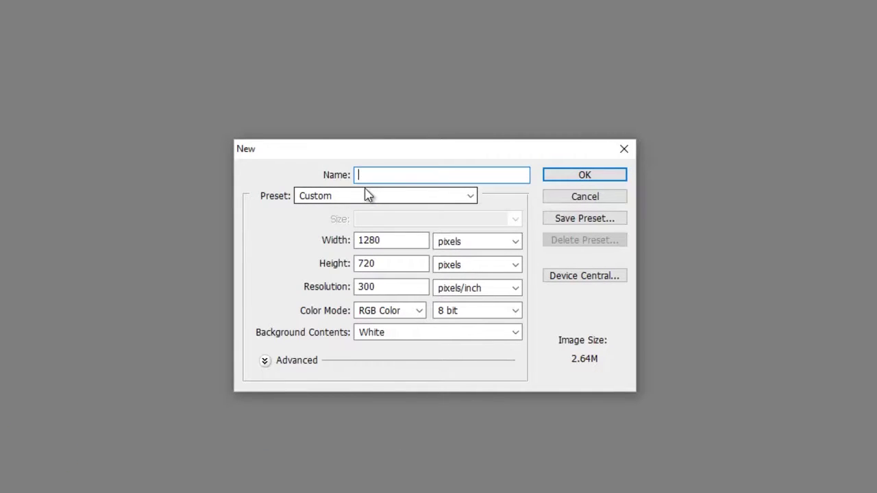
{"action": "type", "text": "YOUTUBE-DEMO"}
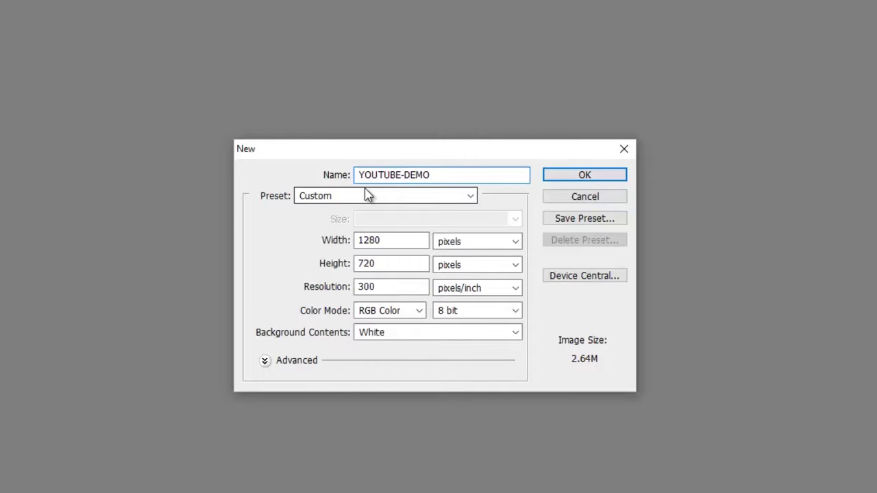
{"action": "left_click", "coordinate": [381, 242]}
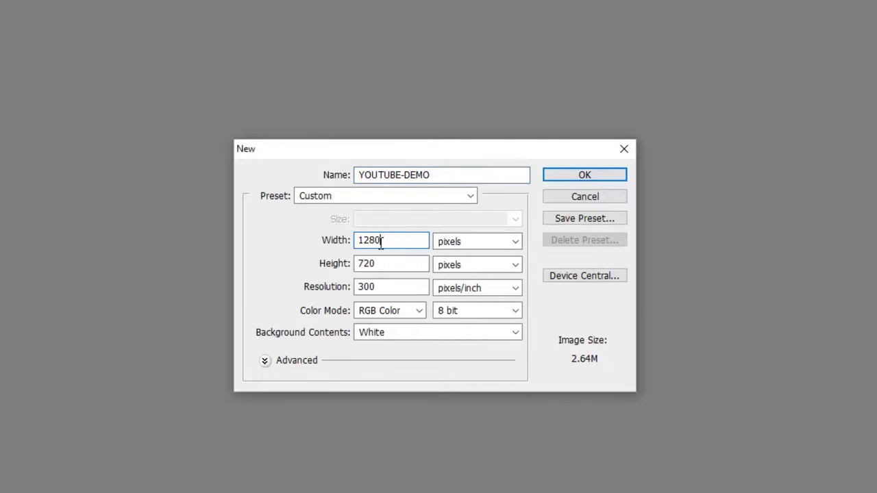
{"action": "double_click", "coordinate": [381, 242]}
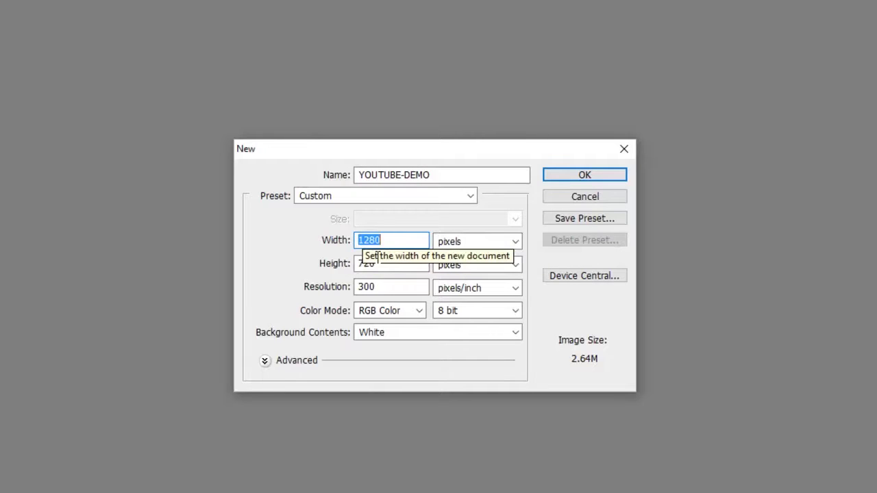
{"action": "left_click", "coordinate": [502, 241]}
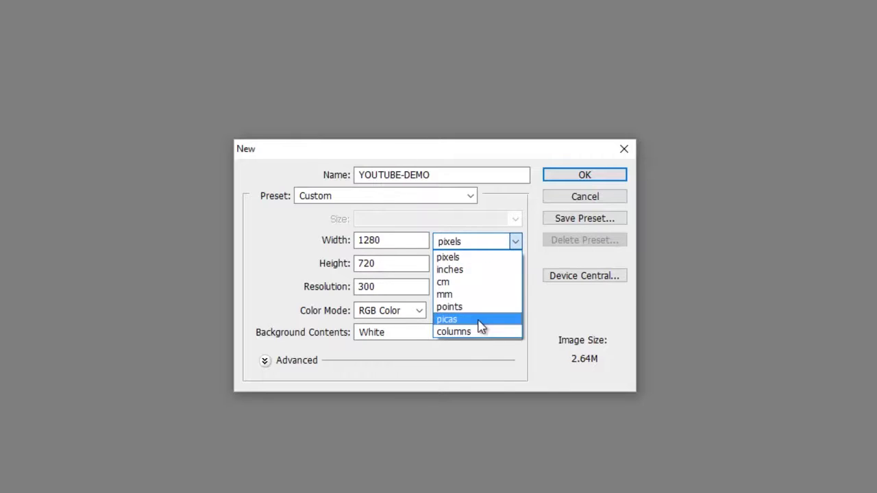
{"action": "left_click", "coordinate": [515, 241]}
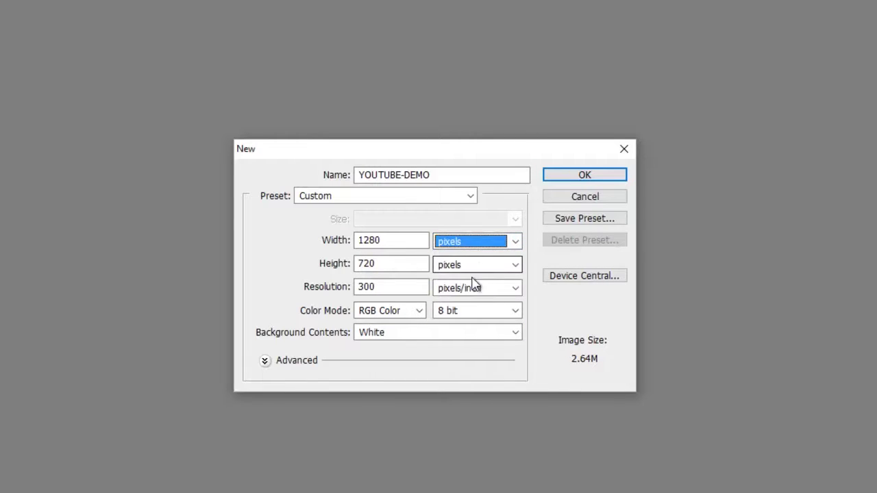
{"action": "left_click_drag", "start_coordinate": [376, 288], "coordinate": [344, 289]}
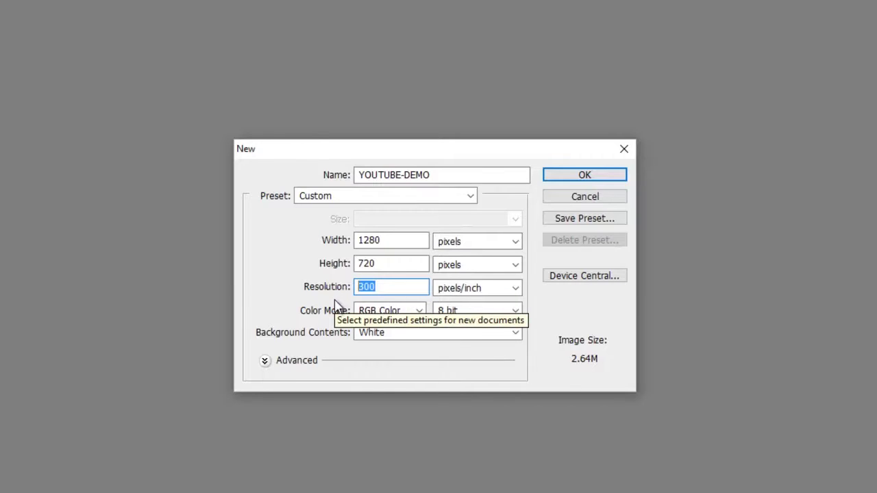
{"action": "left_click_drag", "start_coordinate": [396, 239], "coordinate": [338, 243]}
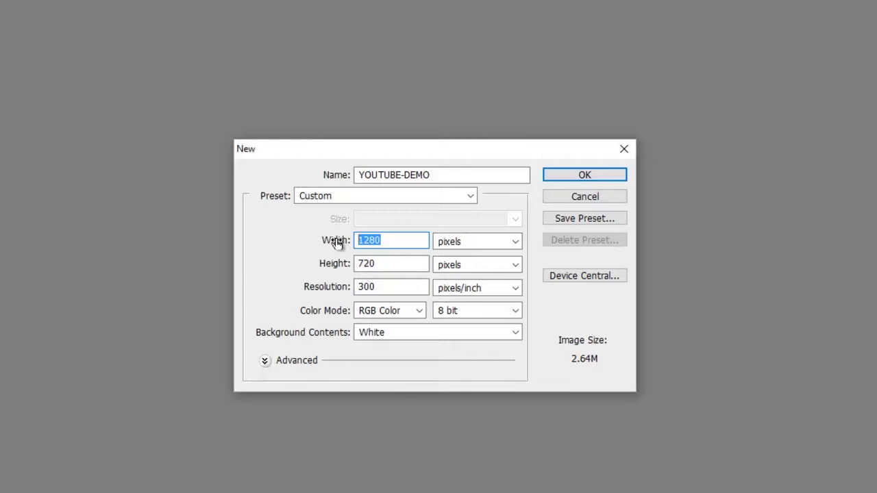
{"action": "double_click", "coordinate": [375, 267]}
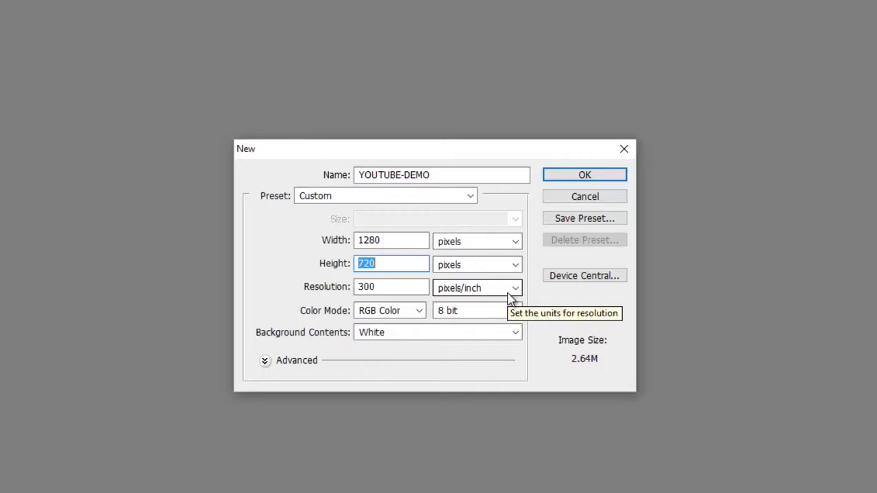
Step: Set the background contents to White and create the new document
{"action": "left_click", "coordinate": [512, 333]}
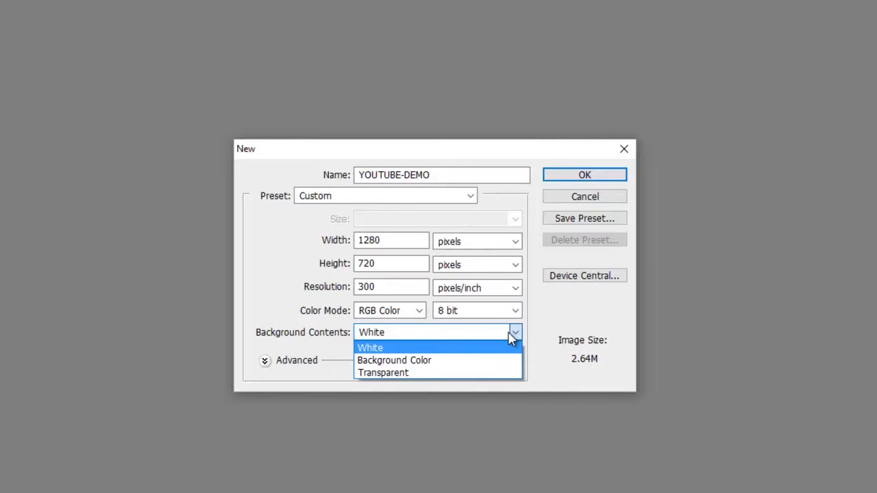
{"action": "left_click", "coordinate": [461, 361]}
{"action": "left_click", "coordinate": [415, 337]}
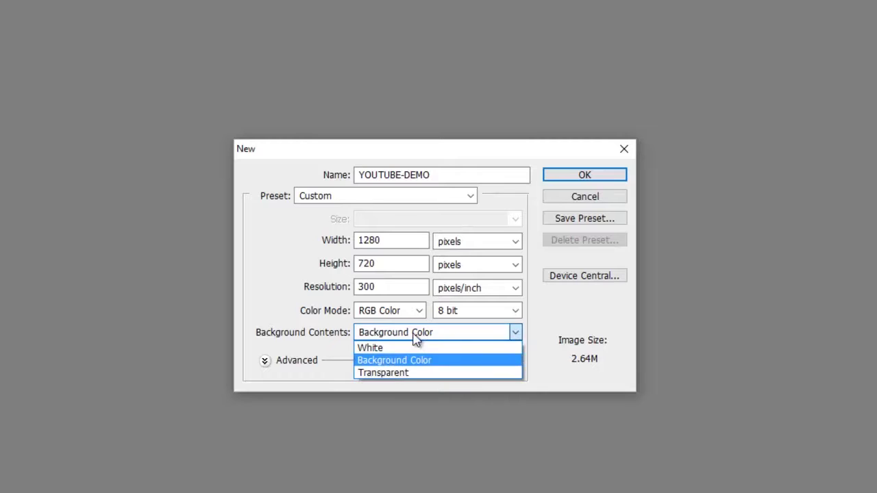
{"action": "left_click", "coordinate": [263, 242]}
{"action": "left_click", "coordinate": [394, 334]}
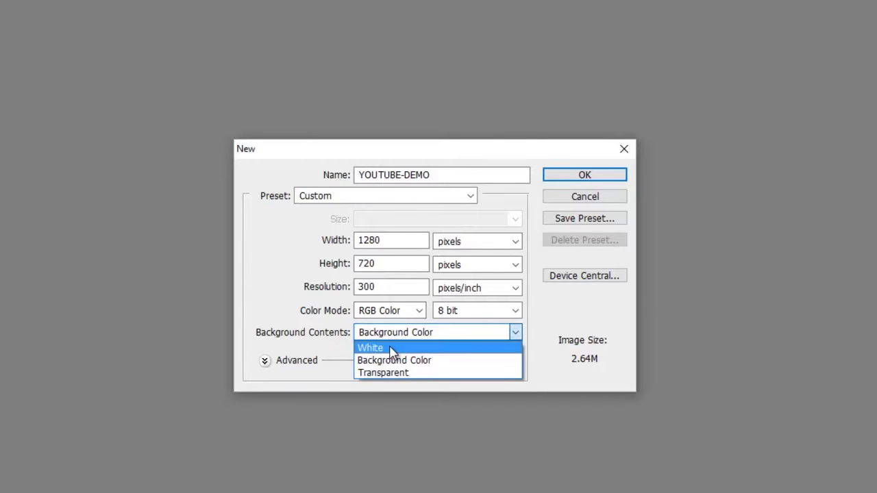
{"action": "left_click", "coordinate": [387, 348]}
{"action": "key", "text": "alt+h"}
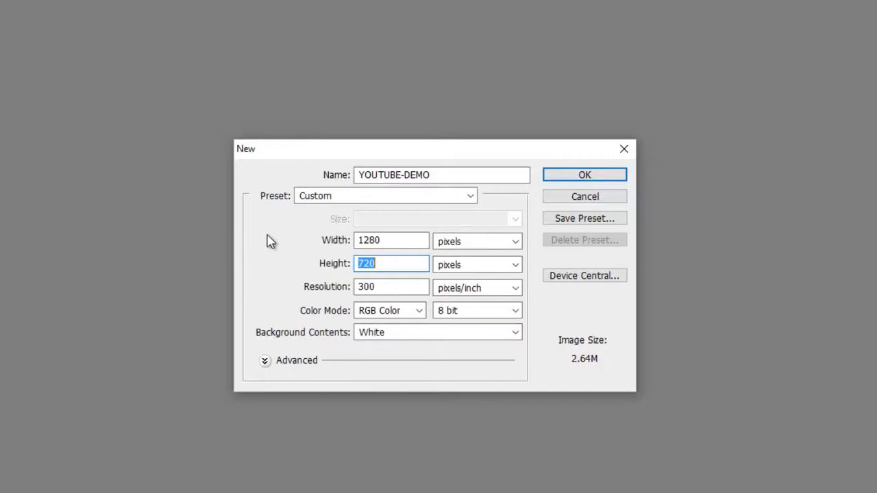
{"action": "left_click", "coordinate": [571, 176]}
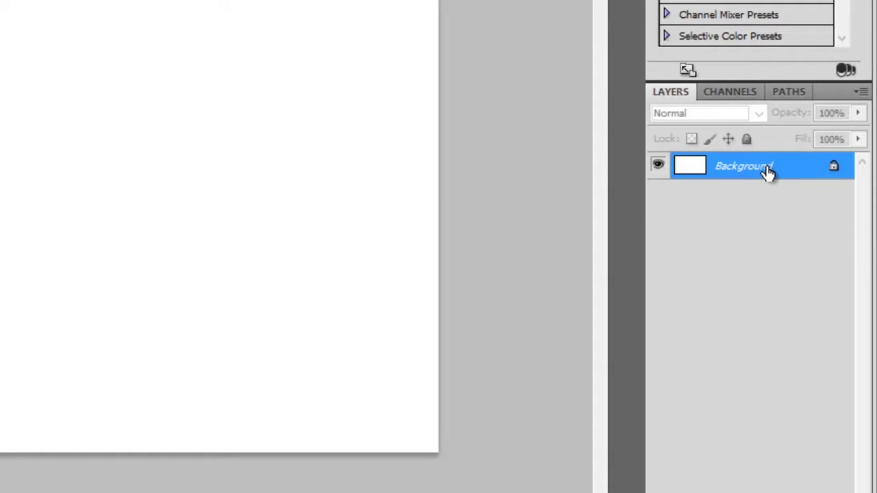
Step: Convert the locked Background into a regular layer with no color label, Normal mode and 100% opacity
{"action": "double_click", "coordinate": [767, 171]}
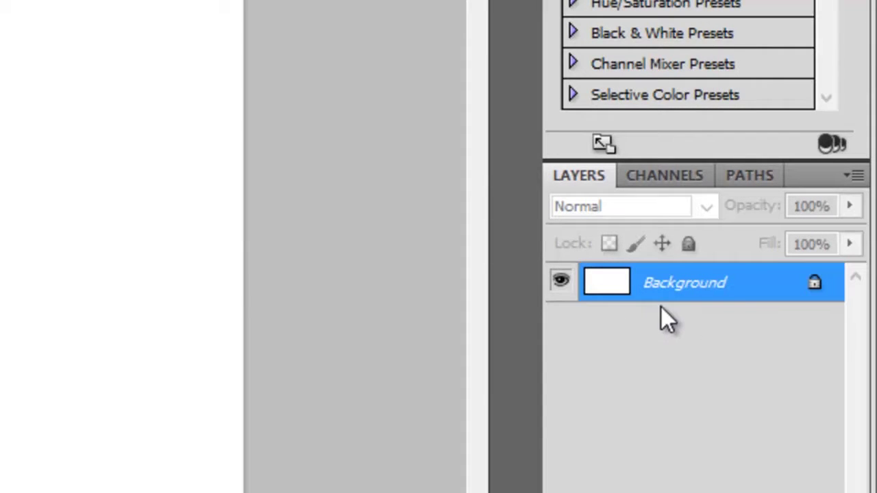
{"action": "double_click", "coordinate": [740, 301]}
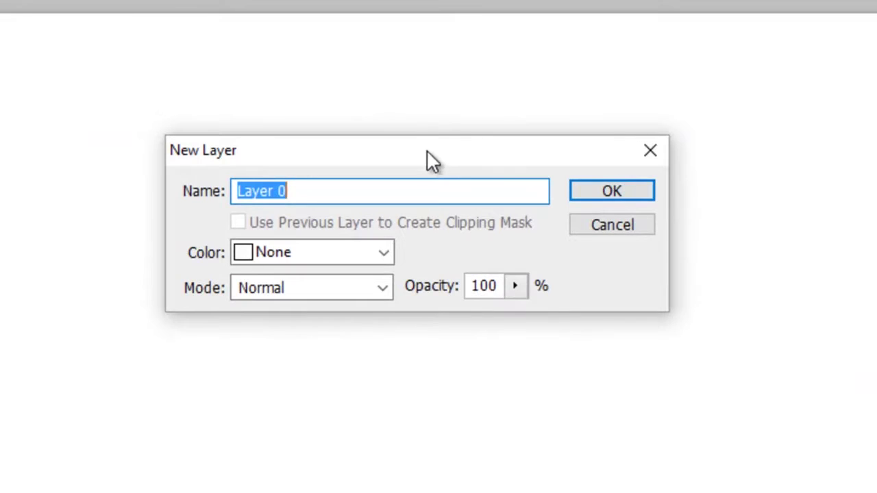
{"action": "left_click", "coordinate": [384, 253]}
{"action": "left_click", "coordinate": [432, 253]}
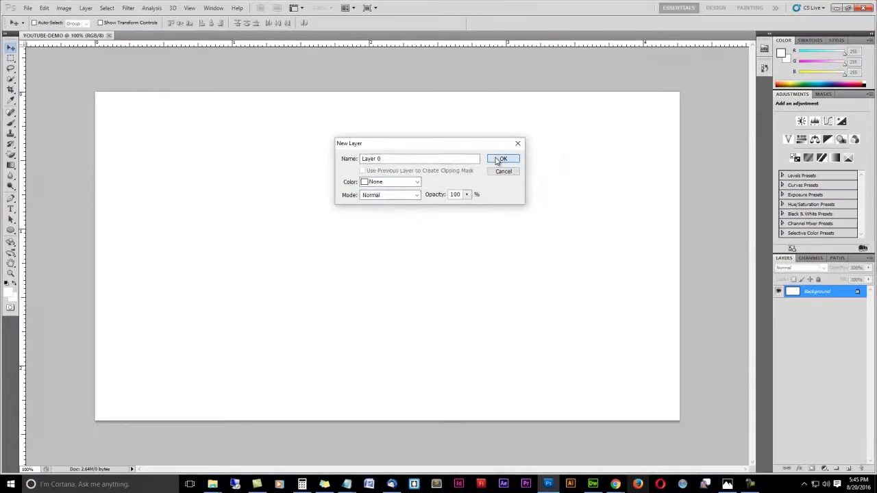
{"action": "left_click", "coordinate": [598, 194]}
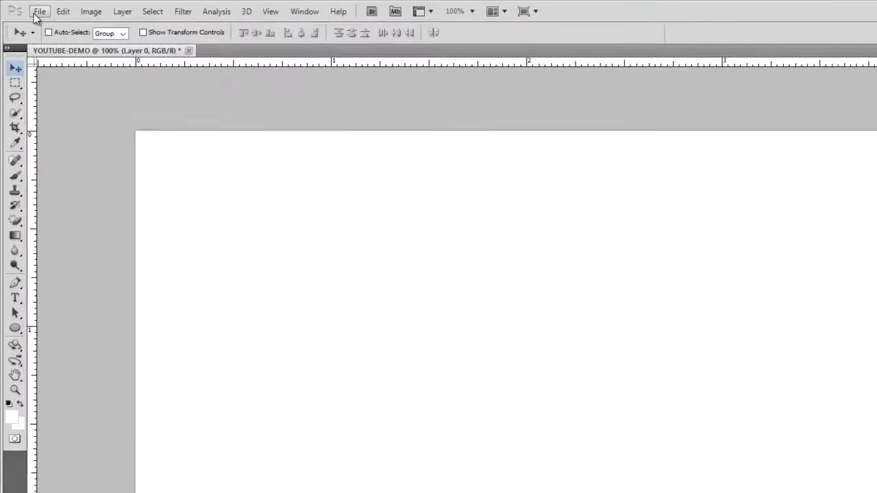
Step: Place the DEMO-IMG image from the DEMO folder on the desktop into the document
{"action": "left_click", "coordinate": [26, 8]}
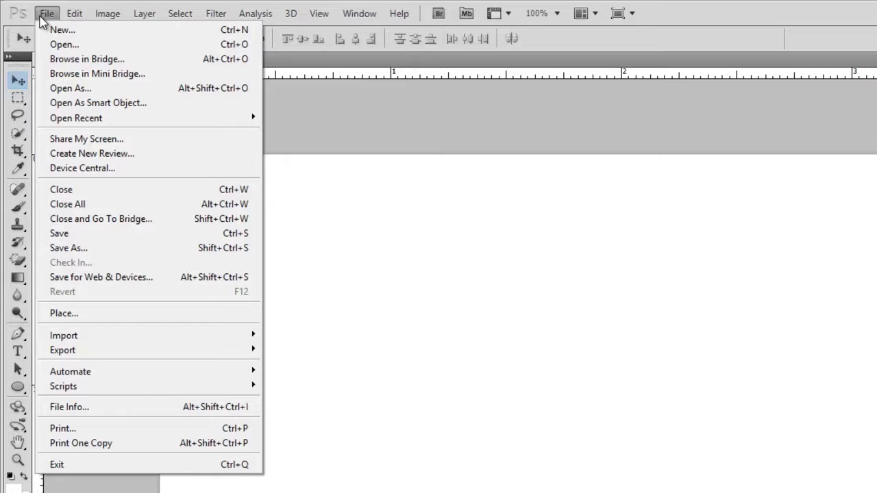
{"action": "left_click", "coordinate": [151, 320]}
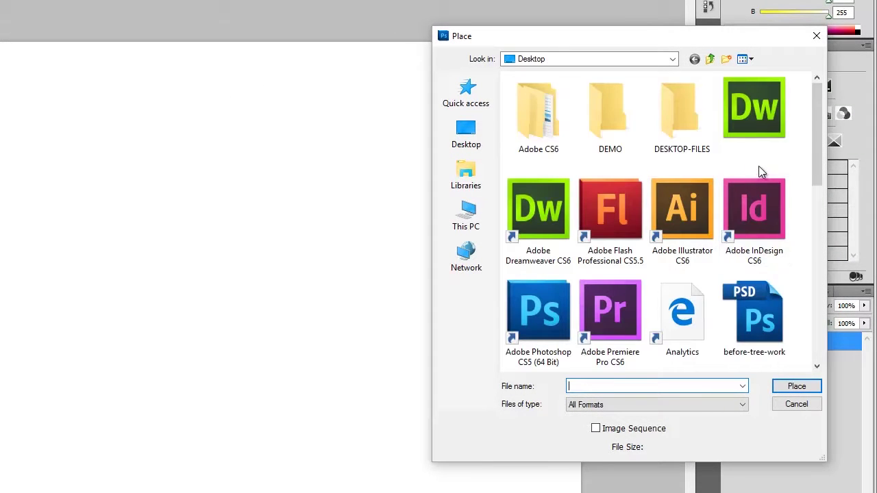
{"action": "double_click", "coordinate": [604, 110]}
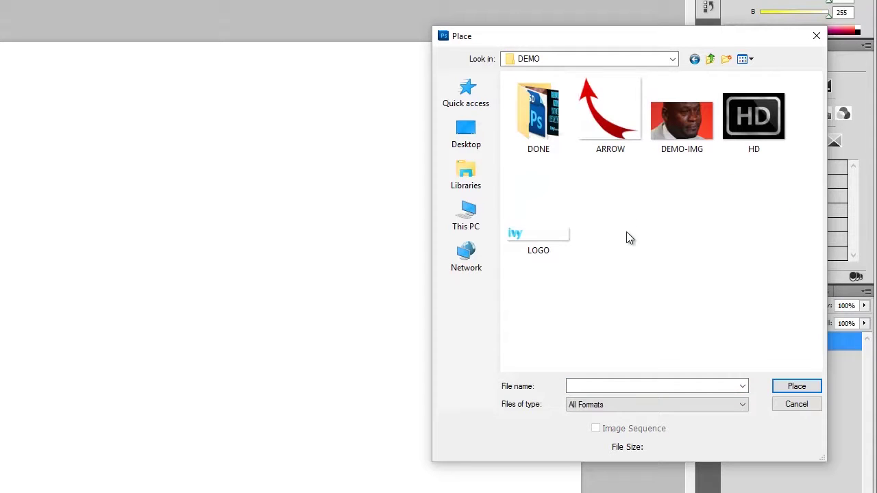
{"action": "left_click", "coordinate": [663, 127]}
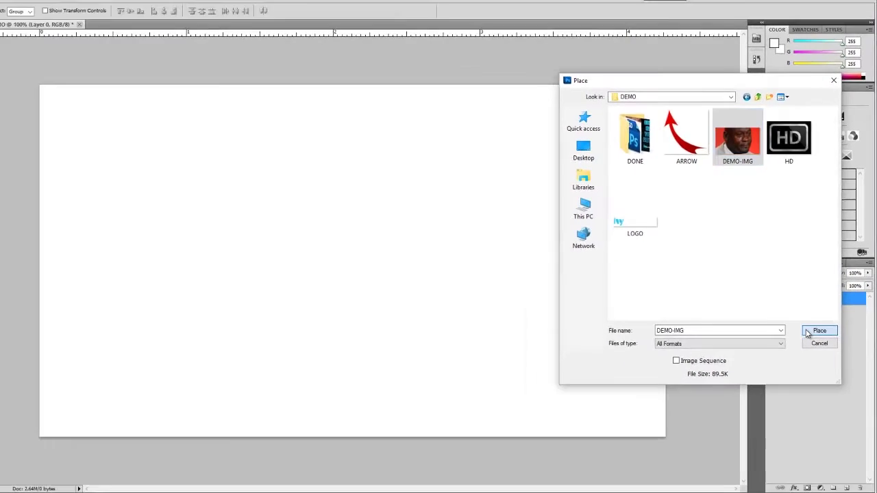
{"action": "left_click", "coordinate": [796, 385]}
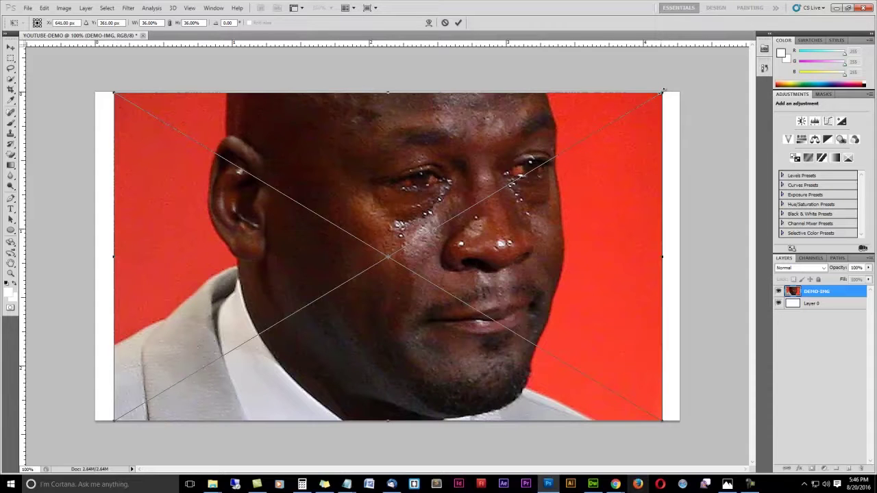
Step: Commit the placed image at about 36% scale and rasterize the DEMO-IMG layer
{"action": "mouse_move", "coordinate": [663, 90]}
{"action": "left_mouse_down"}
{"action": "mouse_move", "coordinate": [685, 61]}
{"action": "mouse_move", "coordinate": [698, 60]}
{"action": "mouse_move", "coordinate": [637, 96]}
{"action": "mouse_move", "coordinate": [662, 91]}
{"action": "left_mouse_up"}
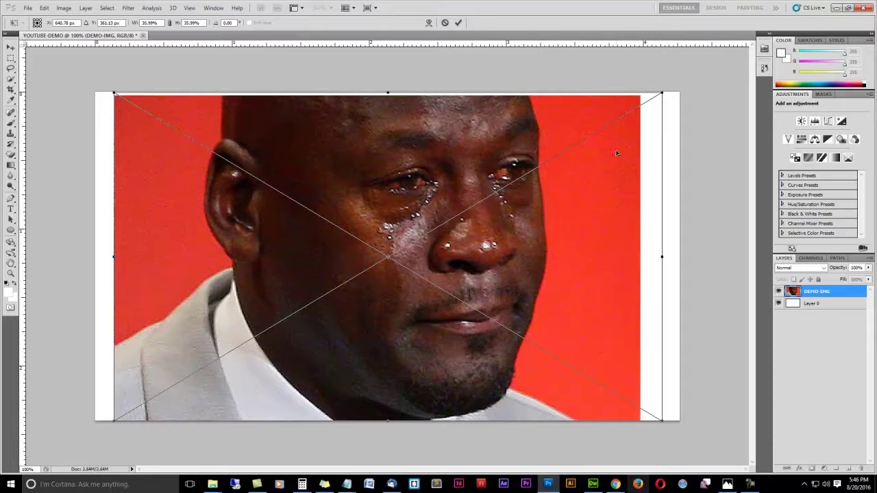
{"action": "key", "text": "Return"}
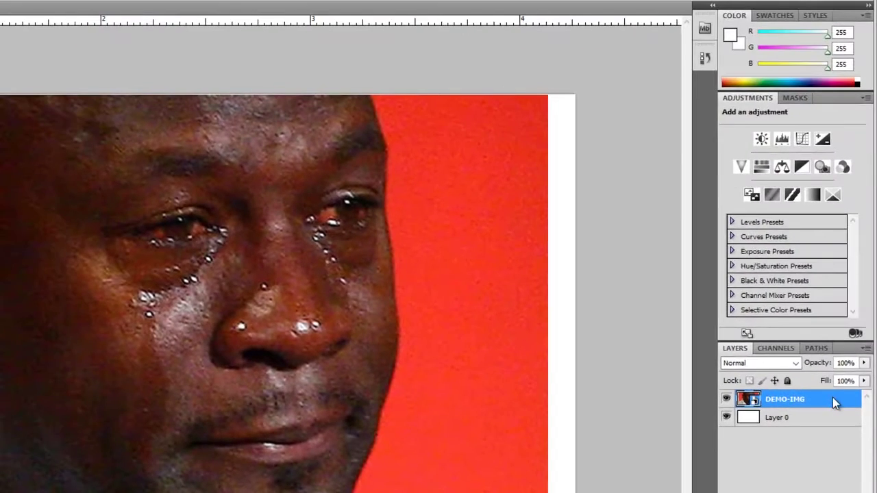
{"action": "right_click", "coordinate": [829, 374]}
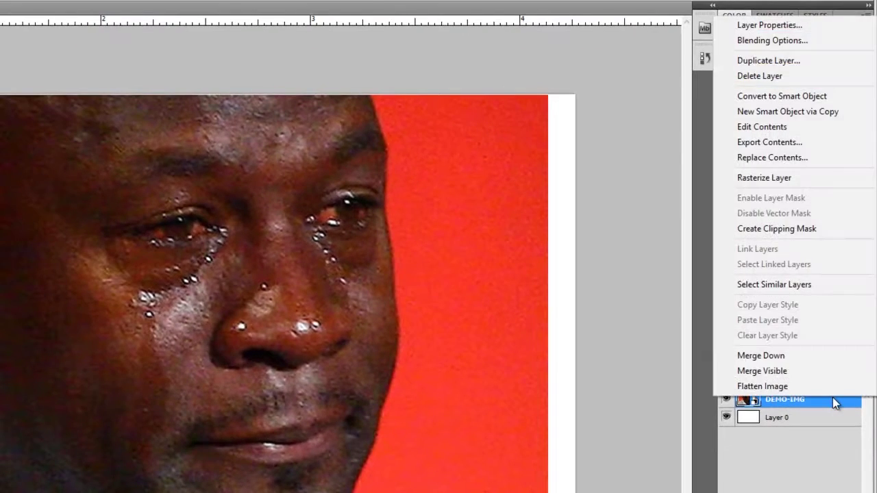
{"action": "left_click", "coordinate": [794, 178]}
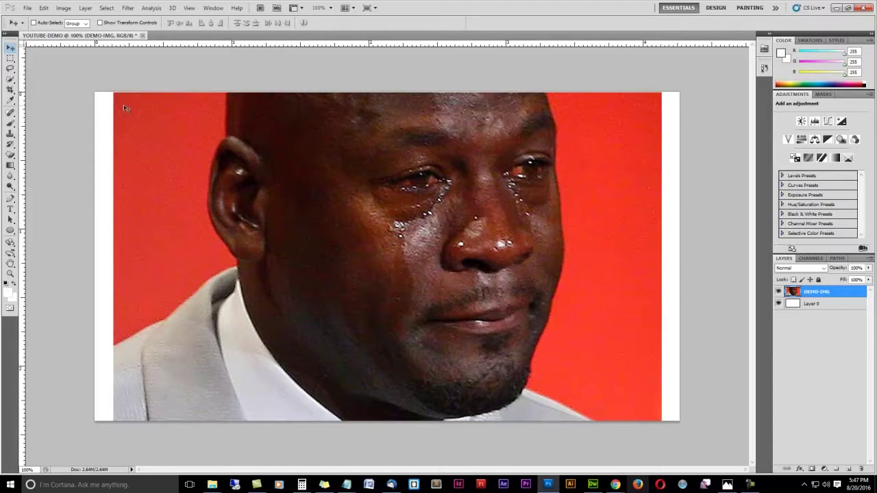
Step: Select the red background on both sides of the man with the Quick Selection tool, delete it and clear the selection
{"action": "key", "text": "w"}
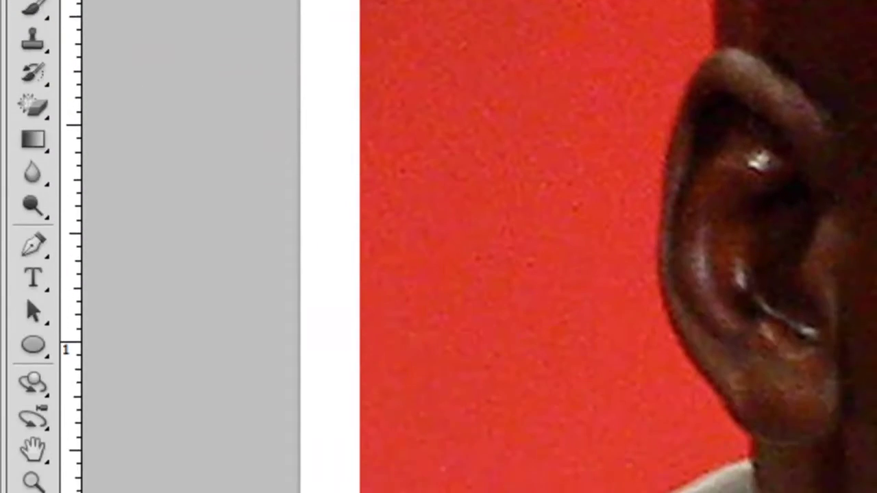
{"action": "key", "text": "u"}
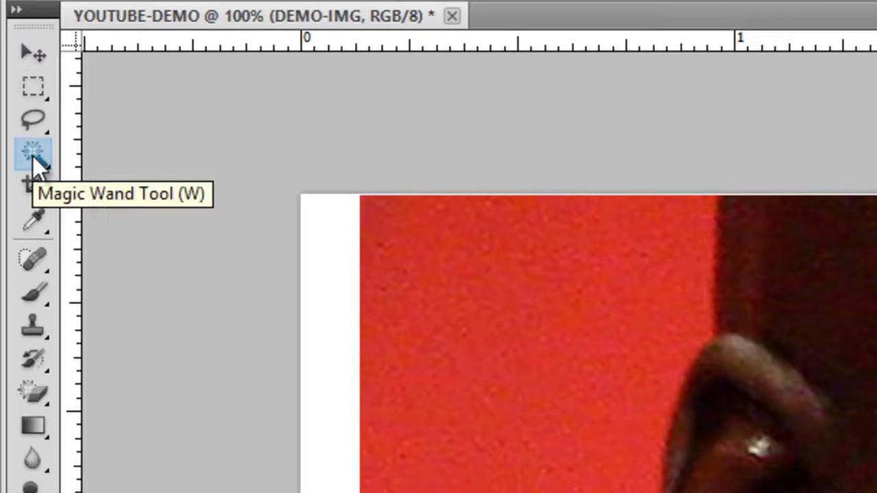
{"action": "left_click_drag", "start_coordinate": [33, 156], "coordinate": [127, 152]}
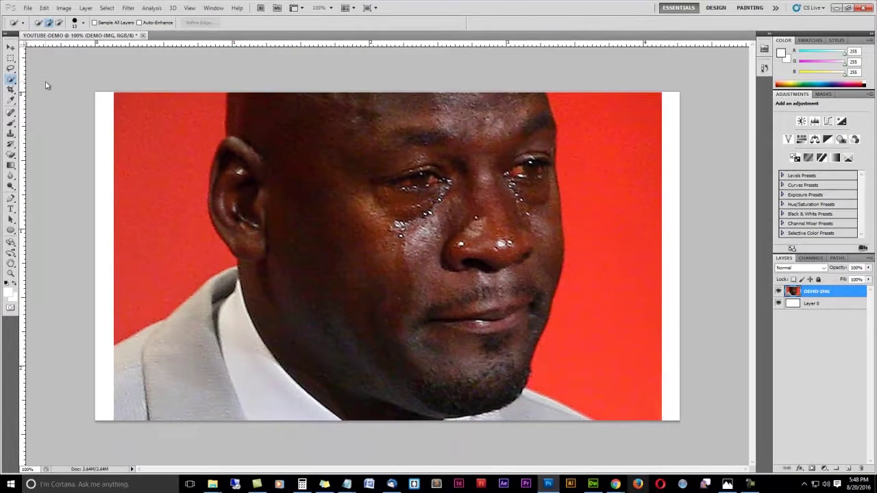
{"action": "left_click_drag", "start_coordinate": [11, 80], "coordinate": [33, 77]}
{"action": "left_click", "coordinate": [221, 262]}
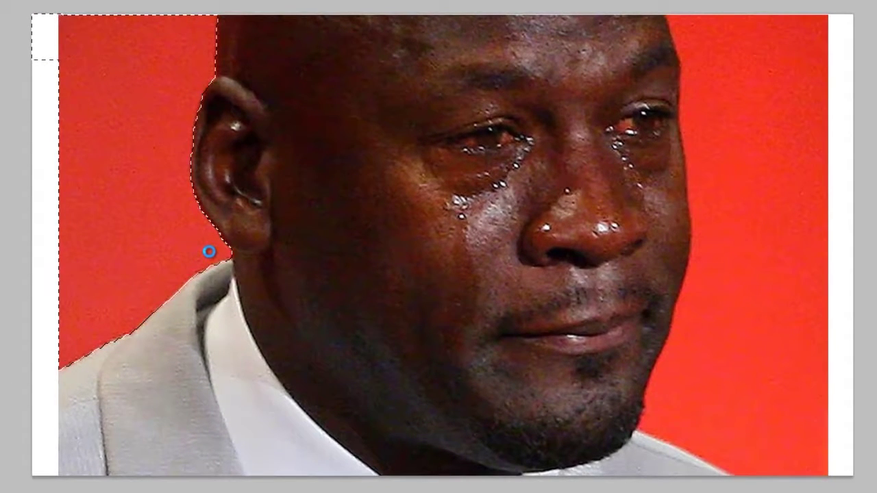
{"action": "left_click", "coordinate": [209, 251]}
{"action": "left_click", "coordinate": [44, 274]}
{"action": "left_click", "coordinate": [235, 72]}
{"action": "left_click", "coordinate": [188, 28]}
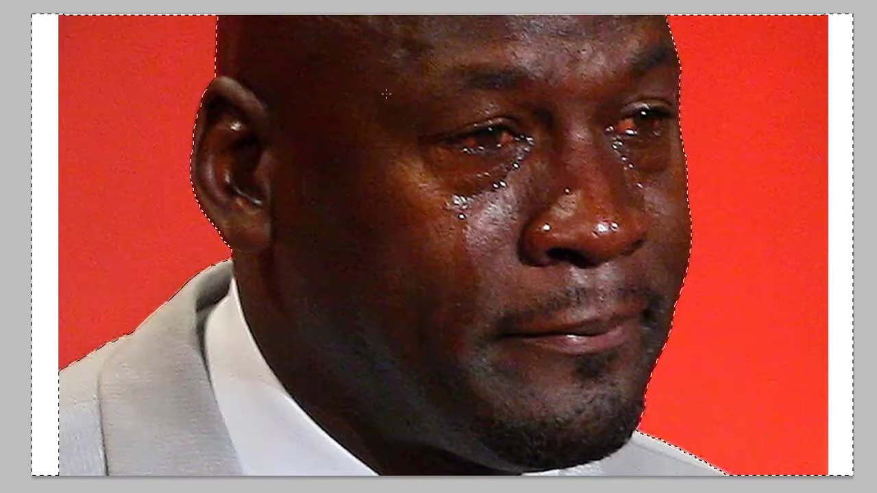
{"action": "key", "text": "Delete"}
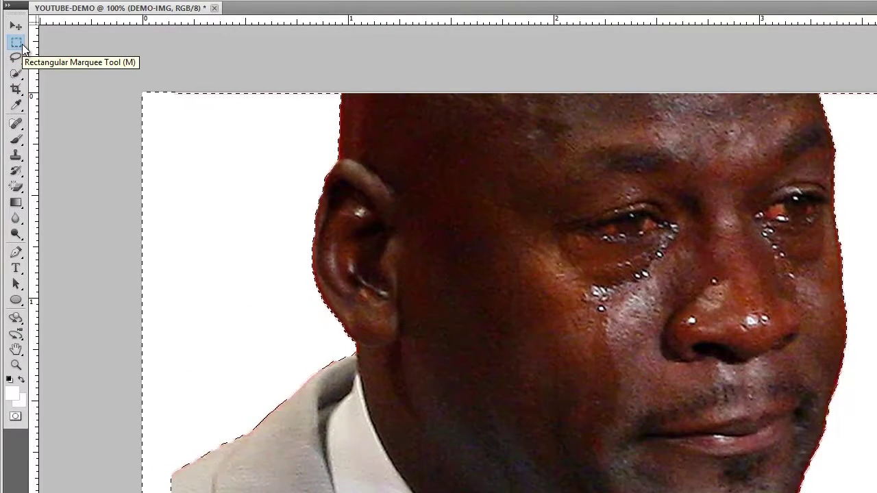
{"action": "left_click", "coordinate": [22, 45]}
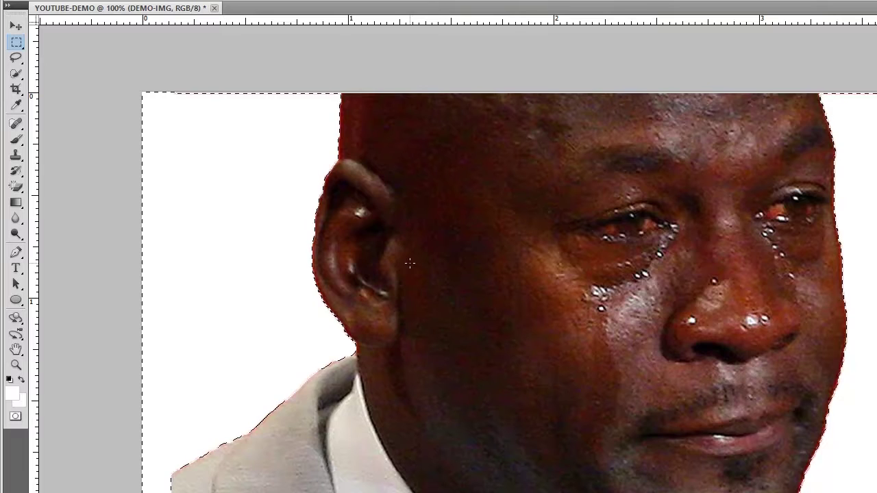
{"action": "left_click", "coordinate": [410, 263]}
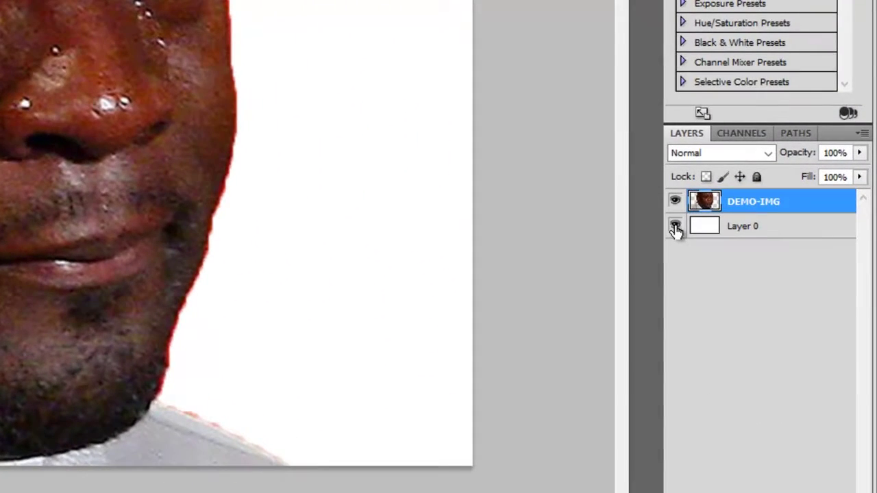
Step: Hide Layer 0 to show transparency behind the cut-out man and switch from the Background Eraser to the regular Eraser tool
{"action": "left_click", "coordinate": [675, 227]}
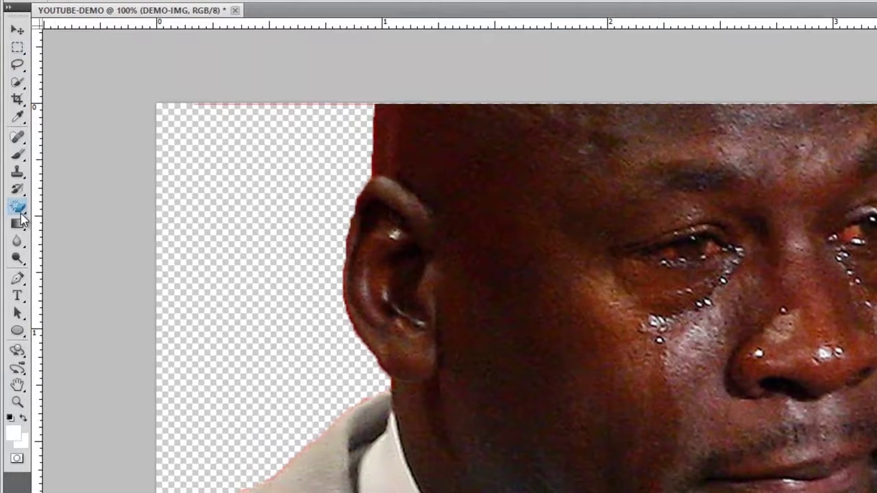
{"action": "left_click", "coordinate": [19, 211]}
{"action": "left_click", "coordinate": [17, 207]}
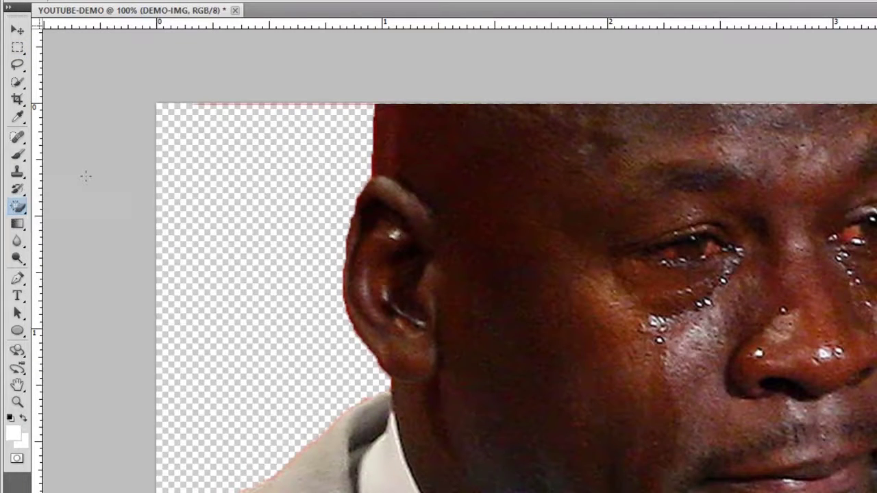
{"action": "left_click", "coordinate": [25, 209]}
{"action": "left_click", "coordinate": [66, 205]}
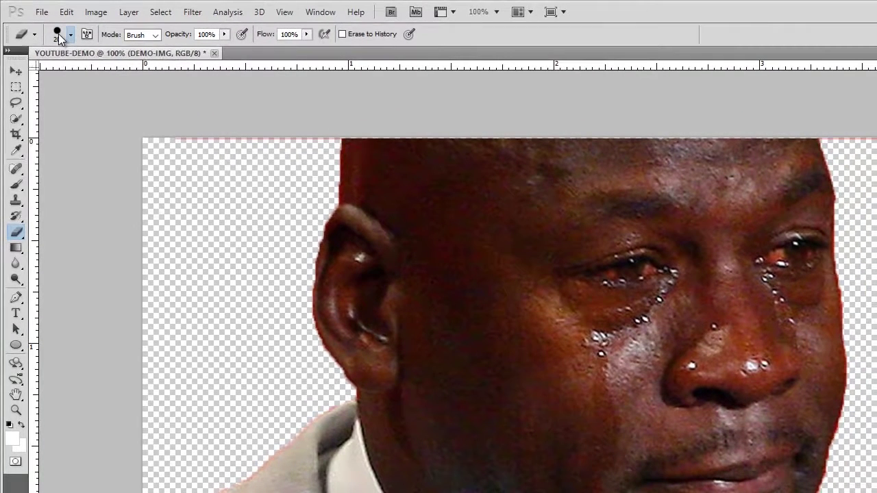
Step: Set the Eraser to a hard round brush tip at 20 px
{"action": "left_click", "coordinate": [69, 0]}
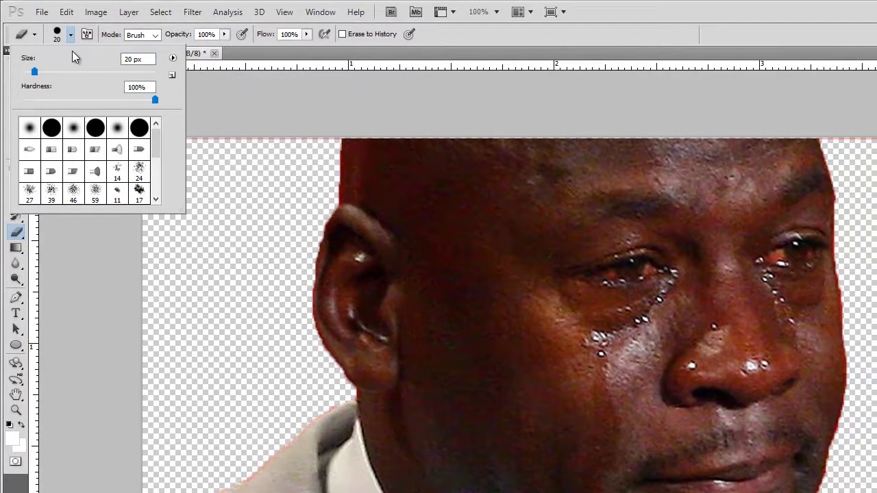
{"action": "left_click", "coordinate": [74, 129]}
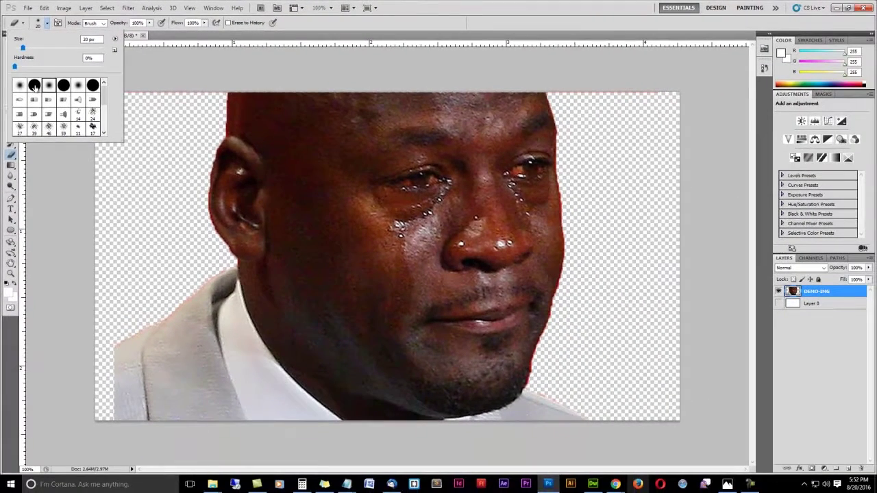
{"action": "left_click", "coordinate": [51, 131]}
{"action": "left_click", "coordinate": [87, 40]}
{"action": "left_click", "coordinate": [255, 188]}
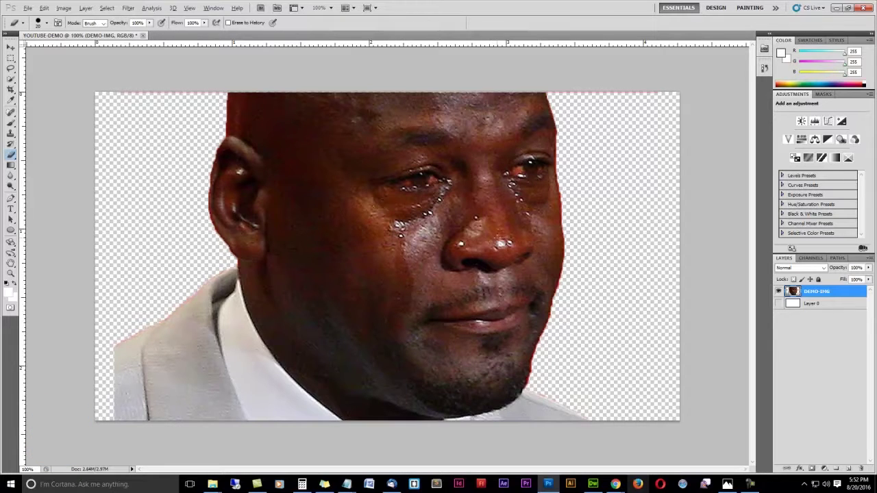
Step: Erase the red fringe along the jacket shoulder below the chin, on the side of the face opposite the visible ear
{"action": "scroll", "coordinate": [488, 241], "scroll_direction": "up", "scroll_amount": 4}
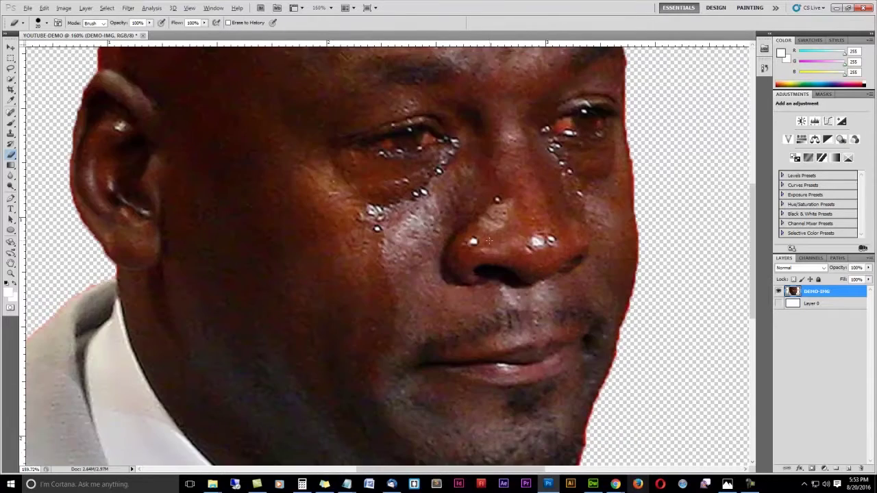
{"action": "scroll", "coordinate": [488, 240], "scroll_direction": "up", "scroll_amount": 3}
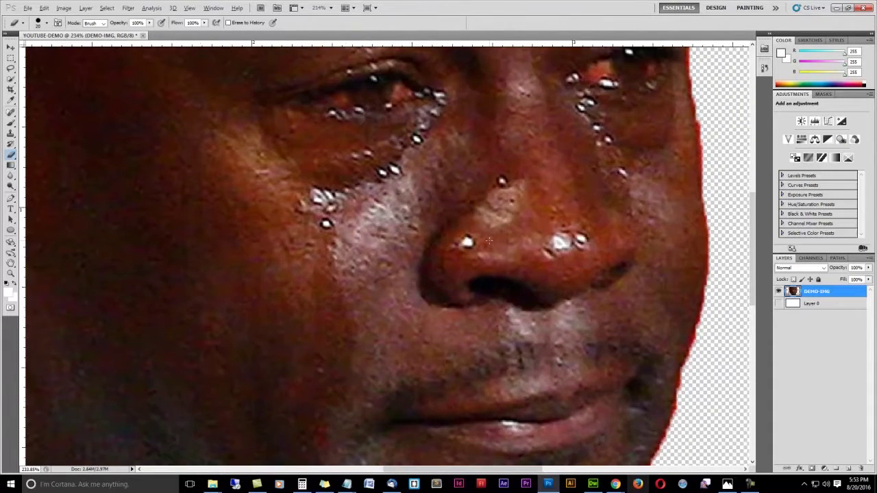
{"action": "scroll", "coordinate": [489, 240], "scroll_direction": "up", "scroll_amount": 2}
{"action": "scroll", "coordinate": [466, 243], "scroll_direction": "down", "scroll_amount": 9}
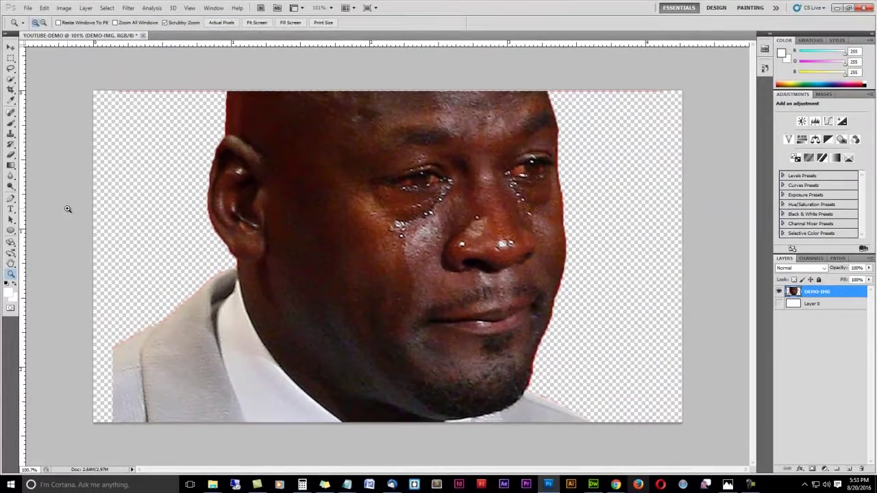
{"action": "left_click", "coordinate": [451, 223]}
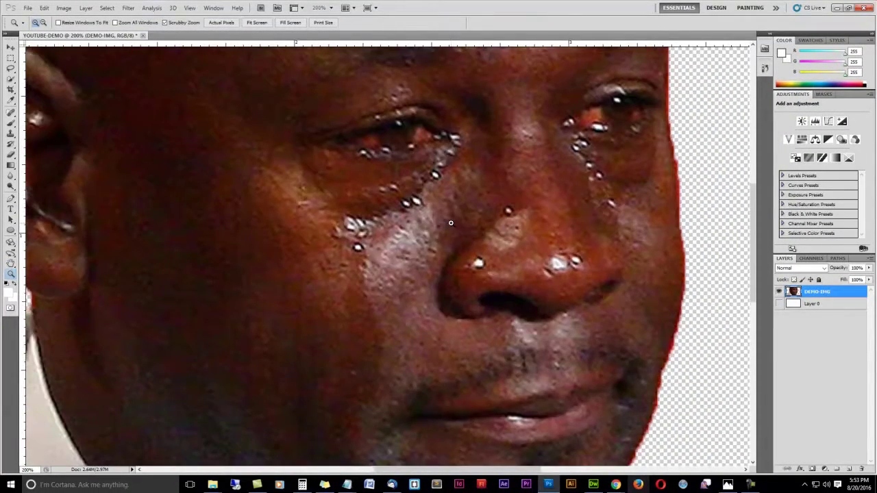
{"action": "left_click", "coordinate": [451, 223]}
{"action": "left_click_drag", "start_coordinate": [646, 253], "coordinate": [311, 184]}
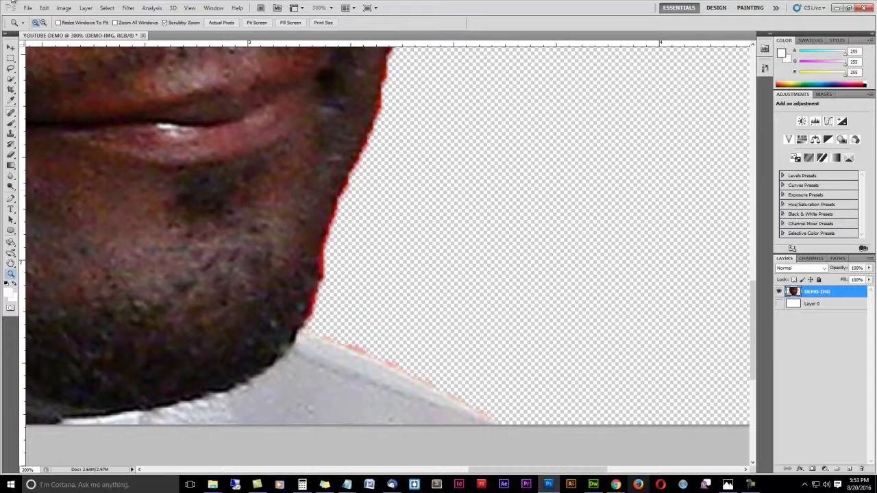
{"action": "left_click", "coordinate": [10, 155]}
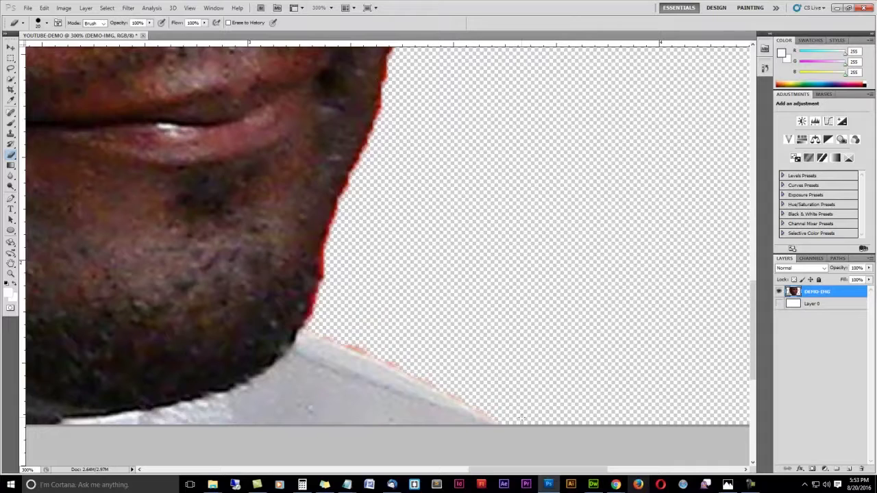
{"action": "mouse_move", "coordinate": [490, 410]}
{"action": "left_mouse_down"}
{"action": "mouse_move", "coordinate": [480, 413]}
{"action": "mouse_move", "coordinate": [439, 385]}
{"action": "mouse_move", "coordinate": [301, 330]}
{"action": "left_mouse_up"}
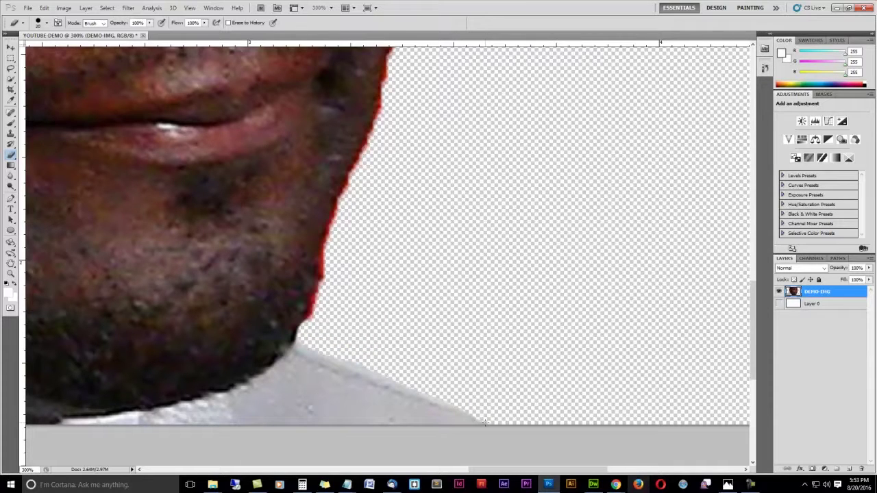
Step: Erase the red fringe along the chin and jaw, continuing past the mouth to the cheek beside the nose
{"action": "left_click_drag", "start_coordinate": [424, 347], "coordinate": [535, 372]}
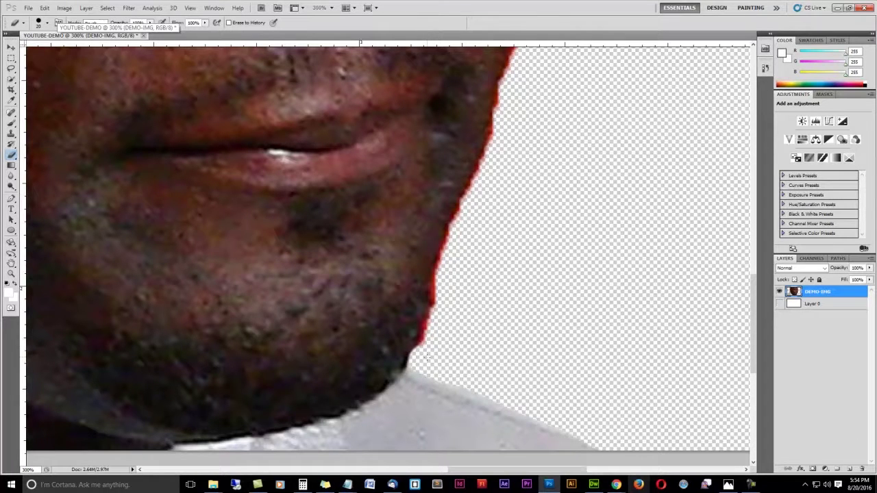
{"action": "mouse_move", "coordinate": [426, 355]}
{"action": "left_mouse_down"}
{"action": "mouse_move", "coordinate": [437, 260]}
{"action": "mouse_move", "coordinate": [489, 137]}
{"action": "mouse_move", "coordinate": [506, 125]}
{"action": "left_mouse_up"}
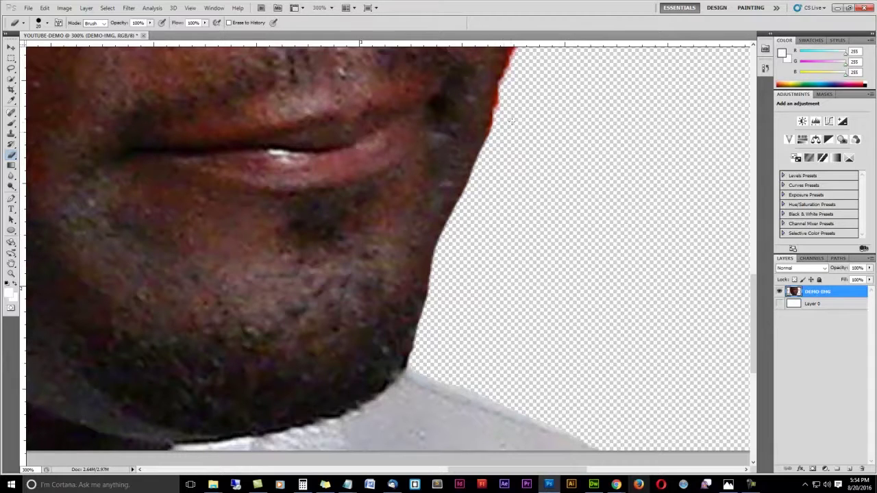
{"action": "key", "text": "space"}
{"action": "left_click_drag", "start_coordinate": [550, 76], "coordinate": [453, 315]}
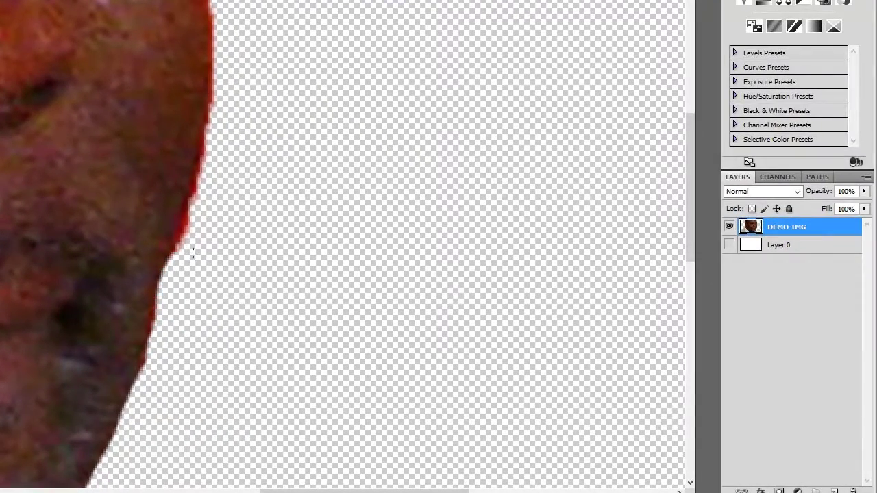
{"action": "mouse_move", "coordinate": [166, 370]}
{"action": "left_mouse_down"}
{"action": "mouse_move", "coordinate": [160, 347]}
{"action": "mouse_move", "coordinate": [177, 267]}
{"action": "mouse_move", "coordinate": [231, 69]}
{"action": "left_mouse_up"}
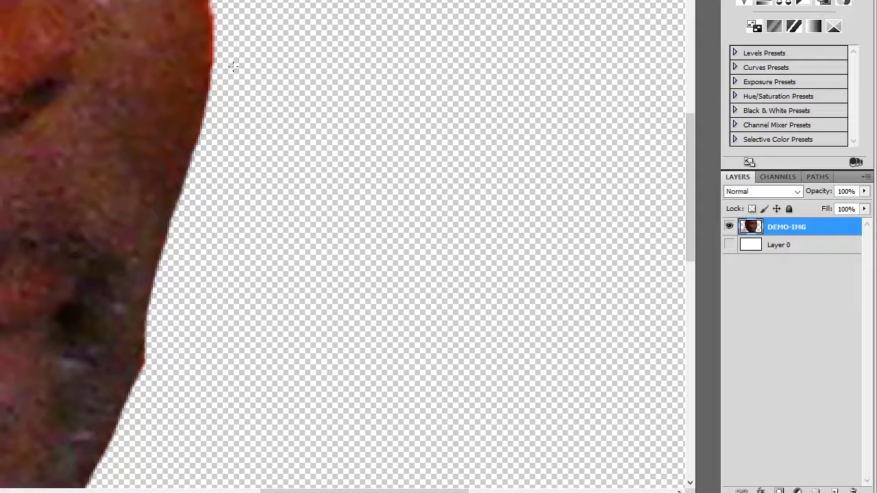
{"action": "mouse_move", "coordinate": [174, 327]}
{"action": "left_mouse_down"}
{"action": "mouse_move", "coordinate": [96, 390]}
{"action": "mouse_move", "coordinate": [100, 421]}
{"action": "left_mouse_up"}
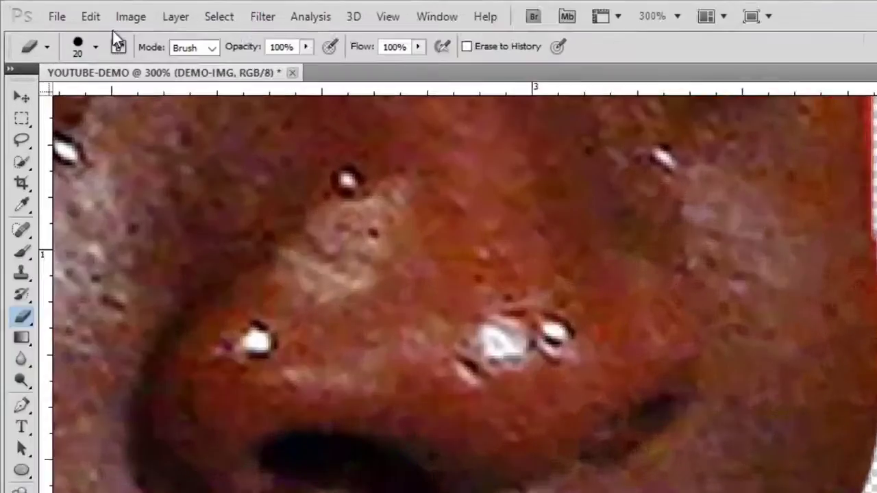
{"action": "left_click", "coordinate": [46, 8]}
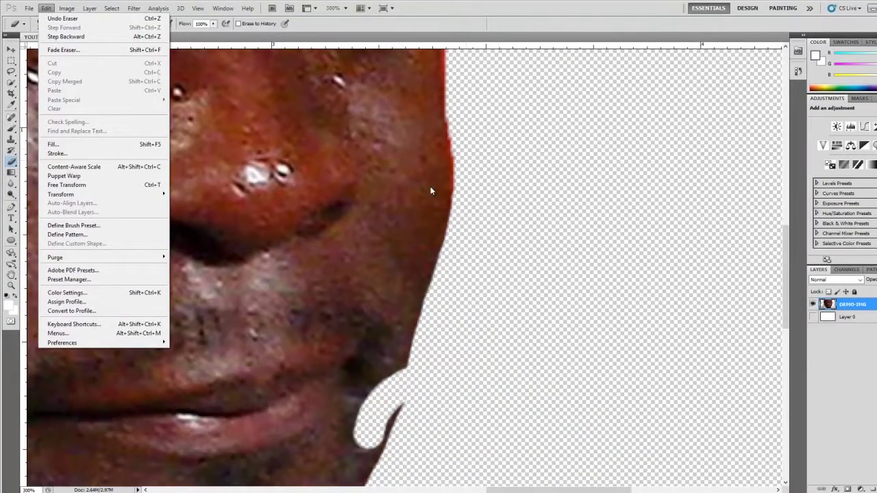
{"action": "left_click", "coordinate": [94, 21]}
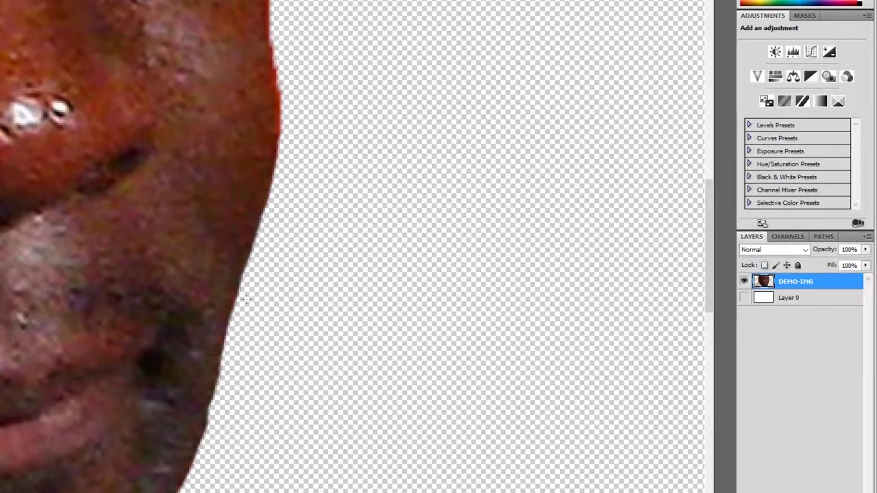
Step: Erase the red fringe along the outer cheek, from beside the nose up past the eye
{"action": "left_click_drag", "start_coordinate": [214, 134], "coordinate": [133, 313]}
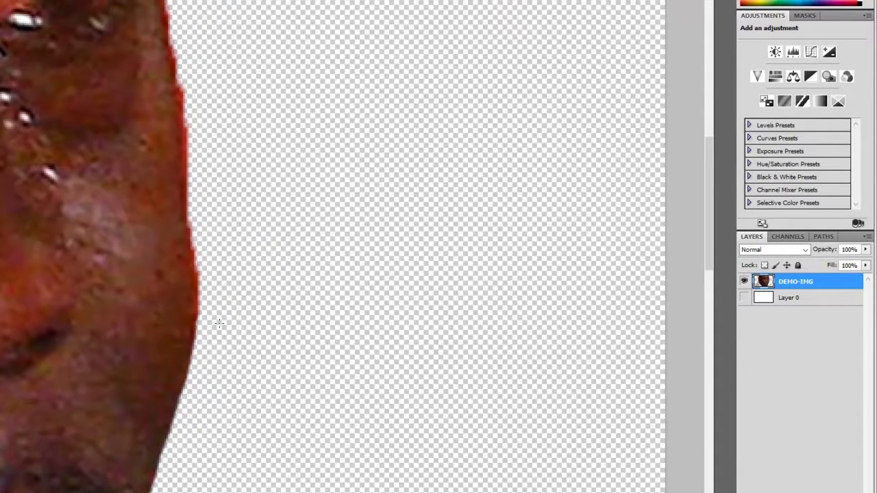
{"action": "mouse_move", "coordinate": [218, 319]}
{"action": "left_mouse_down"}
{"action": "mouse_move", "coordinate": [211, 247]}
{"action": "mouse_move", "coordinate": [211, 278]}
{"action": "mouse_move", "coordinate": [202, 257]}
{"action": "mouse_move", "coordinate": [193, 39]}
{"action": "left_mouse_up"}
{"action": "left_click_drag", "start_coordinate": [190, 78], "coordinate": [230, 248]}
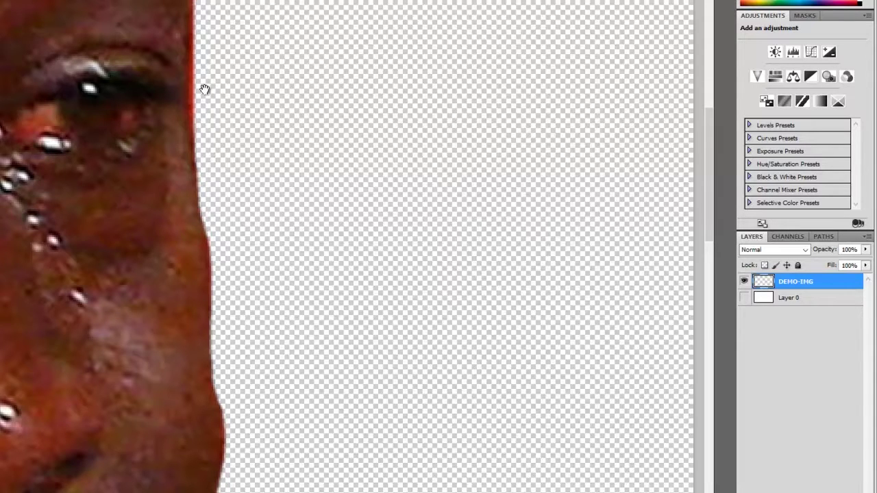
{"action": "left_click_drag", "start_coordinate": [203, 89], "coordinate": [229, 205]}
{"action": "mouse_move", "coordinate": [230, 274]}
{"action": "left_mouse_down"}
{"action": "mouse_move", "coordinate": [234, 141]}
{"action": "mouse_move", "coordinate": [220, 106]}
{"action": "mouse_move", "coordinate": [229, 58]}
{"action": "left_mouse_up"}
{"action": "left_click_drag", "start_coordinate": [216, 143], "coordinate": [209, 236]}
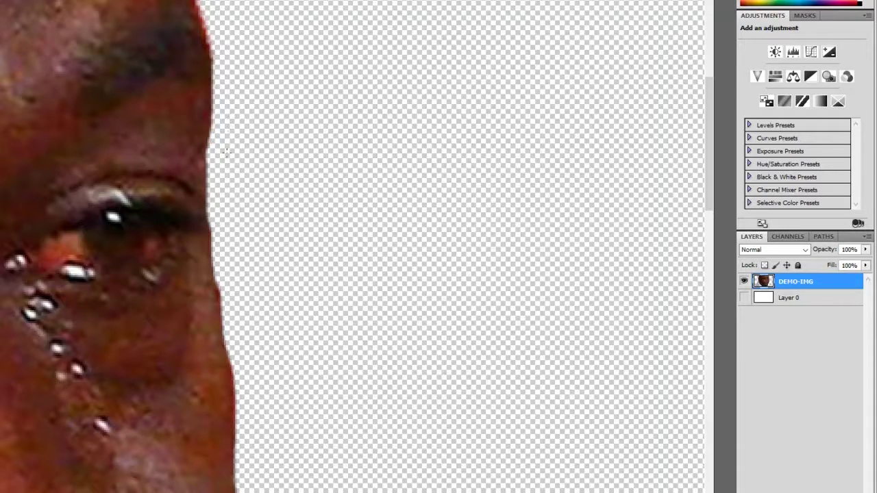
Step: Erase the red fringe beside the eyebrow and forehead, and the thin red line along the adjoining upper canvas edge
{"action": "mouse_move", "coordinate": [182, 136]}
{"action": "left_mouse_down"}
{"action": "mouse_move", "coordinate": [272, 274]}
{"action": "mouse_move", "coordinate": [313, 307]}
{"action": "mouse_move", "coordinate": [316, 330]}
{"action": "left_mouse_up"}
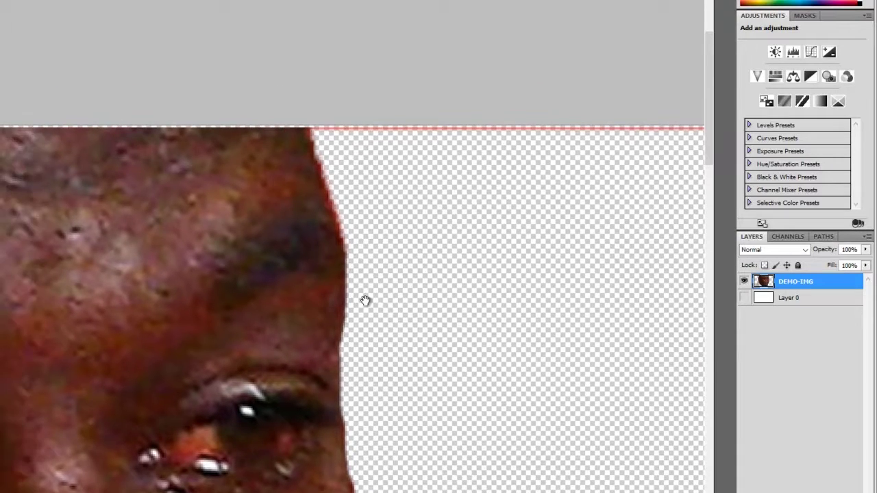
{"action": "mouse_move", "coordinate": [355, 253]}
{"action": "left_mouse_down"}
{"action": "mouse_move", "coordinate": [305, 140]}
{"action": "mouse_move", "coordinate": [304, 112]}
{"action": "left_mouse_up"}
{"action": "left_click_drag", "start_coordinate": [353, 254], "coordinate": [355, 296]}
{"action": "left_click_drag", "start_coordinate": [344, 202], "coordinate": [349, 234]}
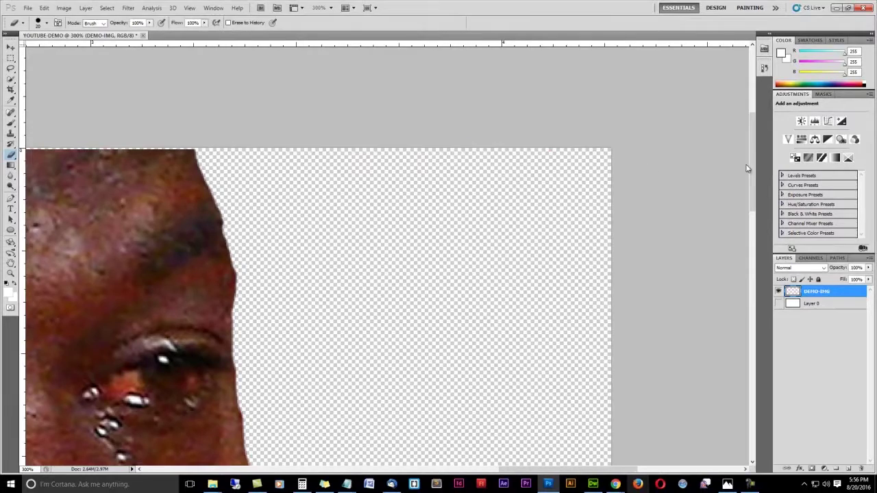
Step: Erase the red fringe on the head above the ear and the thin red line along the upper canvas edge there
{"action": "left_click_drag", "start_coordinate": [248, 209], "coordinate": [730, 198]}
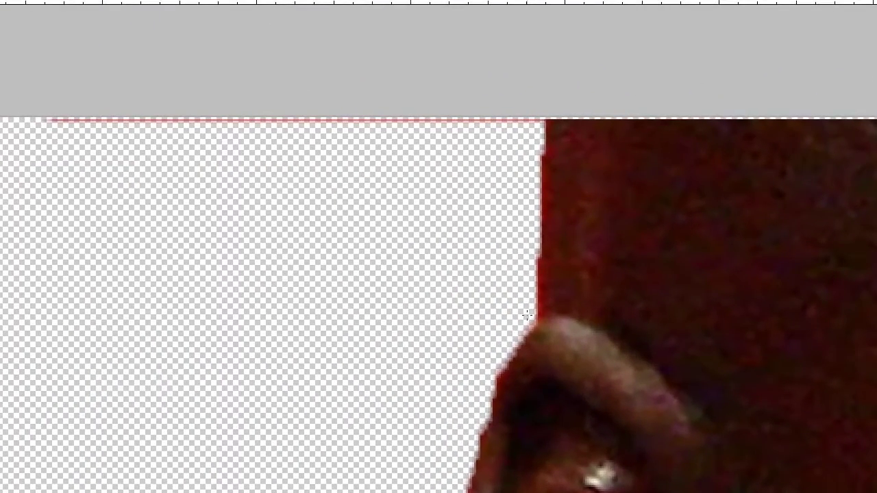
{"action": "mouse_move", "coordinate": [527, 315]}
{"action": "left_mouse_down"}
{"action": "mouse_move", "coordinate": [542, 302]}
{"action": "mouse_move", "coordinate": [551, 260]}
{"action": "mouse_move", "coordinate": [541, 63]}
{"action": "left_mouse_up"}
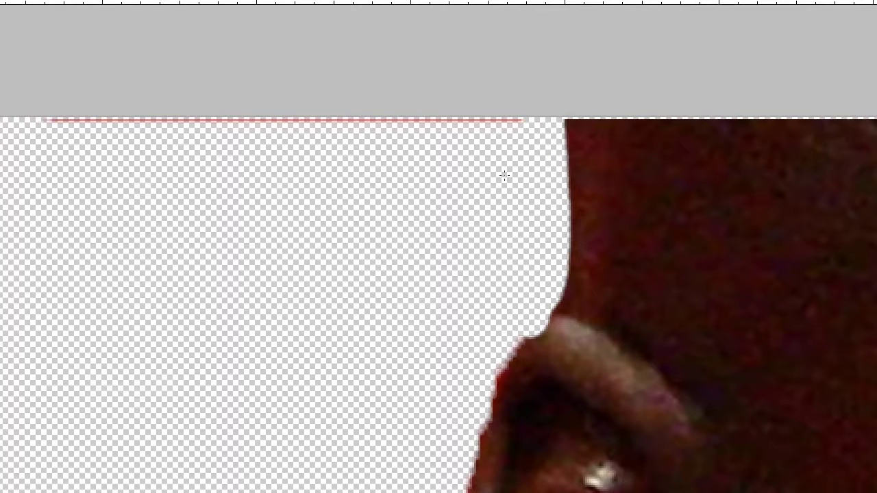
{"action": "left_click", "coordinate": [14, 0]}
{"action": "left_click", "coordinate": [18, 1]}
{"action": "mouse_move", "coordinate": [44, 119]}
{"action": "left_mouse_down"}
{"action": "mouse_move", "coordinate": [288, 143]}
{"action": "mouse_move", "coordinate": [507, 130]}
{"action": "mouse_move", "coordinate": [531, 204]}
{"action": "left_mouse_up"}
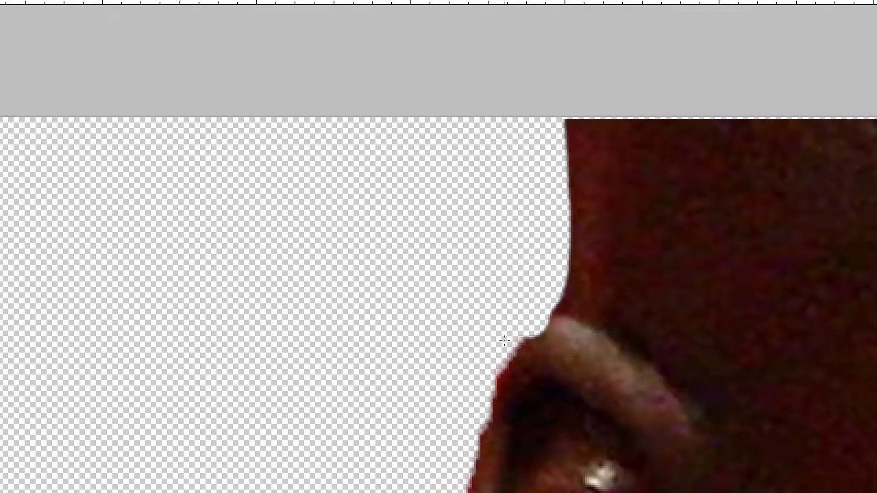
Step: Erase the red fringe around the ear down to the earlobe, and undo the last stroke below the lobe
{"action": "mouse_move", "coordinate": [514, 316]}
{"action": "left_mouse_down"}
{"action": "mouse_move", "coordinate": [554, 305]}
{"action": "mouse_move", "coordinate": [573, 271]}
{"action": "mouse_move", "coordinate": [576, 209]}
{"action": "mouse_move", "coordinate": [559, 157]}
{"action": "mouse_move", "coordinate": [592, 102]}
{"action": "left_mouse_up"}
{"action": "scroll", "coordinate": [484, 221], "scroll_direction": "down", "scroll_amount": 3}
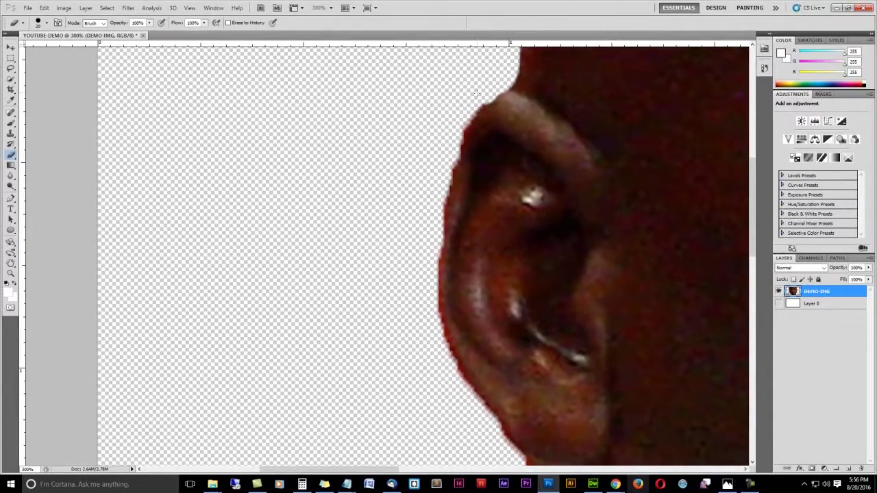
{"action": "mouse_move", "coordinate": [477, 92]}
{"action": "left_mouse_down"}
{"action": "mouse_move", "coordinate": [437, 184]}
{"action": "mouse_move", "coordinate": [430, 302]}
{"action": "mouse_move", "coordinate": [459, 381]}
{"action": "mouse_move", "coordinate": [507, 446]}
{"action": "mouse_move", "coordinate": [463, 13]}
{"action": "left_mouse_up"}
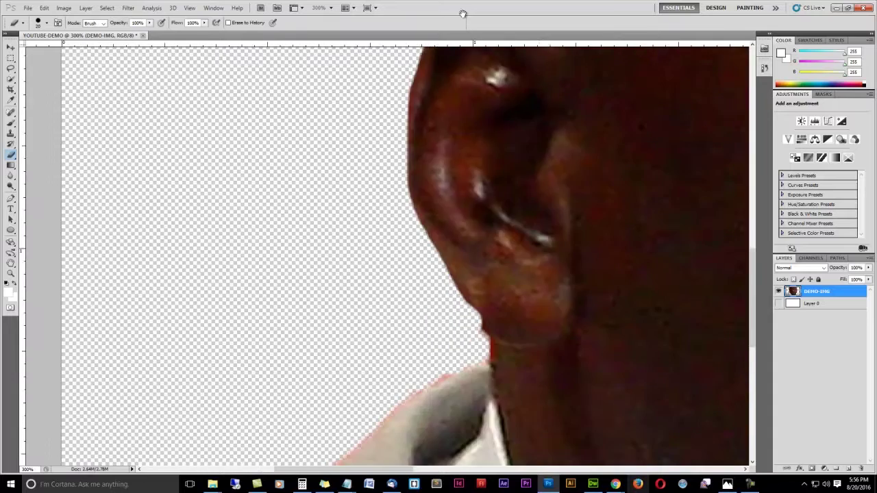
{"action": "mouse_move", "coordinate": [462, 92]}
{"action": "left_mouse_down"}
{"action": "mouse_move", "coordinate": [434, 130]}
{"action": "mouse_move", "coordinate": [450, 160]}
{"action": "left_mouse_up"}
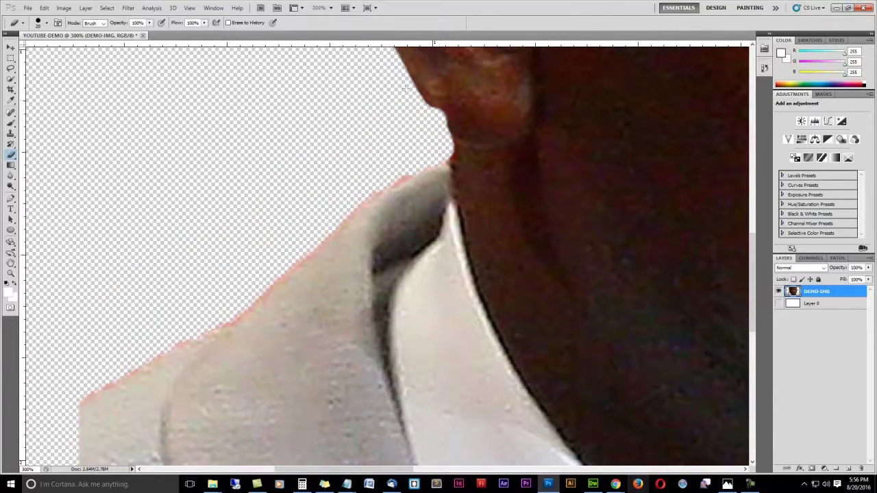
{"action": "left_click", "coordinate": [44, 8]}
{"action": "left_click", "coordinate": [65, 33]}
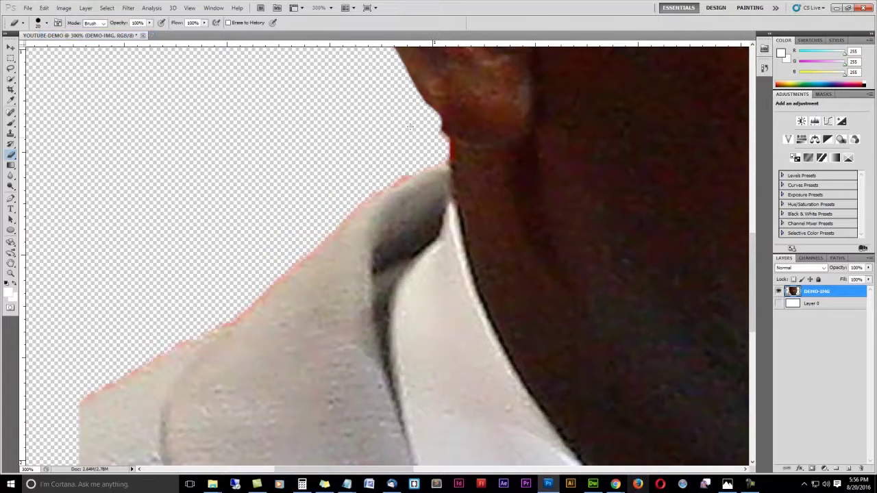
Step: Erase the red fringe below the earlobe and along the jacket shoulder to the outer end of the sleeve
{"action": "mouse_move", "coordinate": [435, 125]}
{"action": "left_mouse_down"}
{"action": "mouse_move", "coordinate": [453, 156]}
{"action": "mouse_move", "coordinate": [419, 163]}
{"action": "mouse_move", "coordinate": [362, 203]}
{"action": "mouse_move", "coordinate": [342, 201]}
{"action": "mouse_move", "coordinate": [396, 117]}
{"action": "mouse_move", "coordinate": [393, 137]}
{"action": "mouse_move", "coordinate": [319, 187]}
{"action": "mouse_move", "coordinate": [274, 239]}
{"action": "left_mouse_up"}
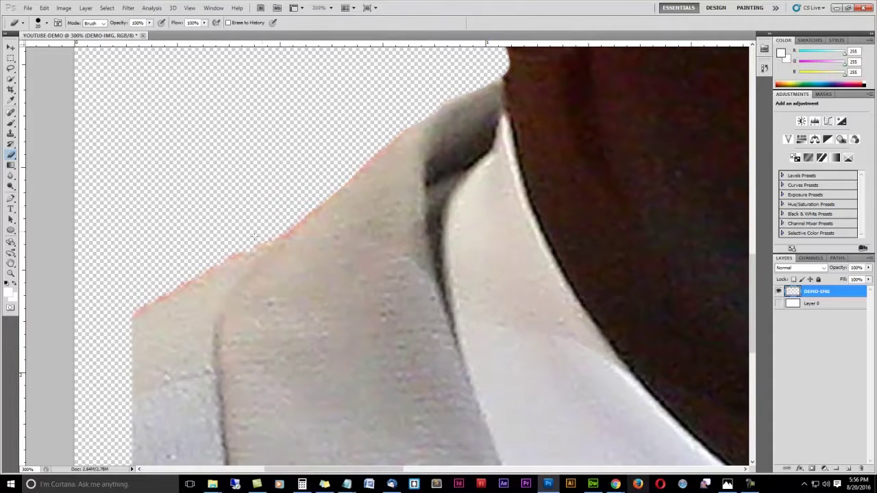
{"action": "left_click_drag", "start_coordinate": [133, 279], "coordinate": [287, 203]}
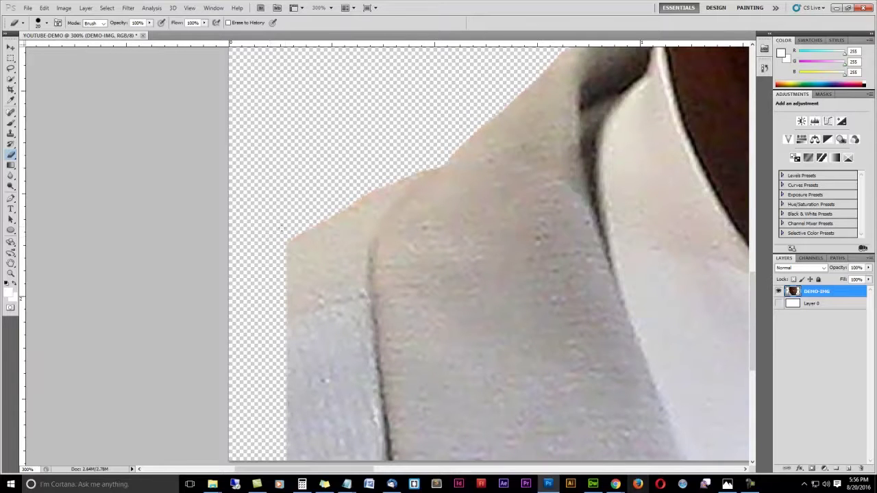
{"action": "scroll", "coordinate": [376, 225], "scroll_direction": "up", "scroll_amount": 3}
{"action": "scroll", "coordinate": [456, 237], "scroll_direction": "down", "scroll_amount": 2}
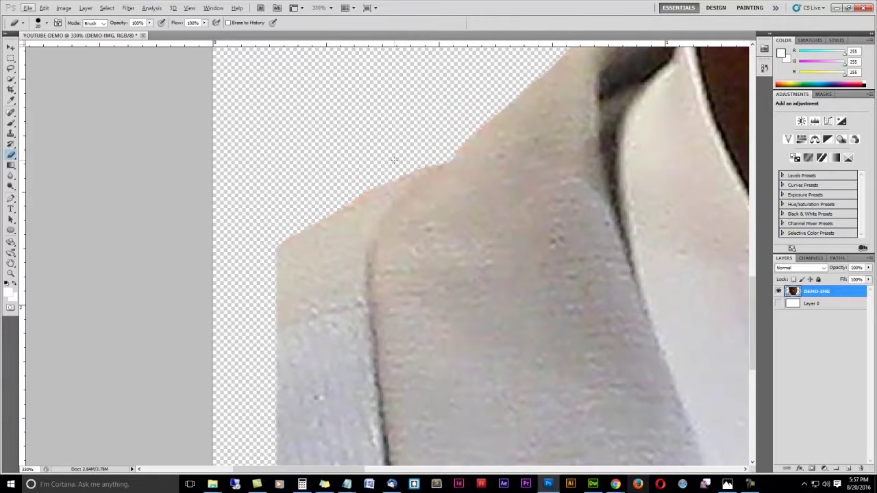
Step: Examine the cleaned edges of the cutout around the whole figure, the ear and the jacket shoulder
{"action": "scroll", "coordinate": [299, 176], "scroll_direction": "down", "scroll_amount": 2}
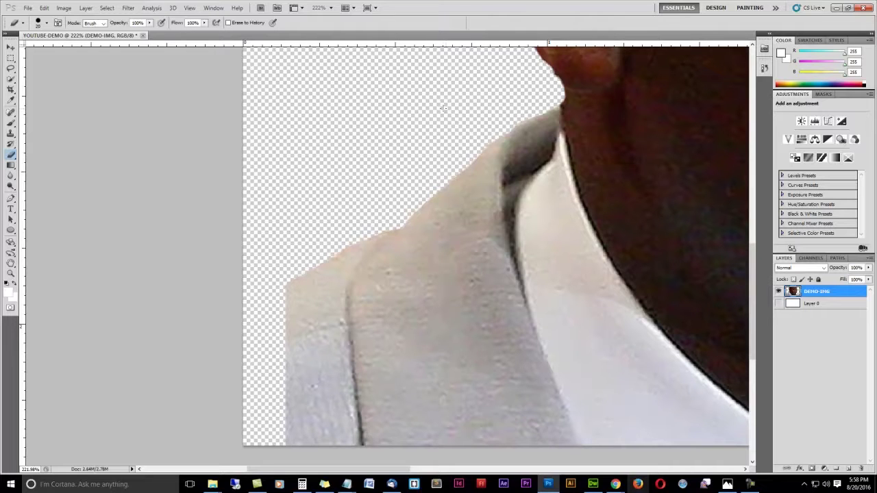
{"action": "left_click", "coordinate": [10, 273]}
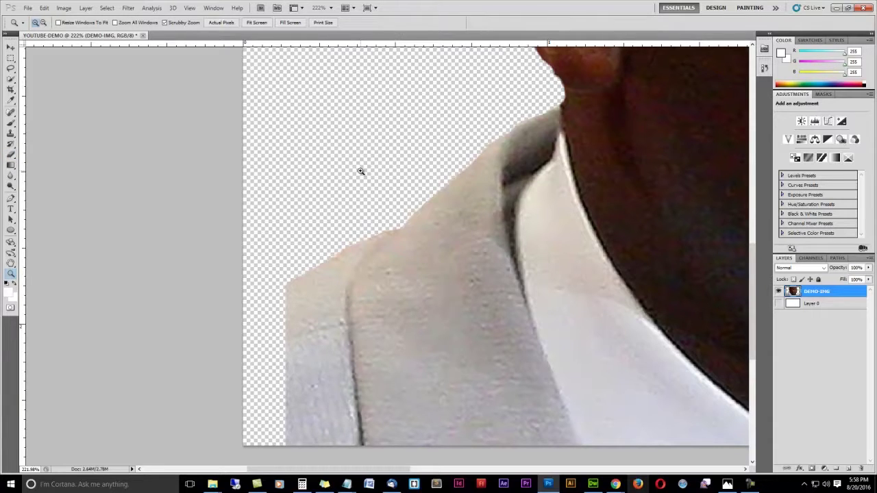
{"action": "key", "text": "alt"}
{"action": "left_click", "coordinate": [361, 172], "text": "alt"}
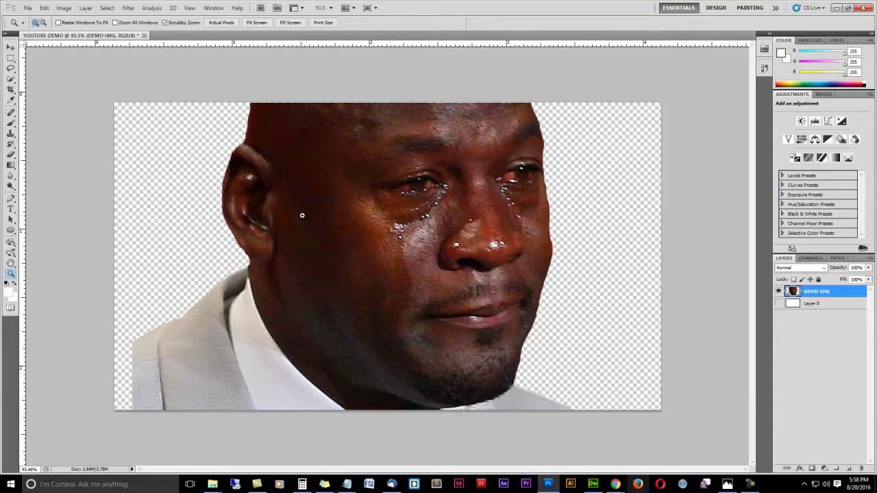
{"action": "left_click_drag", "start_coordinate": [302, 215], "coordinate": [531, 90]}
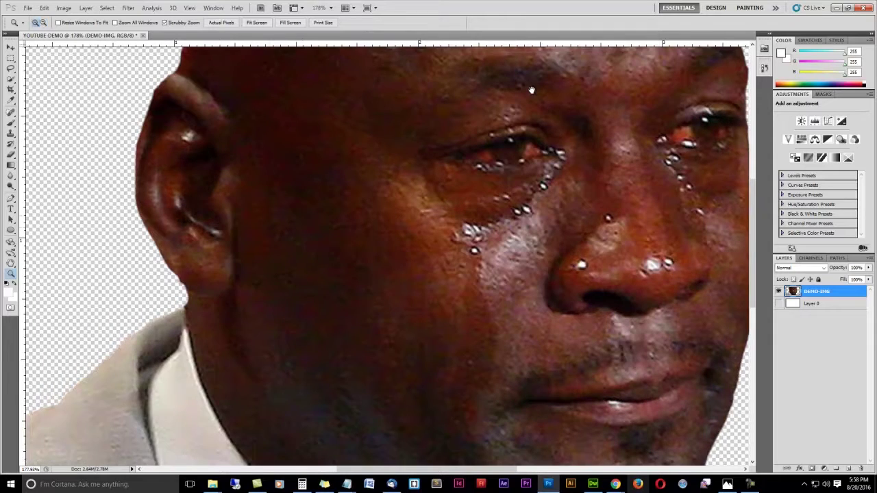
{"action": "left_click_drag", "start_coordinate": [211, 285], "coordinate": [473, 147]}
{"action": "left_click_drag", "start_coordinate": [291, 243], "coordinate": [352, 179]}
Step: Move the DEMO-IMG cutout toward the canvas's left edge until the jacket shoulder and part of the ear run off it
{"action": "key", "text": "v"}
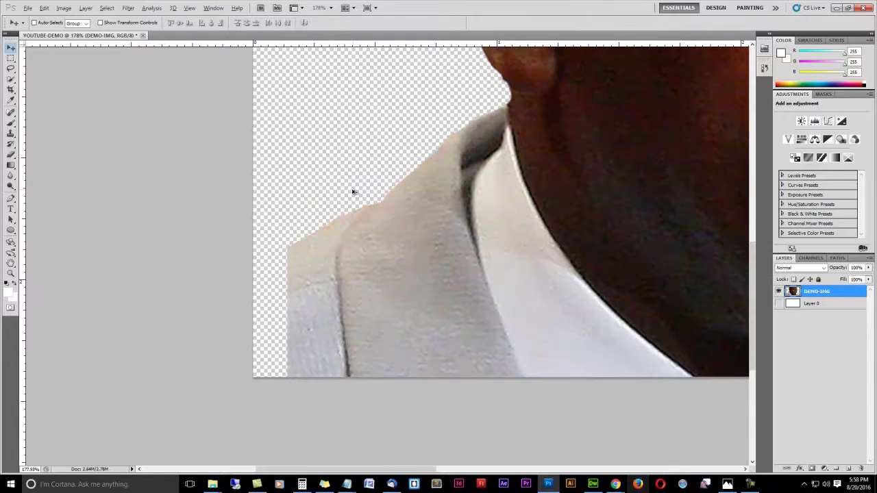
{"action": "scroll", "coordinate": [352, 192], "scroll_direction": "down", "scroll_amount": 5}
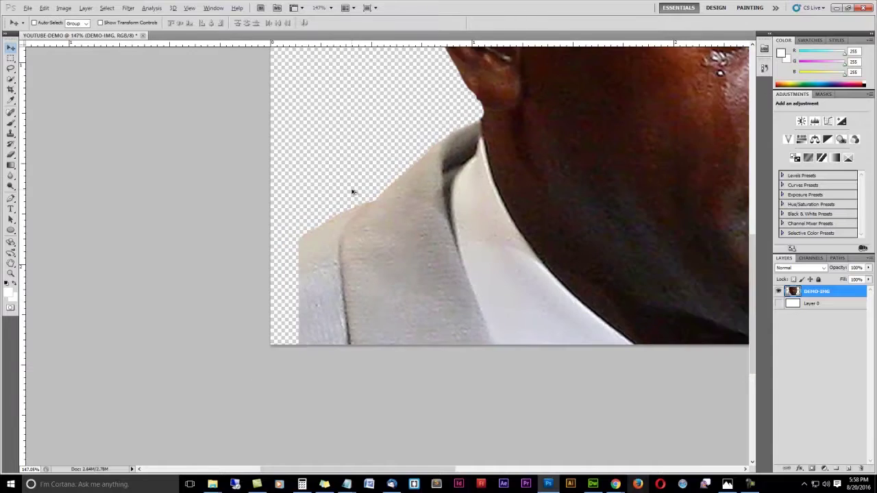
{"action": "scroll", "coordinate": [343, 196], "scroll_direction": "down", "scroll_amount": 1}
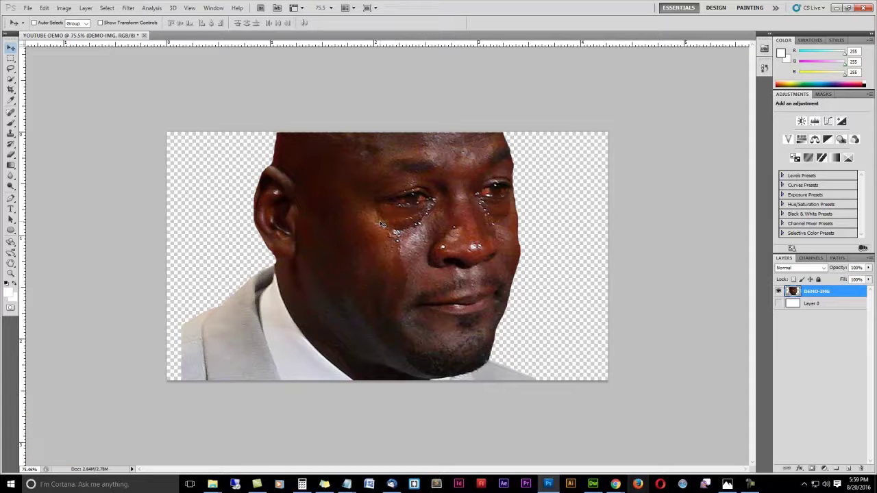
{"action": "left_click_drag", "start_coordinate": [381, 223], "coordinate": [271, 215]}
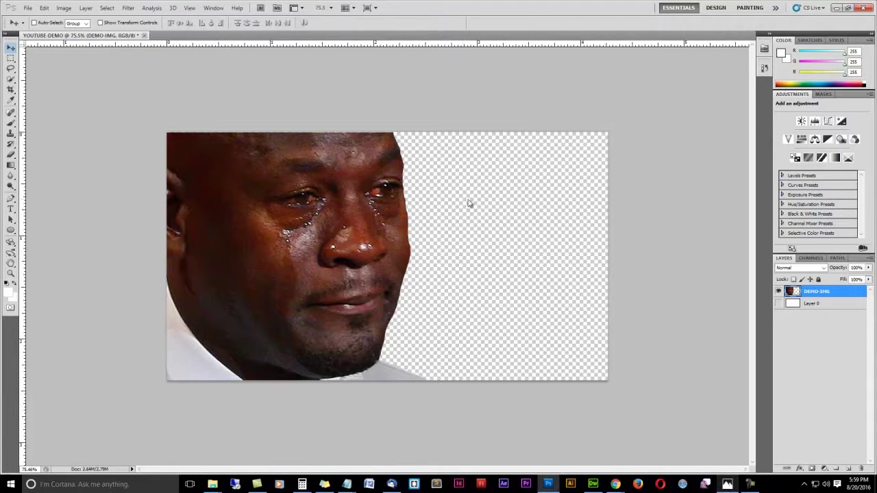
Step: Make Layer 0 visible and add a Gradient Overlay layer style to it, keeping the dialog clear of the image
{"action": "left_click", "coordinate": [832, 304]}
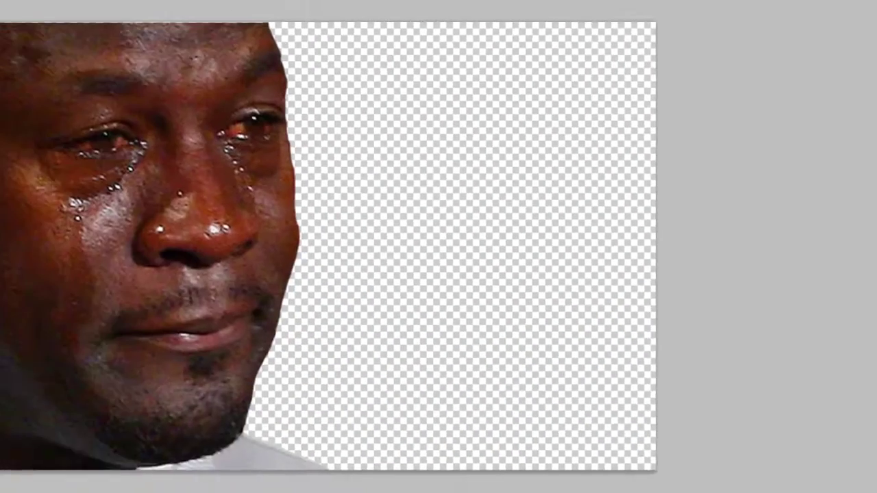
{"action": "left_click", "coordinate": [682, 339]}
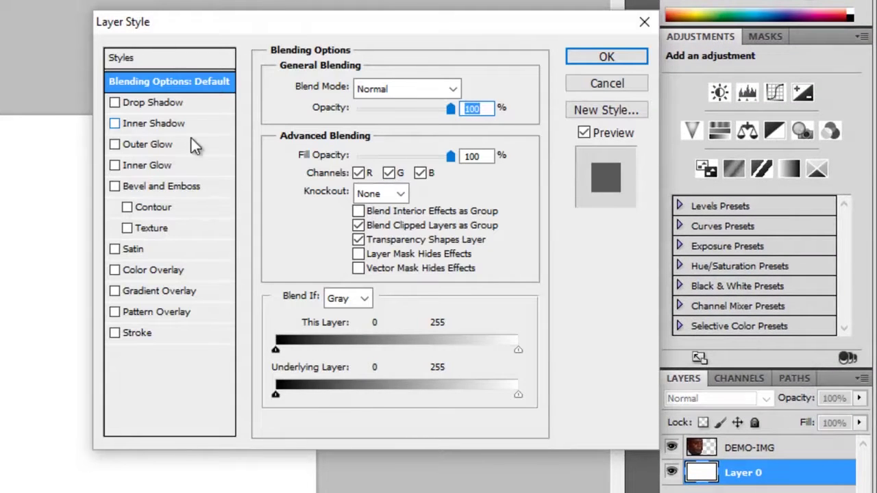
{"action": "left_click", "coordinate": [172, 294]}
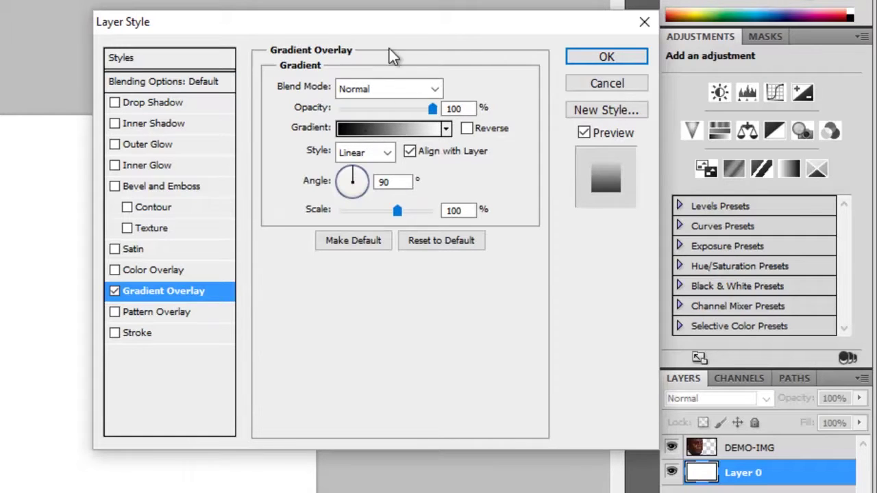
{"action": "left_click_drag", "start_coordinate": [394, 29], "coordinate": [520, 0]}
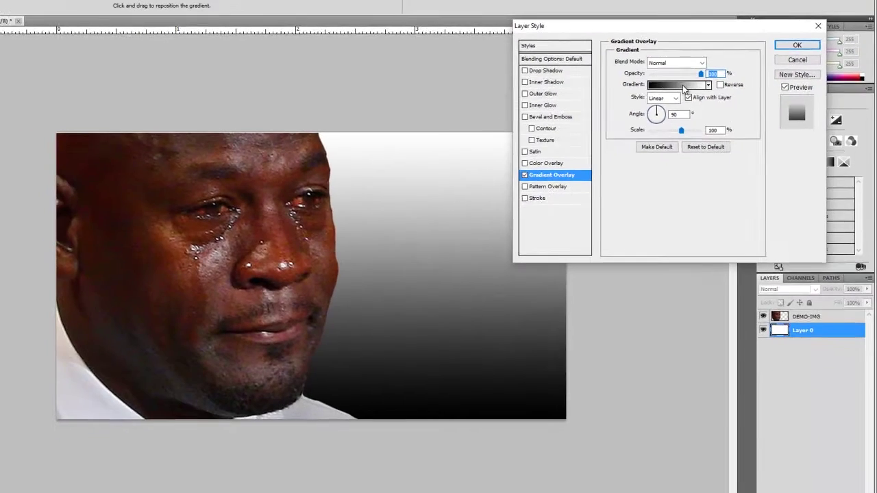
Step: Set the black start stop of the overlay gradient, at location 0%, to dark navy 000330
{"action": "left_click", "coordinate": [682, 85]}
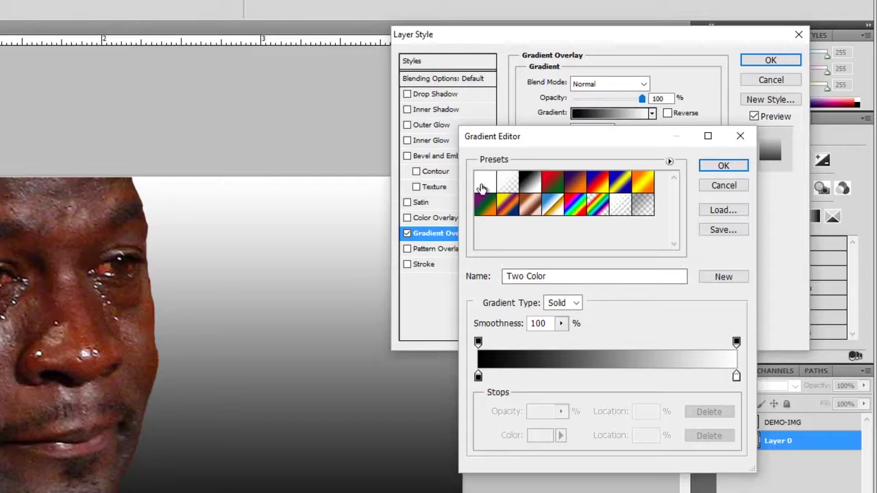
{"action": "left_click", "coordinate": [478, 378]}
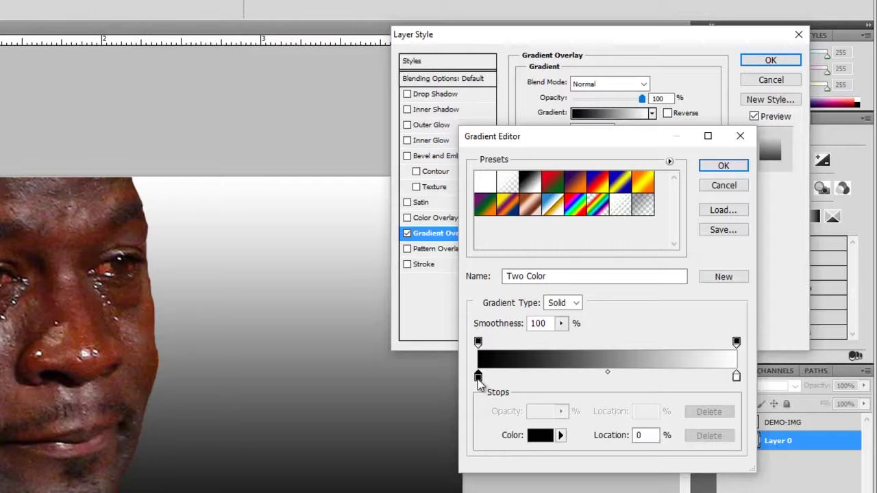
{"action": "double_click", "coordinate": [478, 377]}
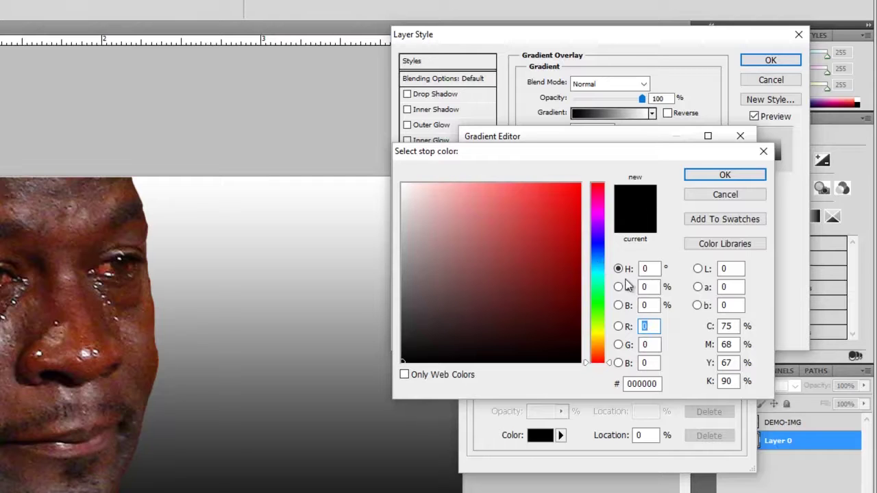
{"action": "left_click", "coordinate": [598, 257]}
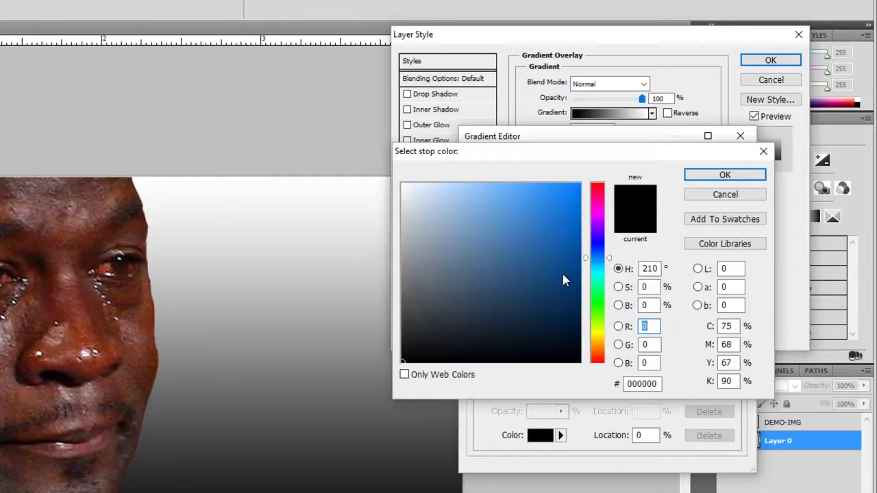
{"action": "left_click", "coordinate": [579, 316]}
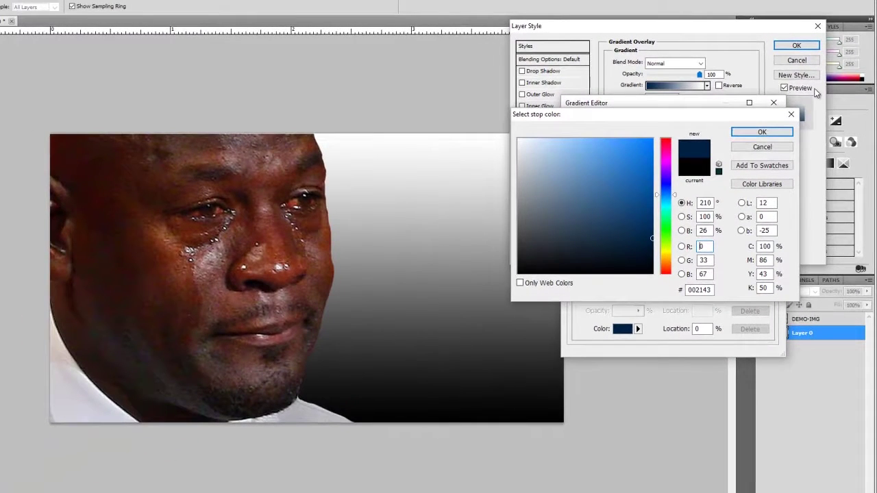
{"action": "left_click", "coordinate": [643, 245]}
{"action": "left_click", "coordinate": [654, 248]}
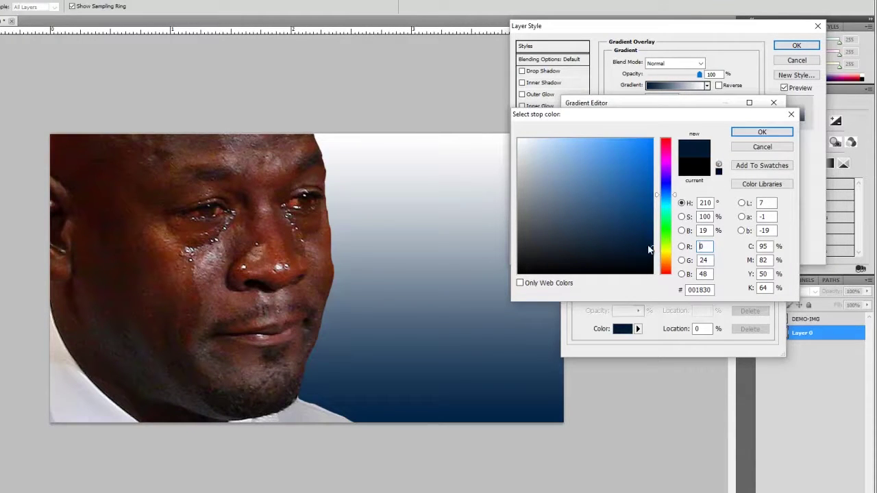
{"action": "left_click", "coordinate": [660, 185]}
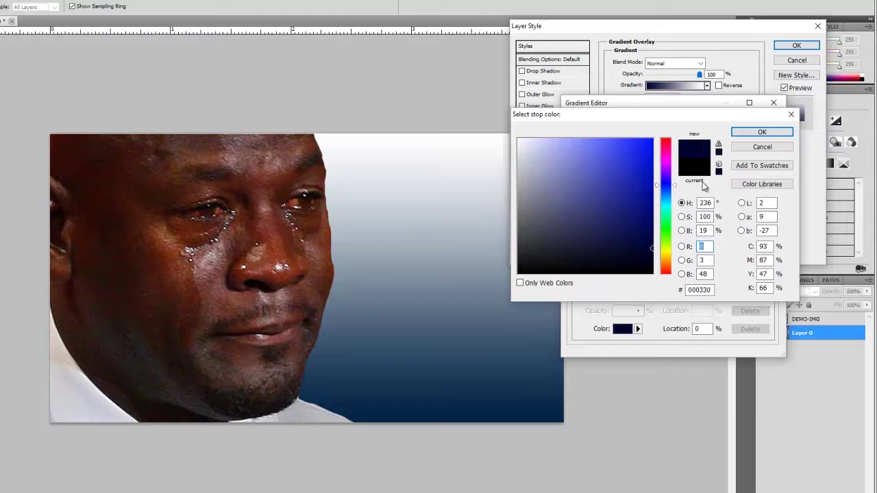
{"action": "left_click", "coordinate": [744, 133]}
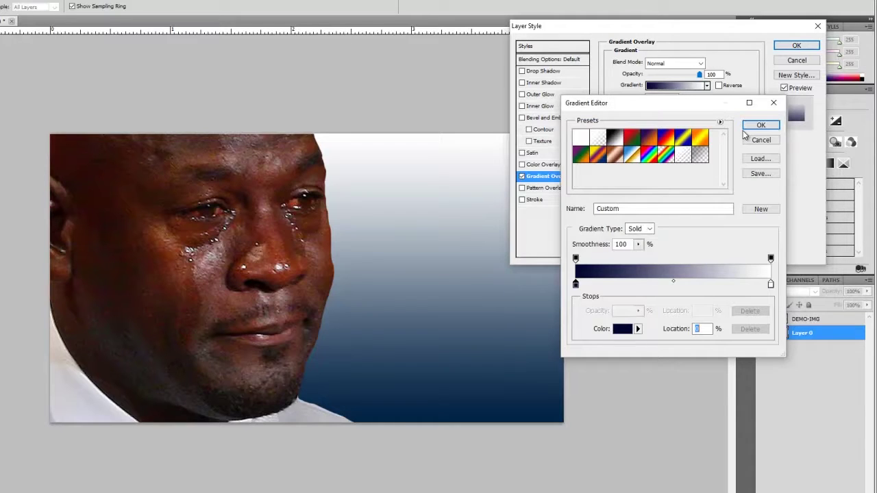
Step: Set the white end stop of the gradient, at location 100%, to medium blue 005c8c
{"action": "left_click", "coordinate": [771, 284]}
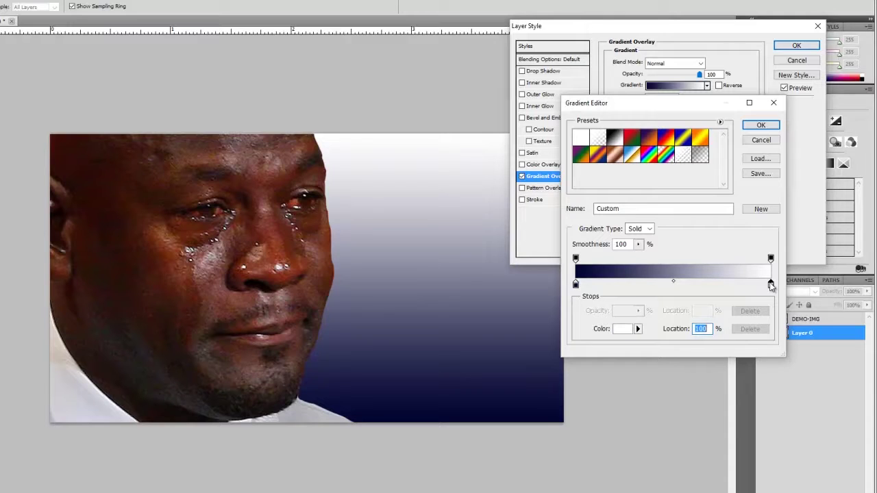
{"action": "left_click", "coordinate": [750, 310]}
{"action": "double_click", "coordinate": [755, 276]}
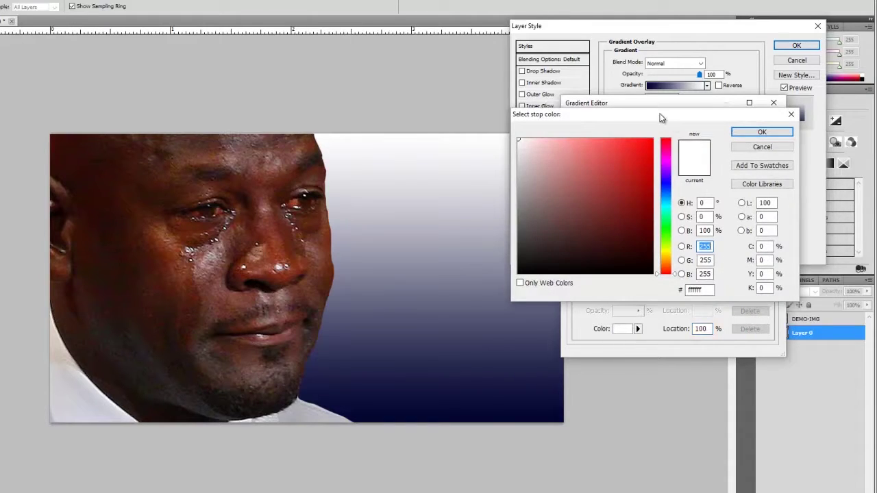
{"action": "left_click", "coordinate": [668, 205]}
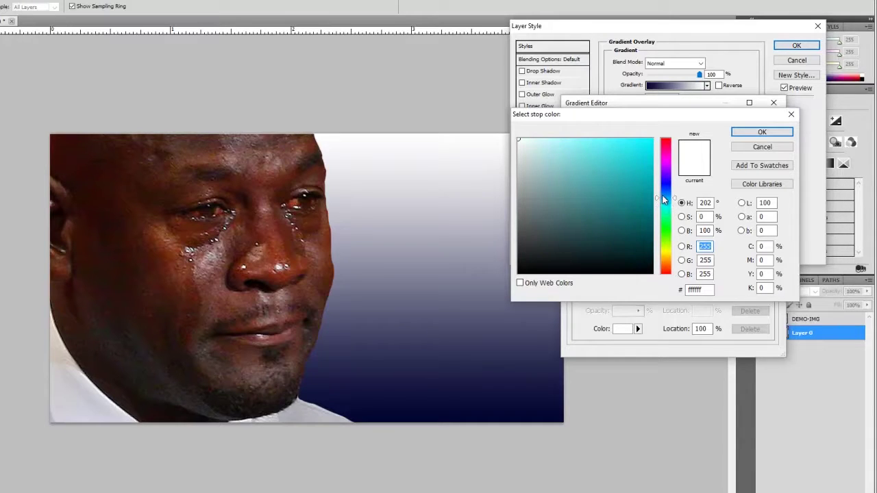
{"action": "left_click", "coordinate": [664, 194]}
{"action": "left_click_drag", "start_coordinate": [634, 185], "coordinate": [633, 139]}
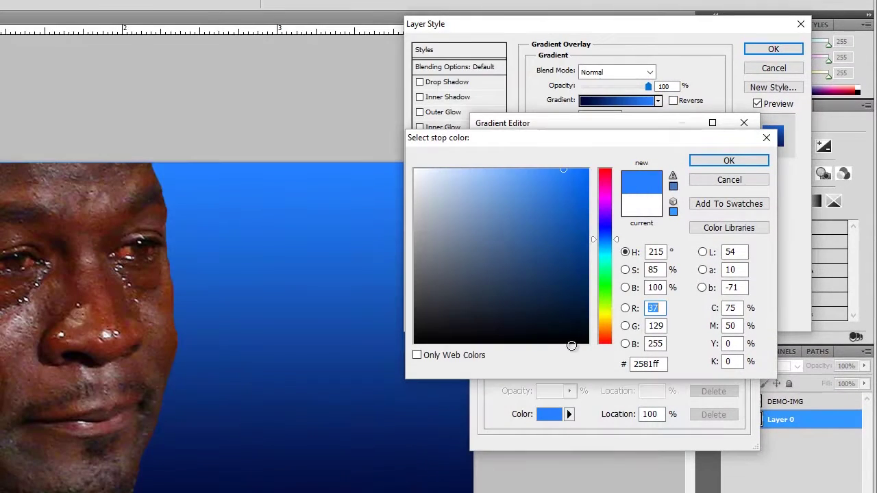
{"action": "left_click", "coordinate": [609, 248]}
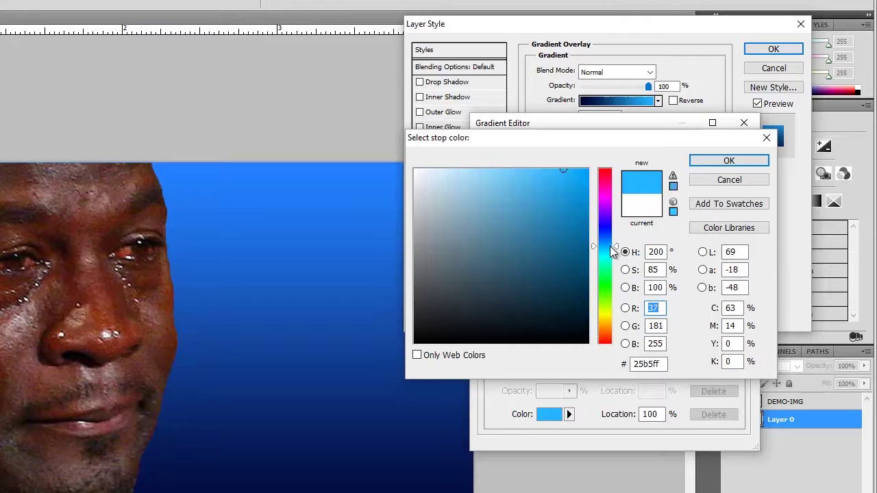
{"action": "left_click", "coordinate": [563, 270]}
{"action": "left_click_drag", "start_coordinate": [584, 300], "coordinate": [603, 273]}
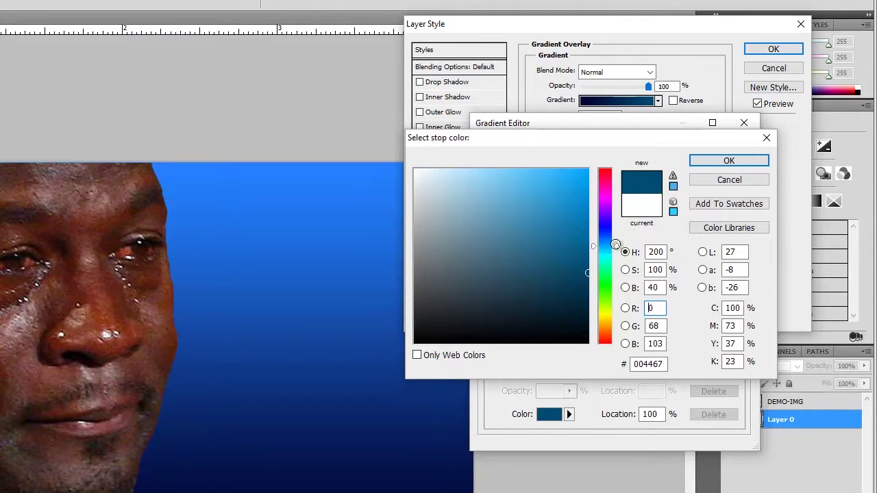
{"action": "left_click", "coordinate": [589, 247]}
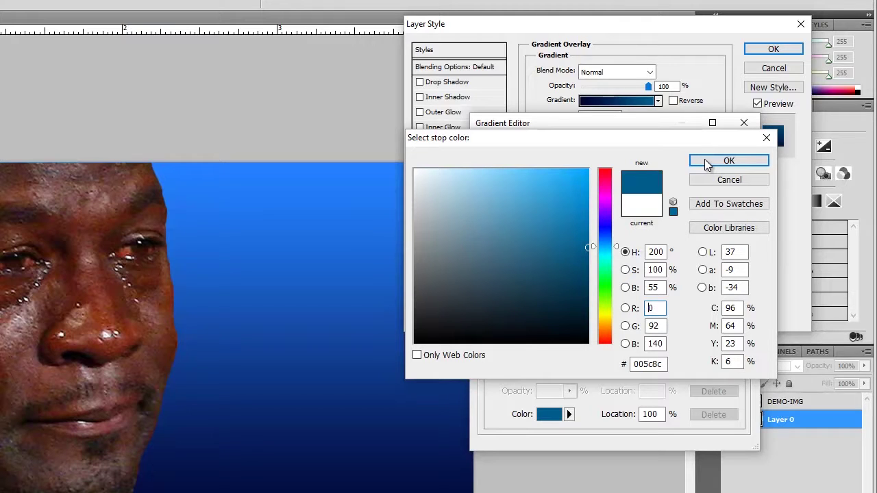
{"action": "left_click", "coordinate": [704, 159]}
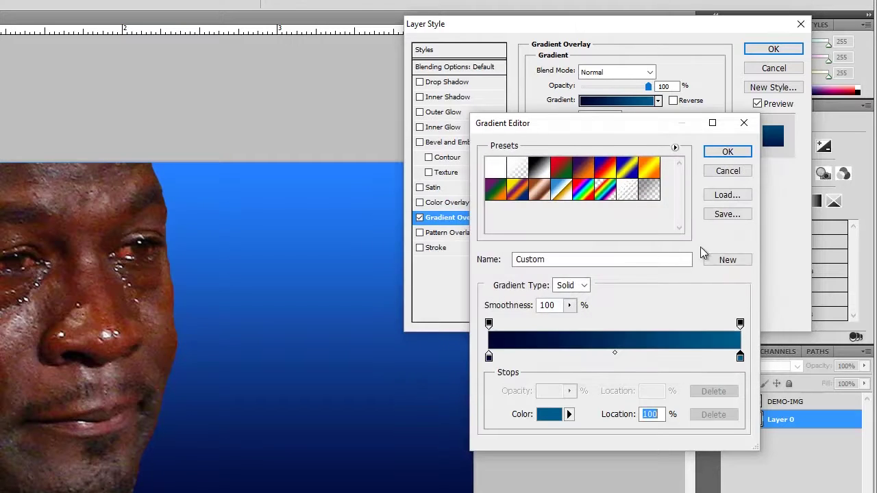
Step: Change the gradient's start stop at location 0% to the dark blue 00254a
{"action": "double_click", "coordinate": [488, 357]}
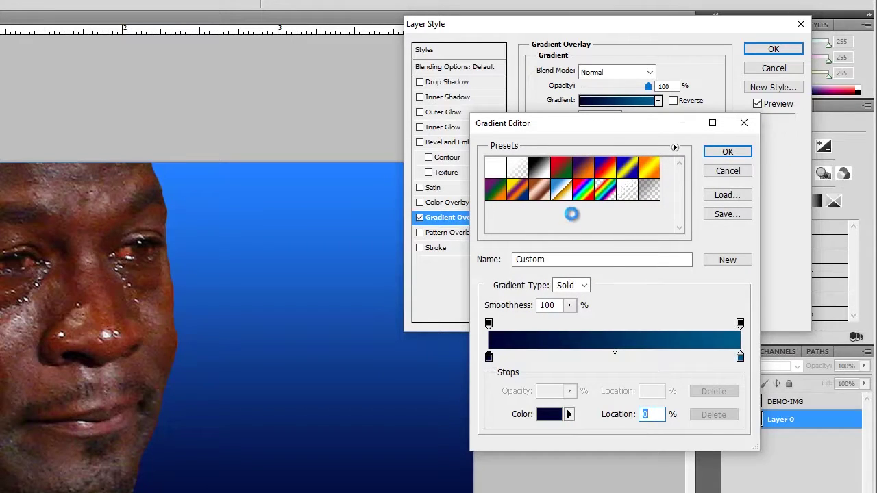
{"action": "left_click", "coordinate": [596, 242]}
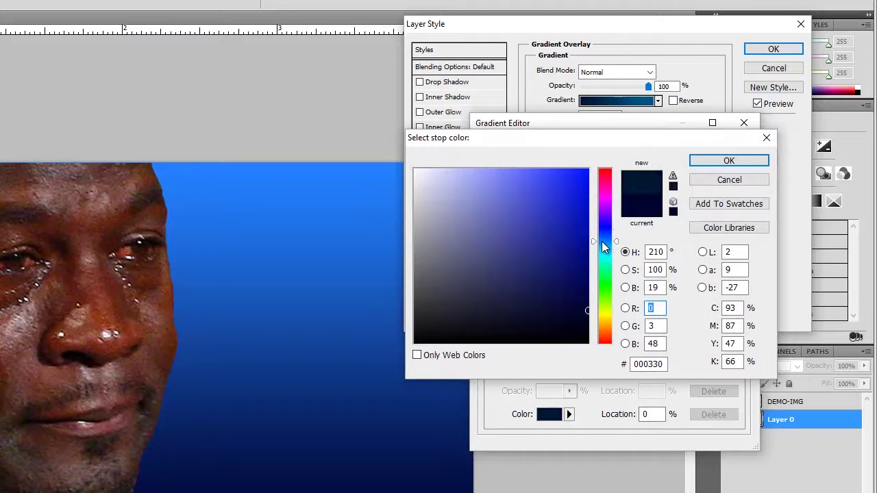
{"action": "mouse_move", "coordinate": [579, 263]}
{"action": "left_mouse_down"}
{"action": "mouse_move", "coordinate": [577, 254]}
{"action": "mouse_move", "coordinate": [588, 292]}
{"action": "left_mouse_up"}
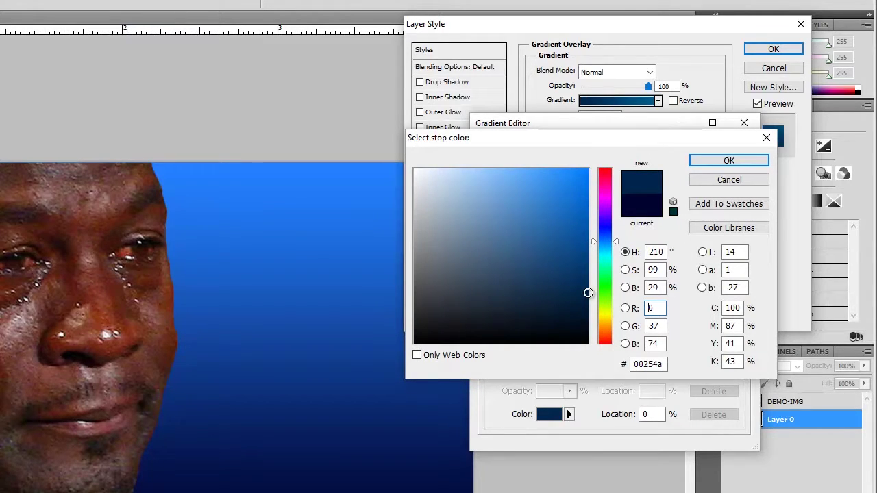
{"action": "left_click", "coordinate": [710, 162]}
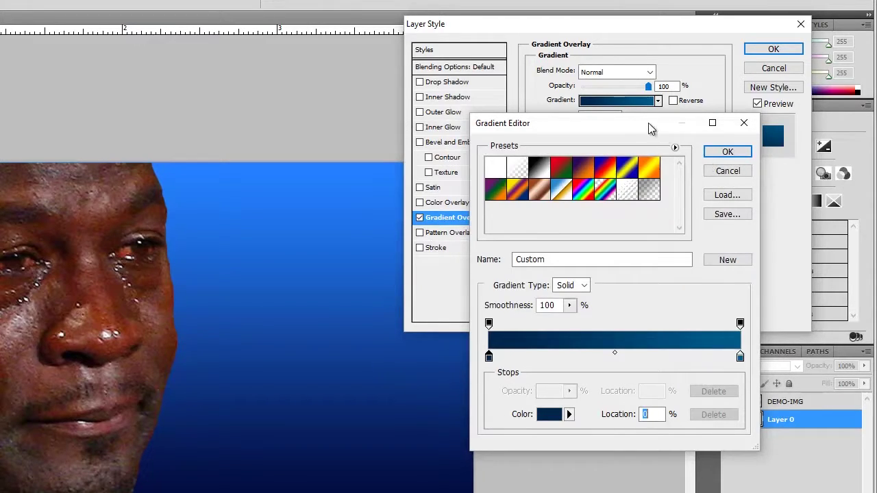
Step: Set the gradient's end stop at location 100% to black 000000, keeping the gradient settings clear of the image
{"action": "left_click_drag", "start_coordinate": [626, 120], "coordinate": [640, 64]}
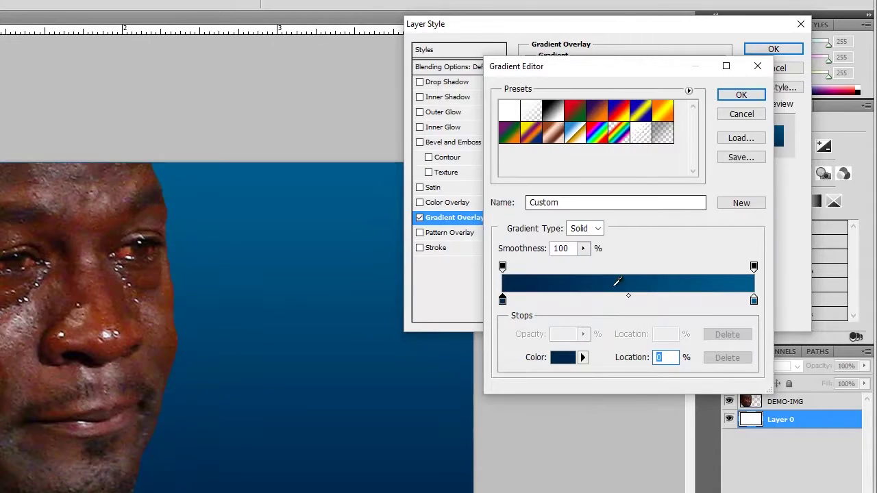
{"action": "left_click", "coordinate": [754, 300]}
{"action": "double_click", "coordinate": [754, 300]}
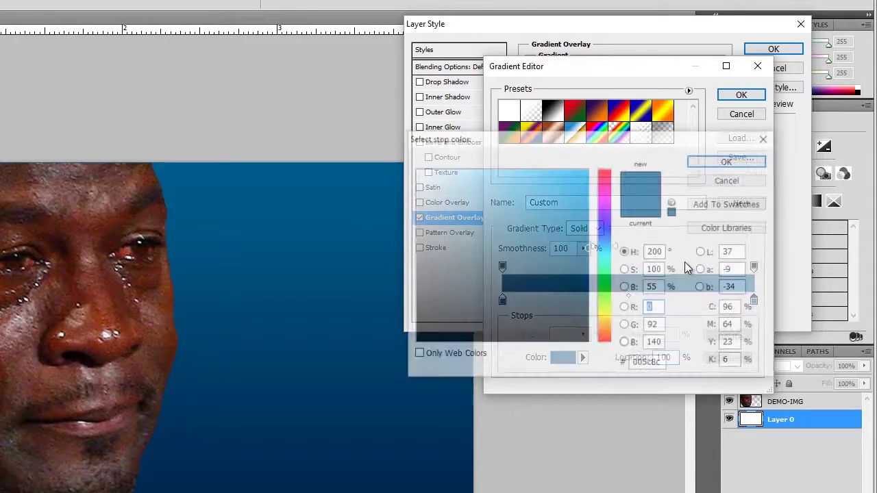
{"action": "left_click", "coordinate": [569, 268]}
{"action": "left_click_drag", "start_coordinate": [568, 268], "coordinate": [588, 343]}
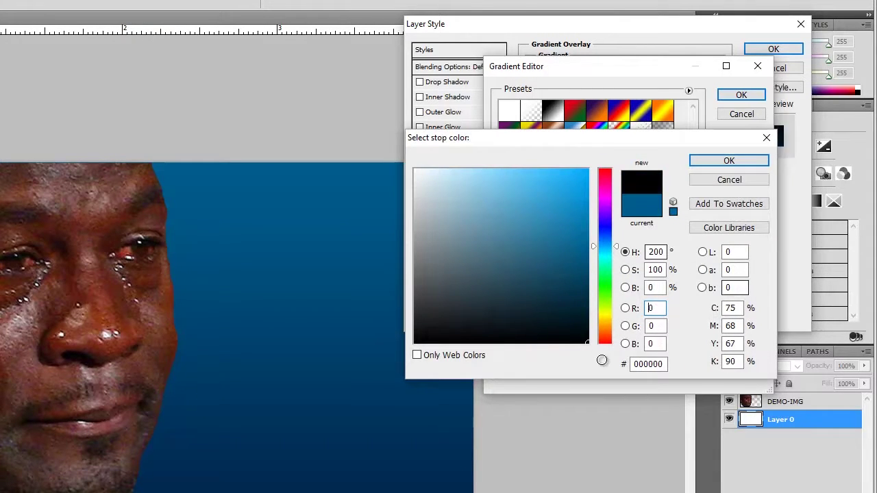
{"action": "left_click", "coordinate": [720, 160]}
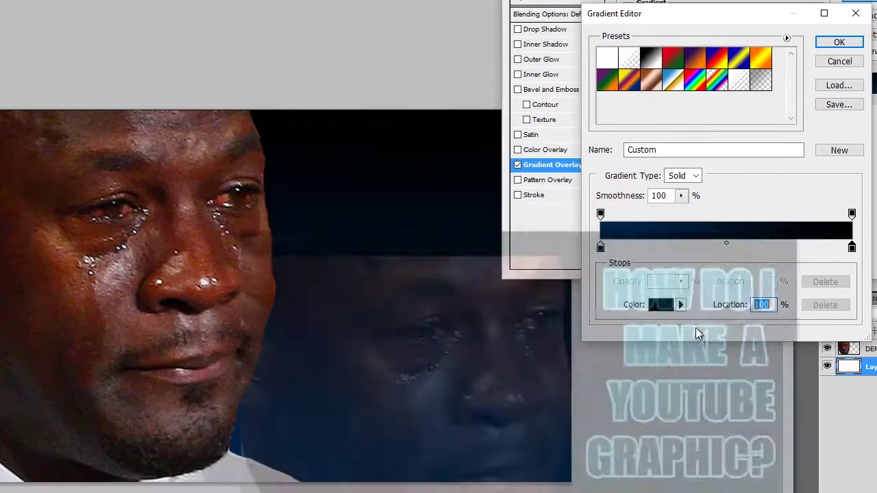
Step: Change the gradient's start stop at location 0% to the muted dark blue 0e3348
{"action": "left_click", "coordinate": [601, 240]}
{"action": "double_click", "coordinate": [517, 312]}
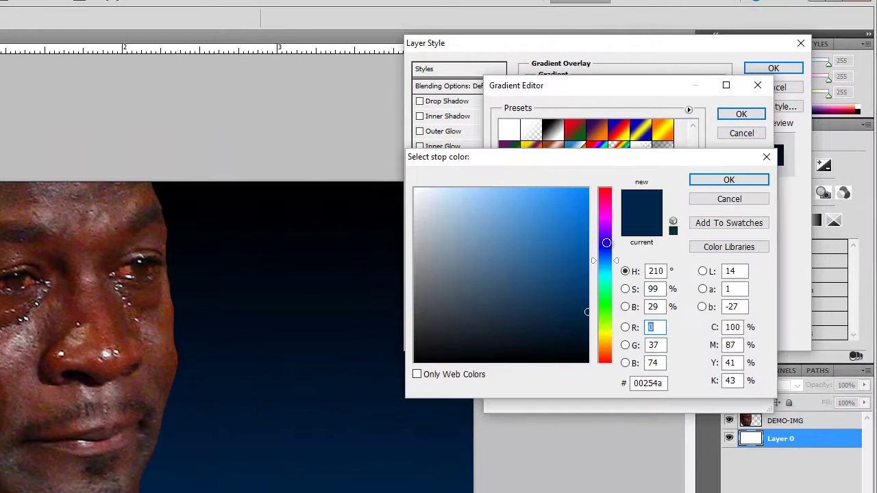
{"action": "left_click_drag", "start_coordinate": [621, 267], "coordinate": [608, 258]}
{"action": "left_click", "coordinate": [605, 265]}
{"action": "left_click", "coordinate": [567, 277]}
{"action": "left_click_drag", "start_coordinate": [598, 275], "coordinate": [591, 275]}
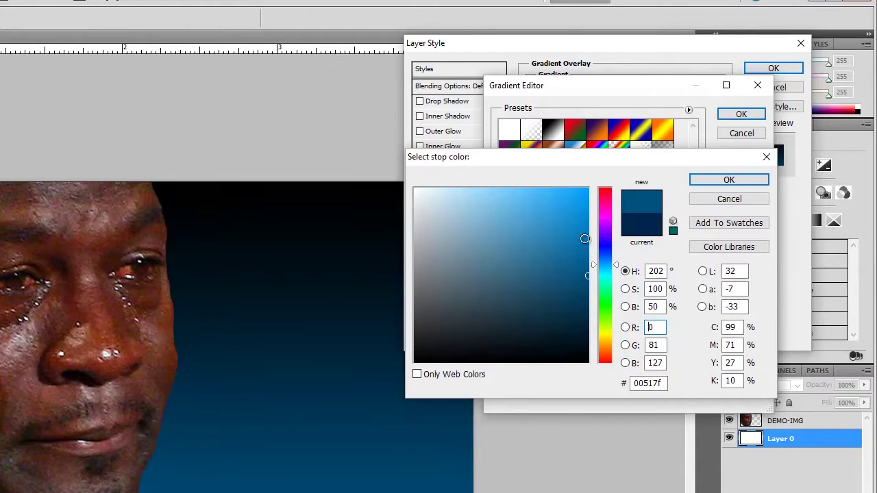
{"action": "left_click", "coordinate": [571, 299]}
{"action": "left_click", "coordinate": [580, 327]}
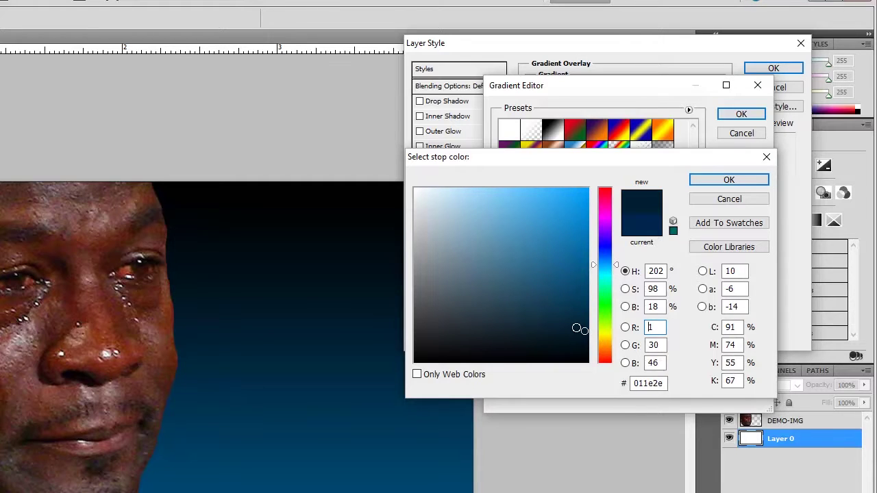
{"action": "left_click", "coordinate": [556, 309]}
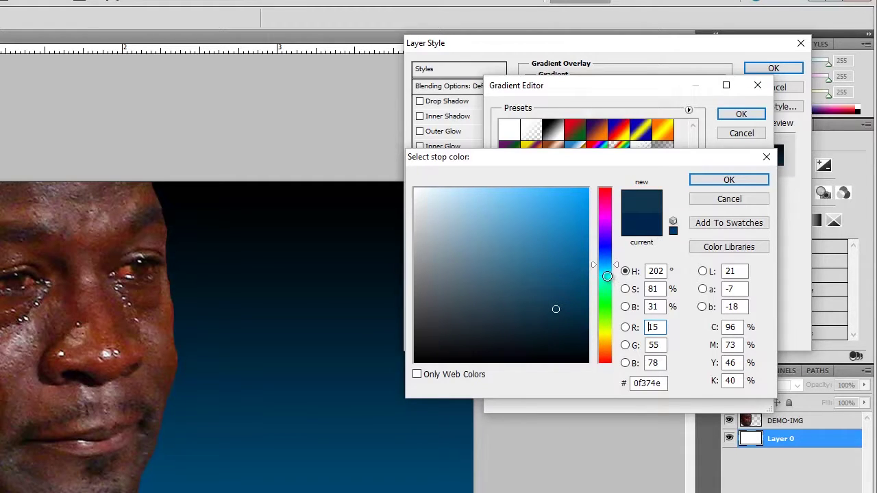
{"action": "left_click", "coordinate": [578, 315]}
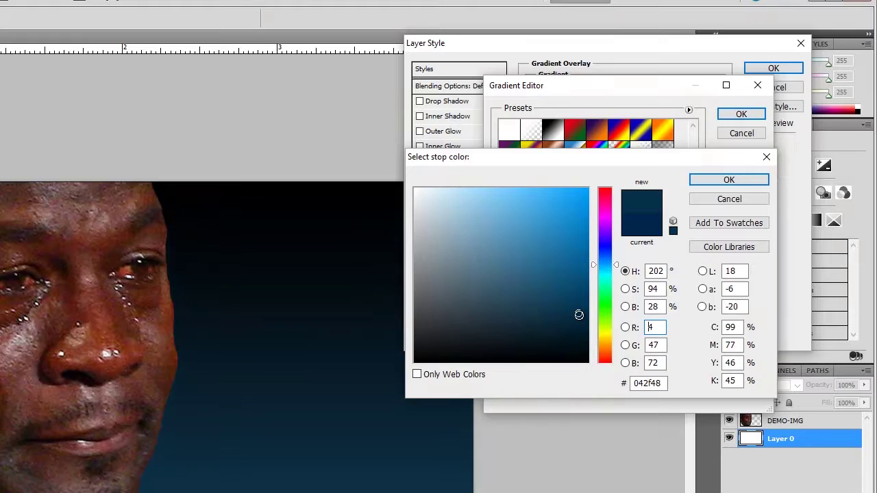
{"action": "type", "text": "14"}
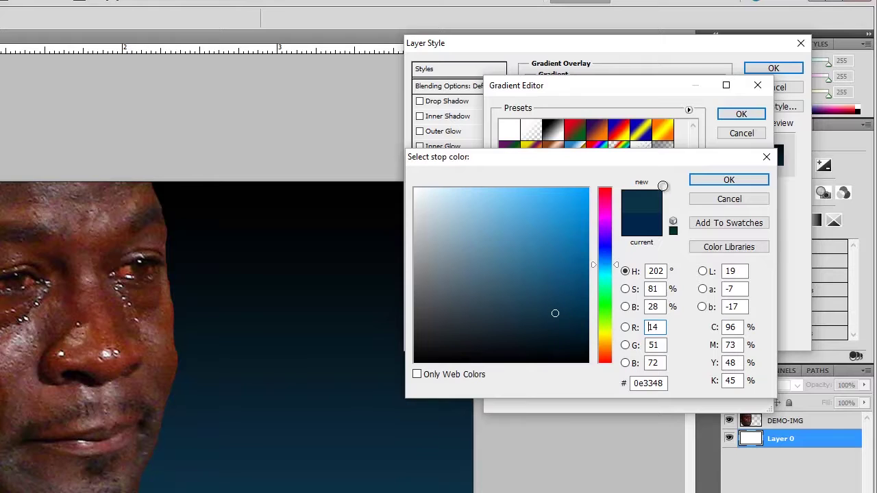
{"action": "left_click", "coordinate": [727, 182]}
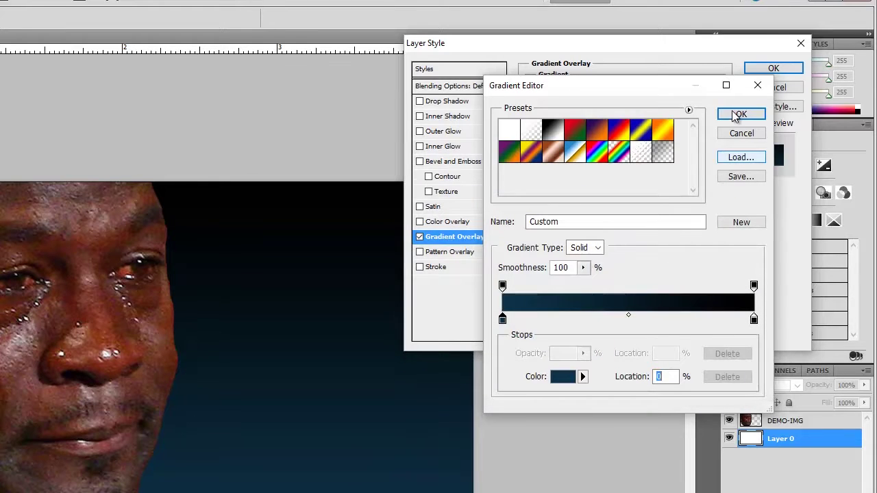
Step: Save the gradient as a new preset named BLUE and apply the Gradient Overlay to Layer 0
{"action": "left_click", "coordinate": [589, 225]}
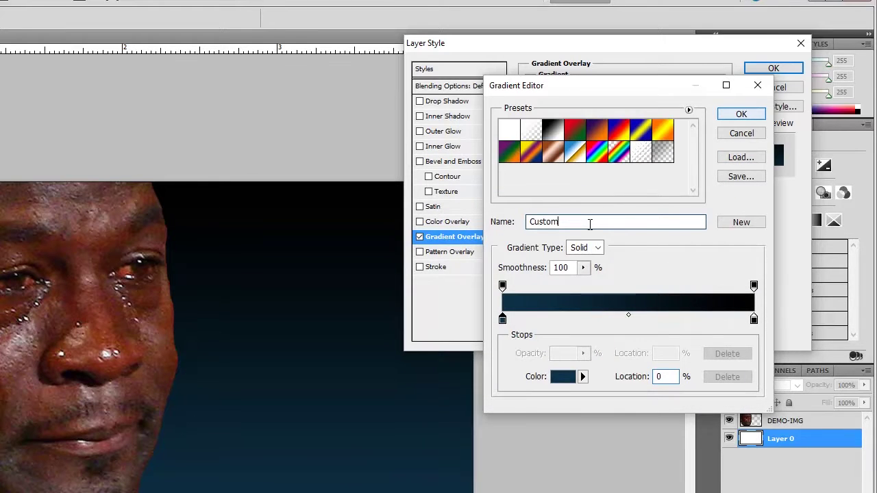
{"action": "double_click", "coordinate": [531, 222]}
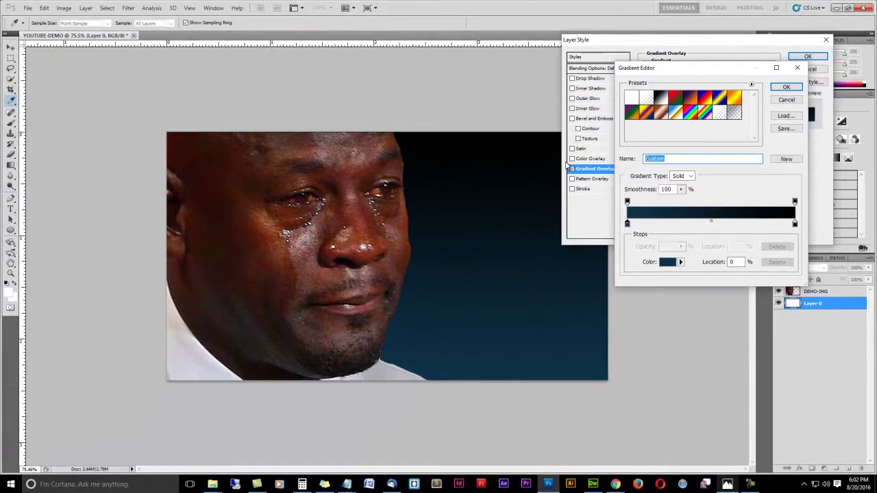
{"action": "type", "text": "BLUE"}
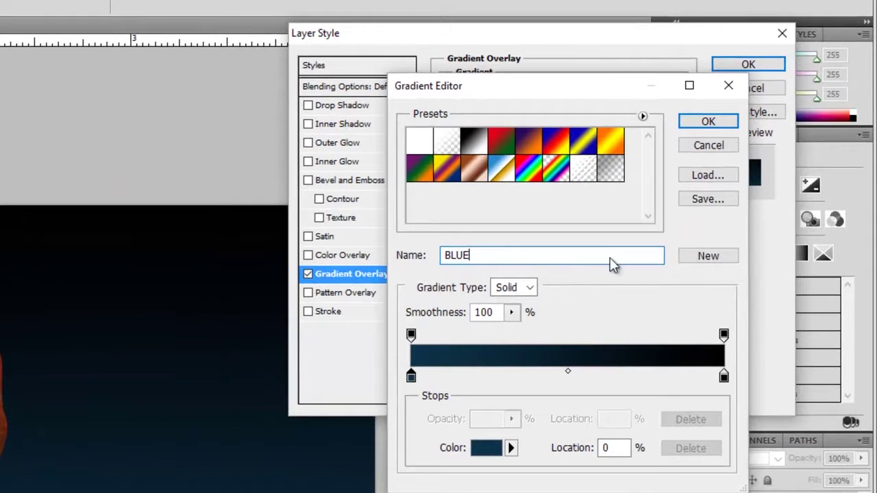
{"action": "left_click", "coordinate": [703, 257]}
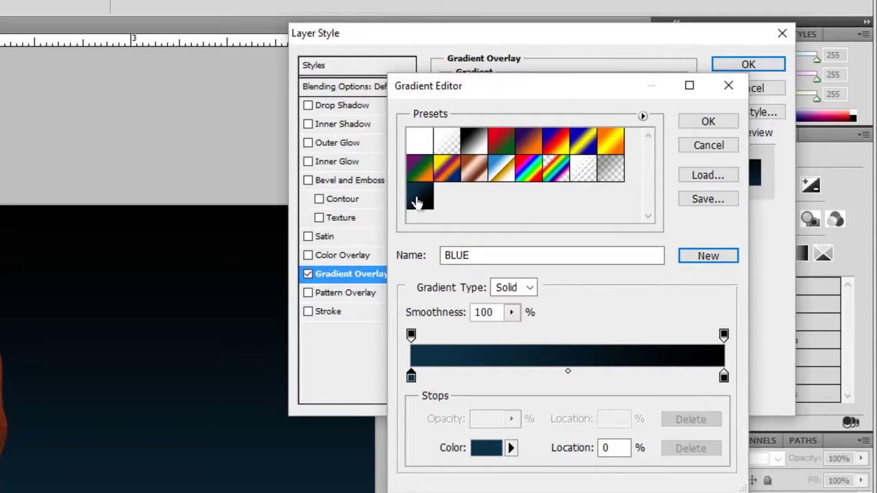
{"action": "left_click", "coordinate": [700, 127]}
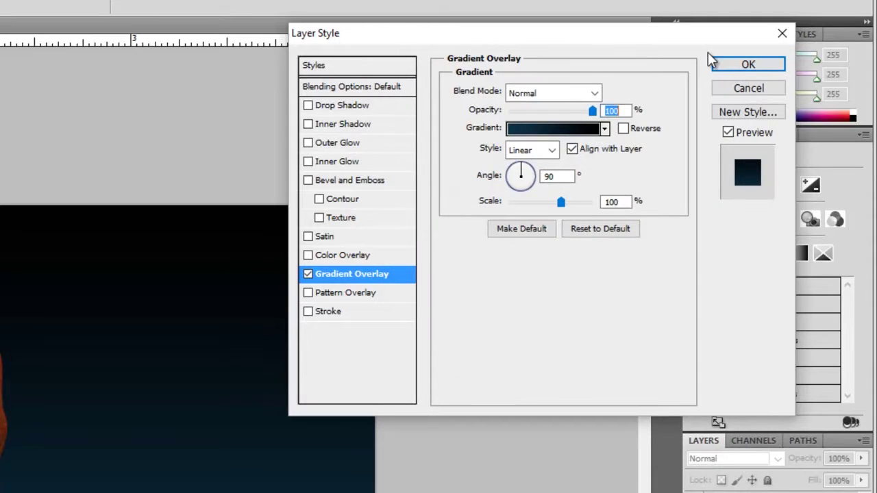
{"action": "left_click", "coordinate": [744, 71]}
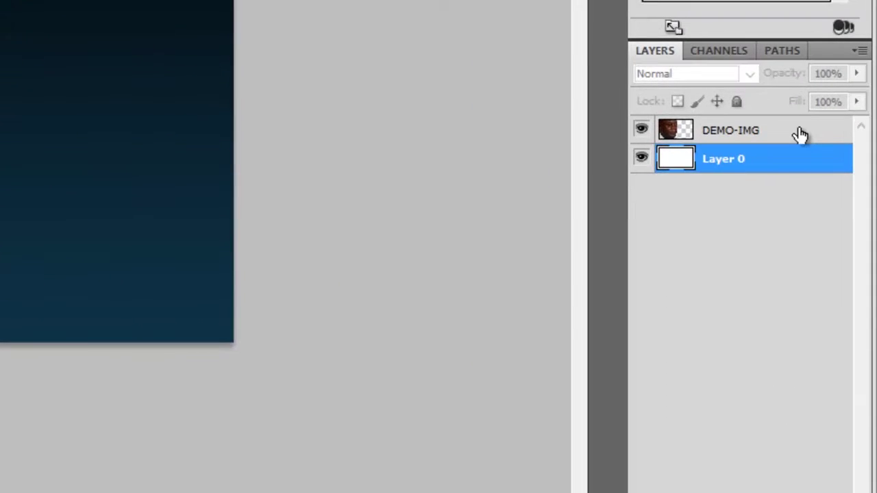
Step: Place the LOGO file on a new layer above DEMO-IMG, scaled down to under half its size in the canvas's lower-right area
{"action": "left_click", "coordinate": [800, 135]}
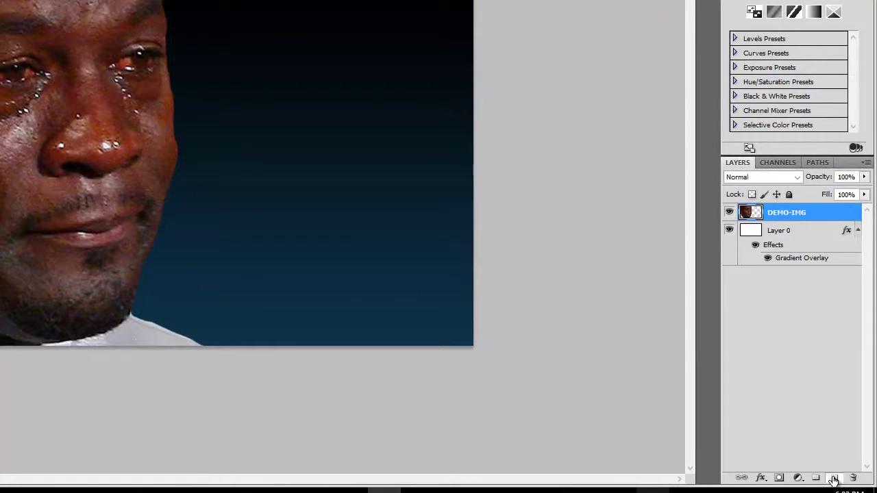
{"action": "left_click", "coordinate": [824, 462]}
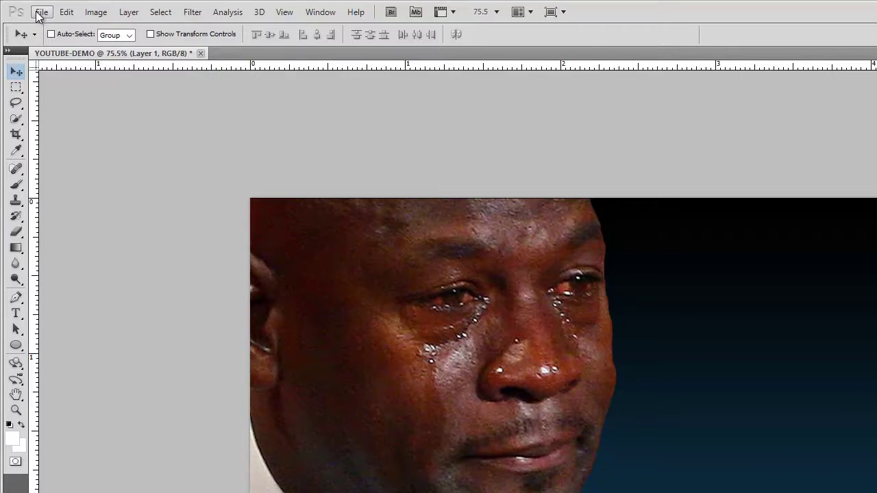
{"action": "left_click", "coordinate": [39, 14]}
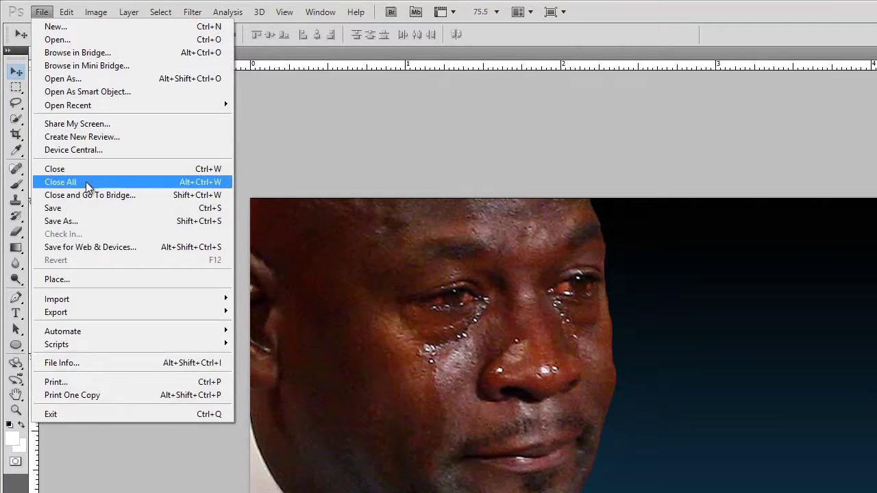
{"action": "left_click", "coordinate": [98, 277]}
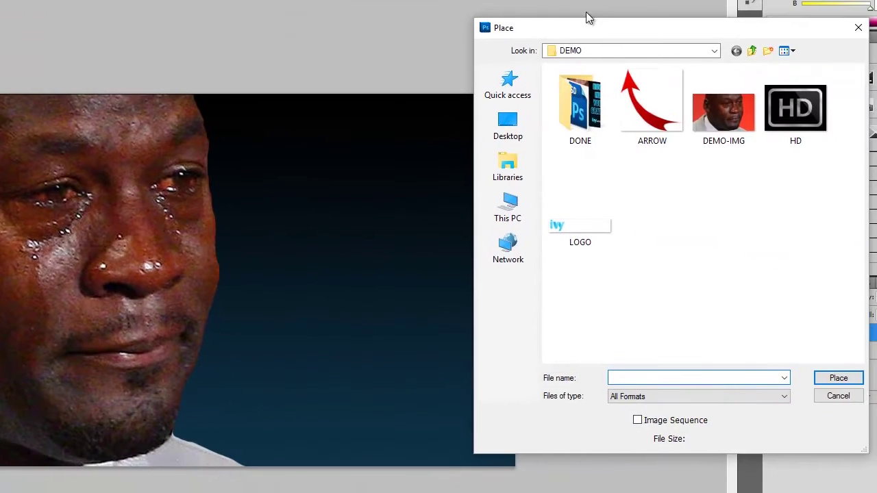
{"action": "left_click_drag", "start_coordinate": [594, 24], "coordinate": [280, 23]}
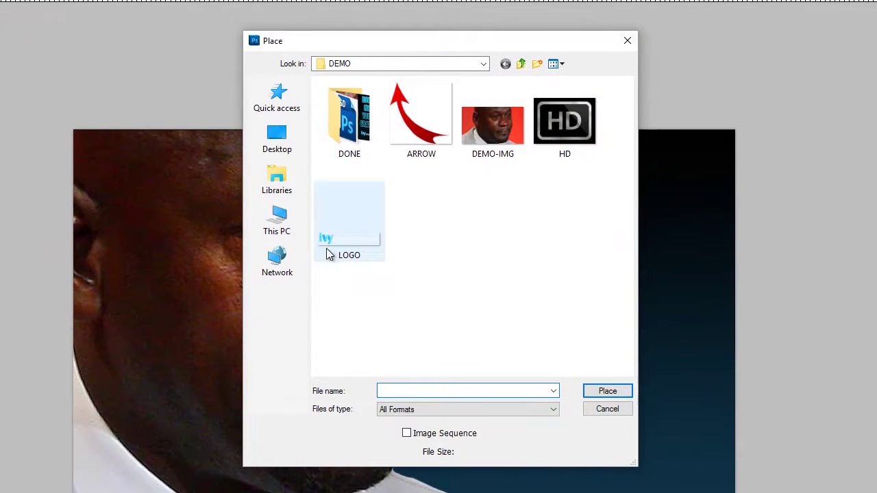
{"action": "left_click", "coordinate": [353, 240]}
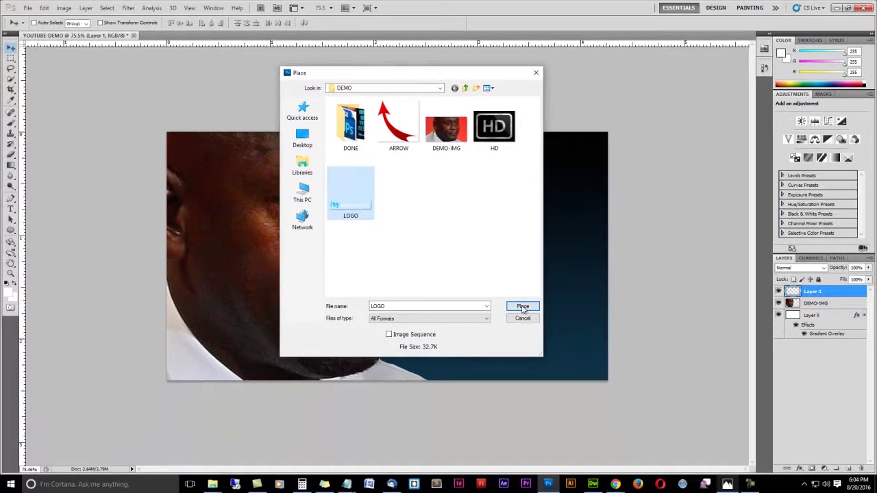
{"action": "left_click", "coordinate": [608, 391]}
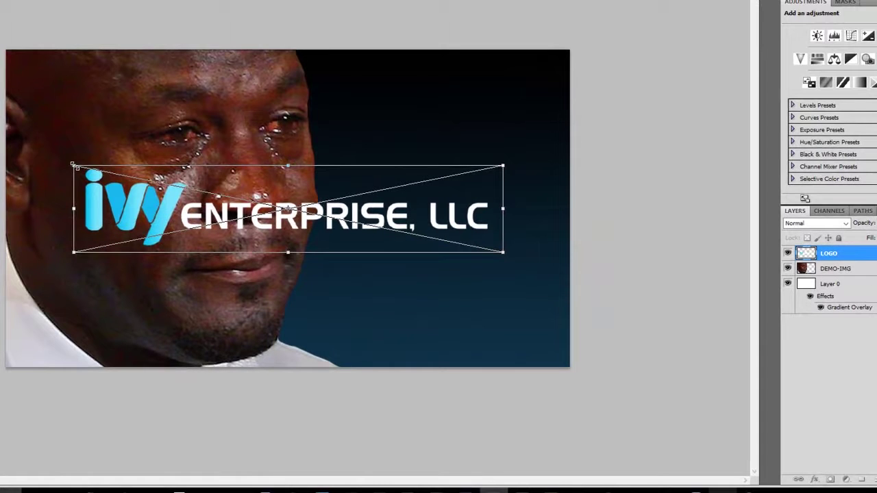
{"action": "left_click_drag", "start_coordinate": [74, 165], "coordinate": [312, 220]}
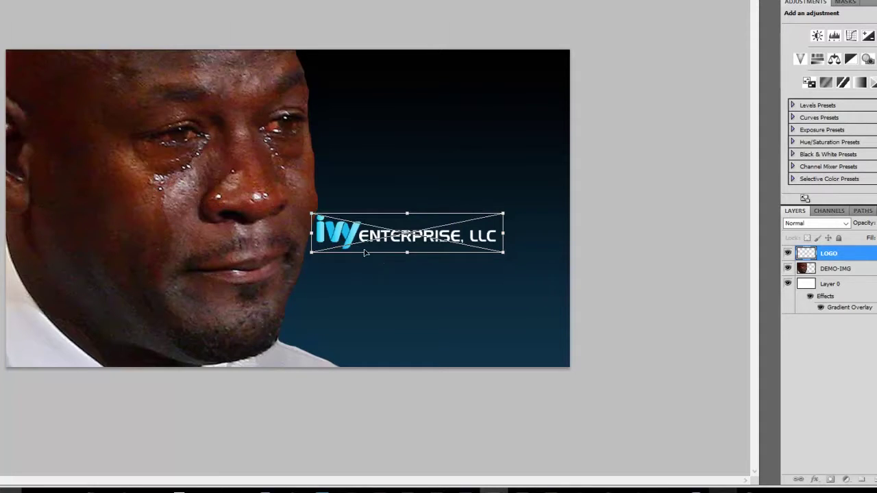
{"action": "left_click_drag", "start_coordinate": [347, 236], "coordinate": [386, 334]}
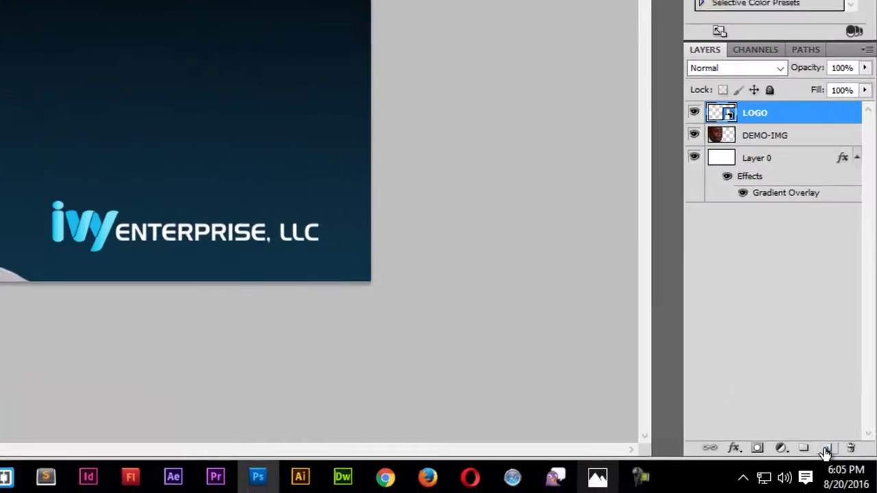
Step: Place the HD image file from the DEMO folder on a new layer above LOGO, keeping its default size and position
{"action": "left_click", "coordinate": [876, 479]}
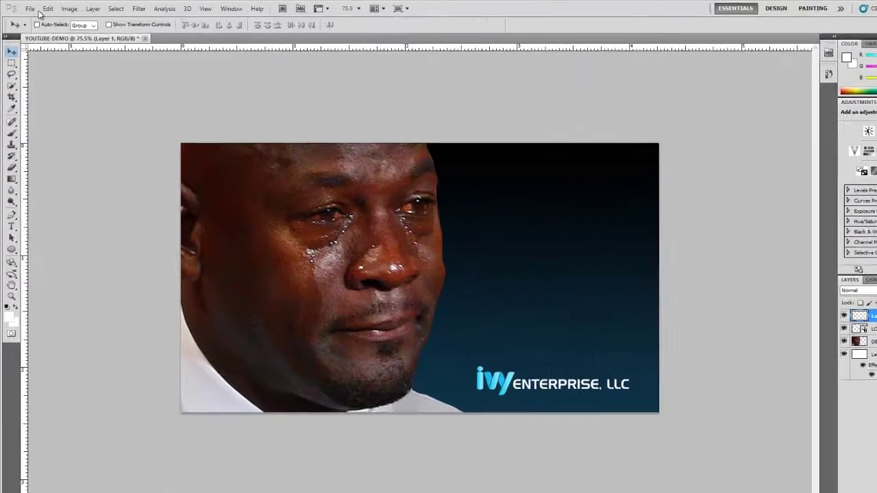
{"action": "left_click", "coordinate": [39, 8]}
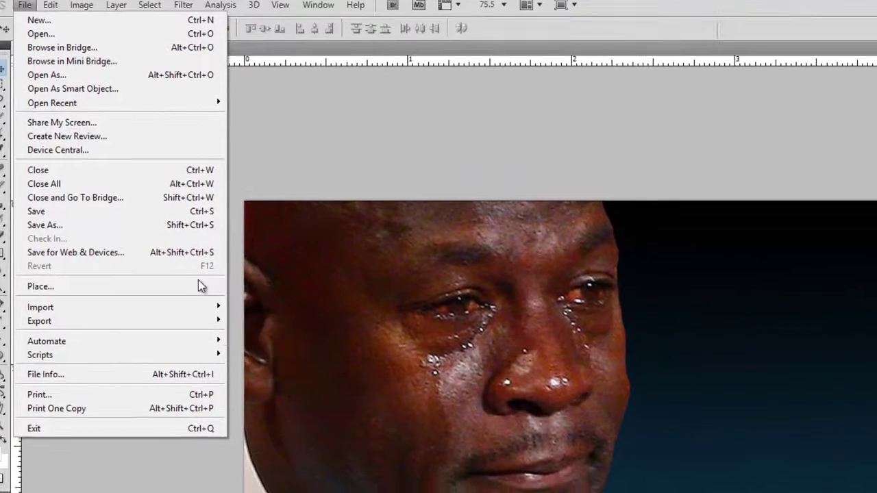
{"action": "left_click", "coordinate": [194, 287]}
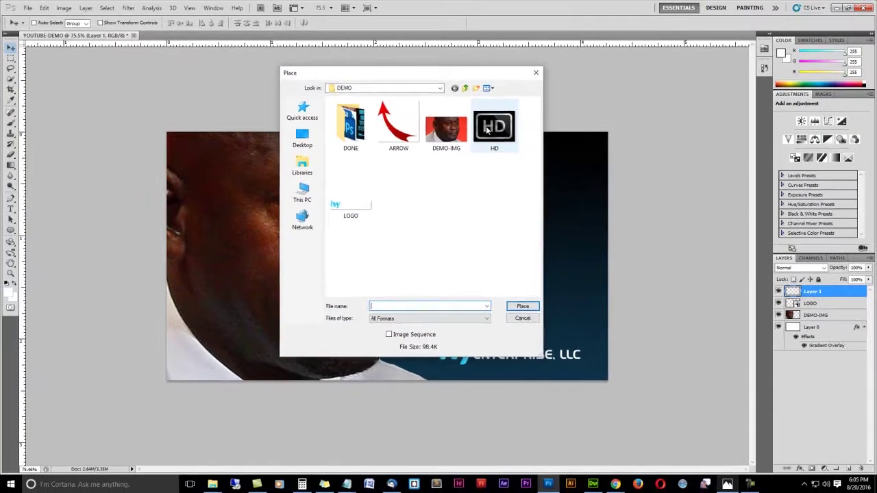
{"action": "key", "text": "Escape"}
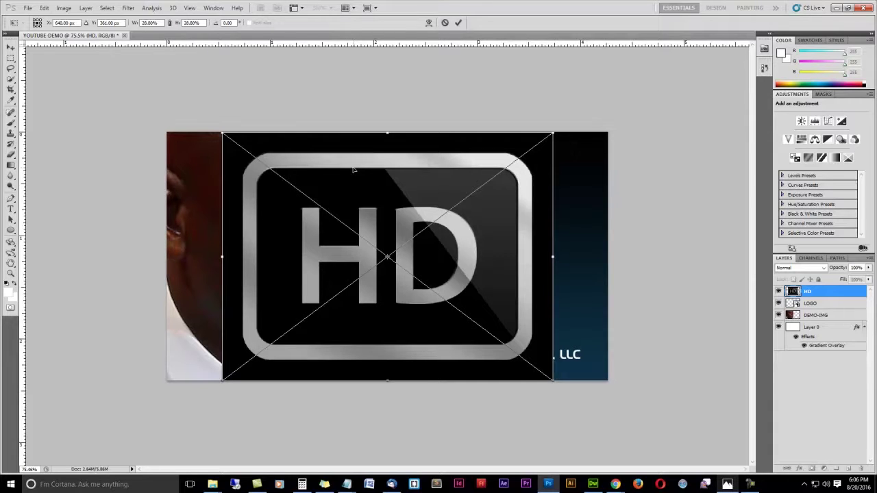
{"action": "key", "text": "Return"}
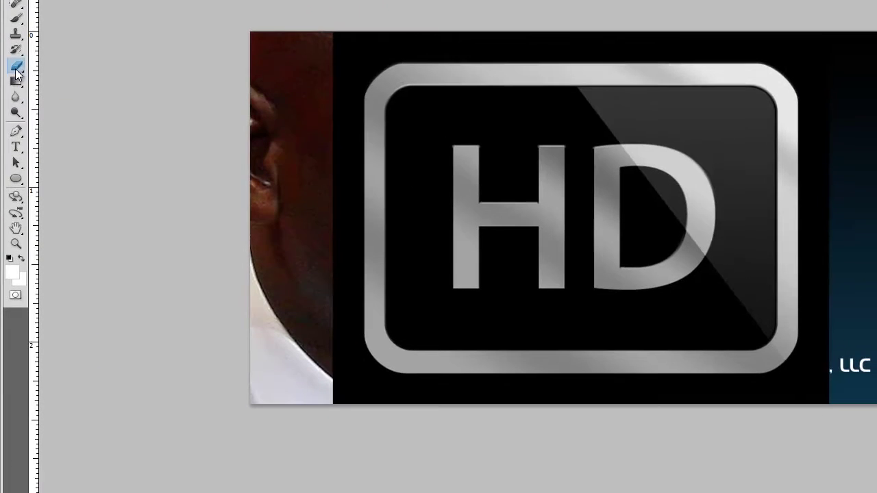
Step: Switch from the standard eraser to the Magic Eraser Tool for the HD image's black background
{"action": "right_click", "coordinate": [17, 206]}
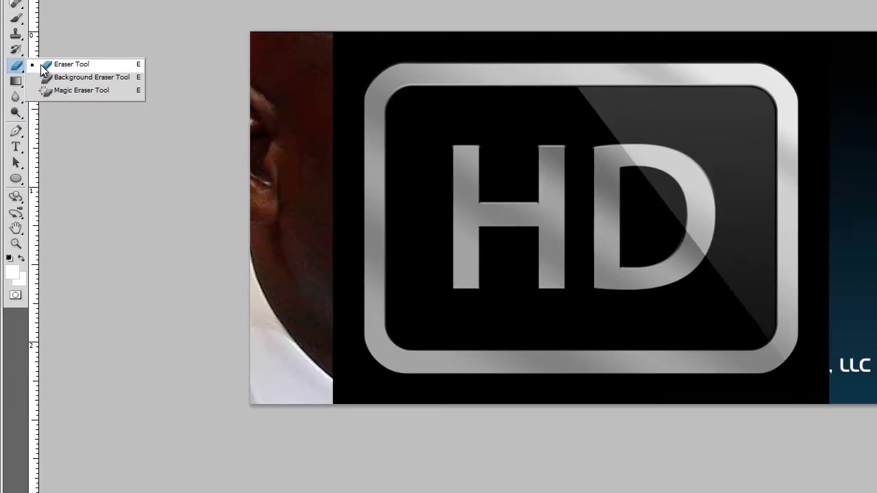
{"action": "left_click", "coordinate": [94, 92]}
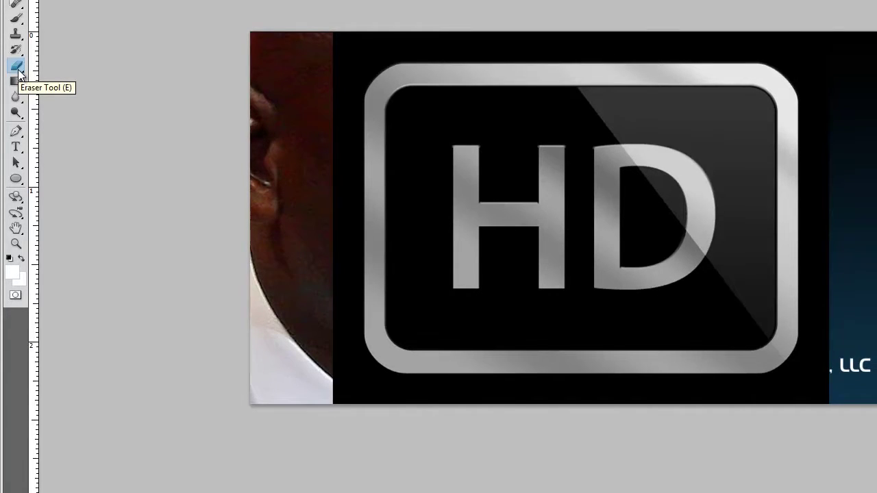
{"action": "left_click", "coordinate": [19, 72]}
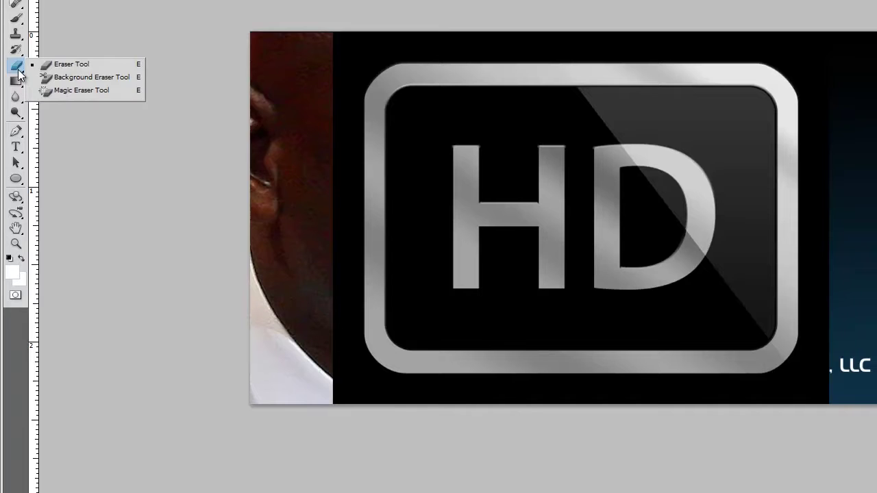
{"action": "left_click", "coordinate": [72, 95]}
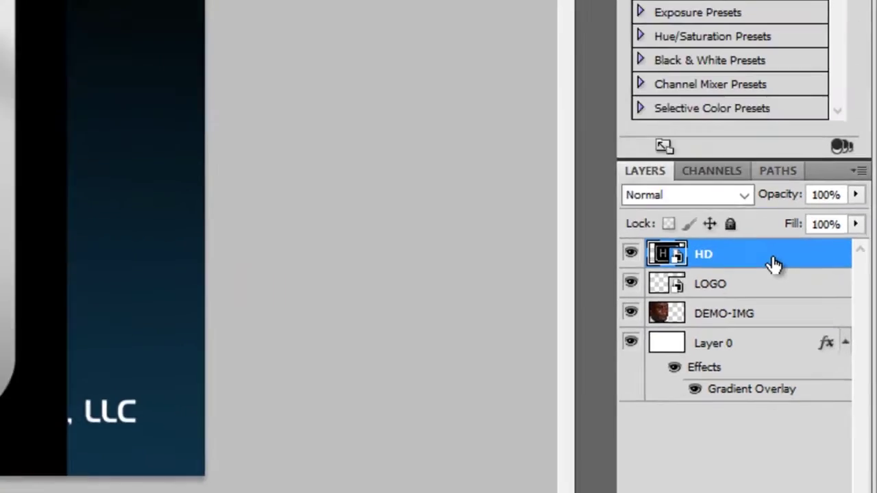
Step: Rasterize the HD layer and erase the black background around the badge with the Magic Eraser Tool
{"action": "right_click", "coordinate": [753, 165]}
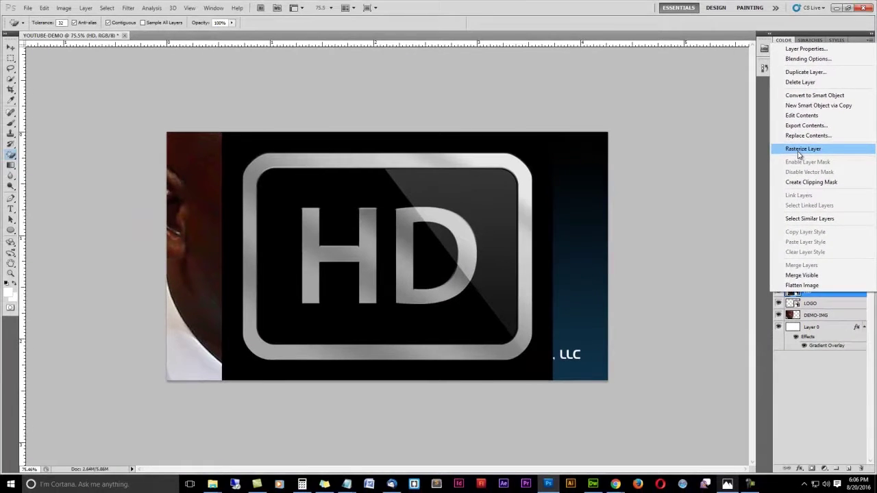
{"action": "left_click", "coordinate": [798, 151]}
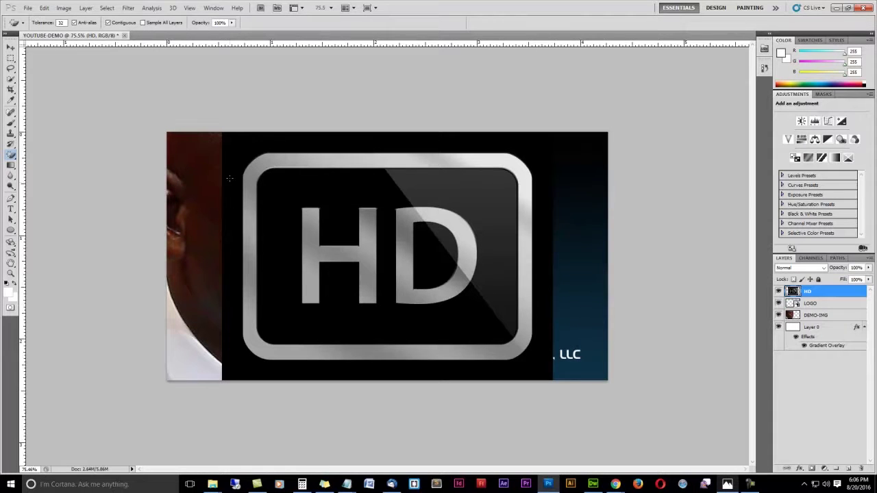
{"action": "left_click", "coordinate": [235, 149]}
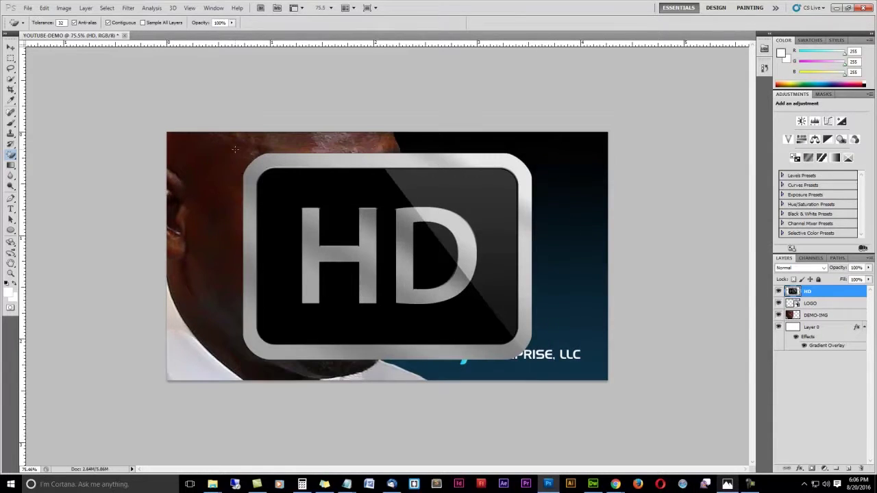
Step: Scale the HD badge down proportionally to about 18% with Free Transform, anchored at its lower-right corner
{"action": "left_click", "coordinate": [10, 47]}
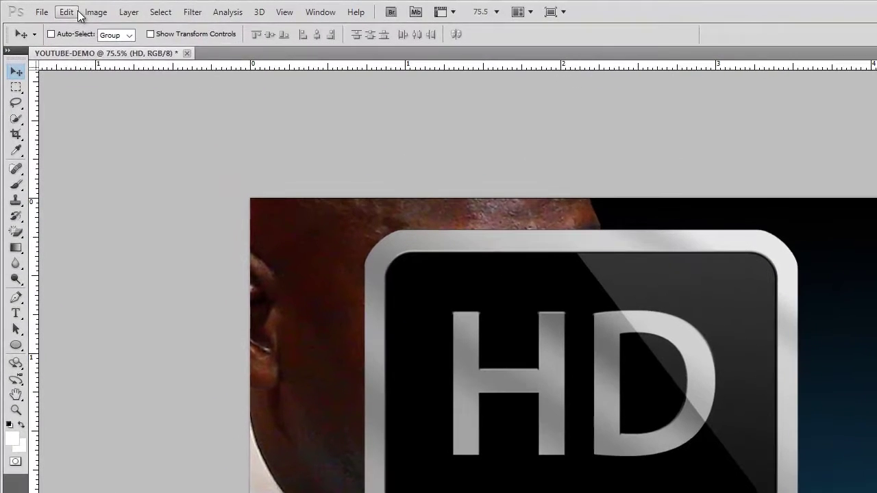
{"action": "left_click", "coordinate": [76, 13]}
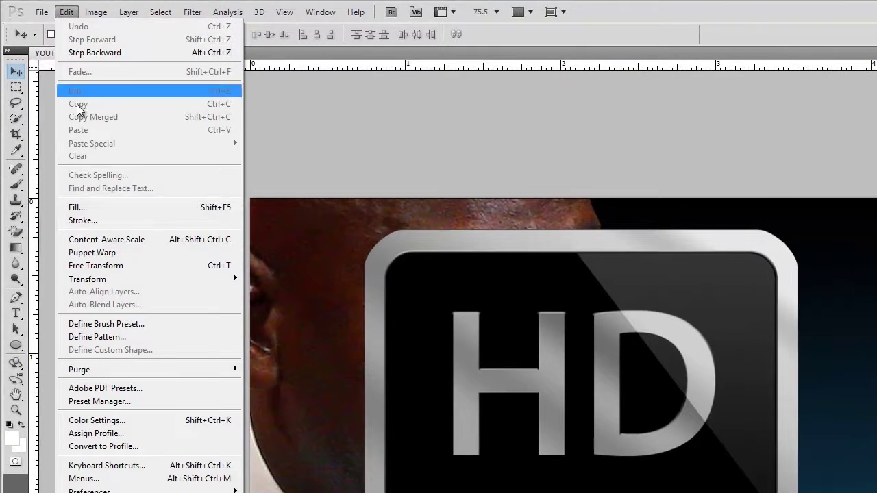
{"action": "left_click", "coordinate": [96, 267]}
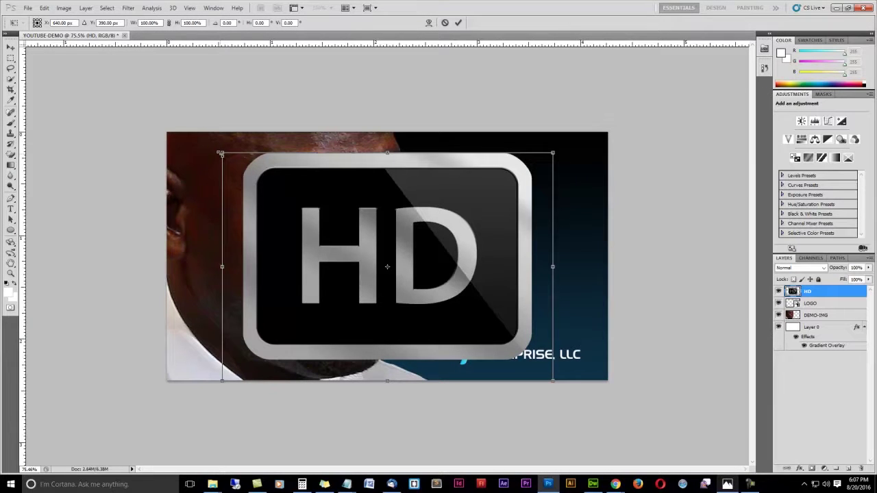
{"action": "left_click_drag", "start_coordinate": [221, 153], "coordinate": [451, 326]}
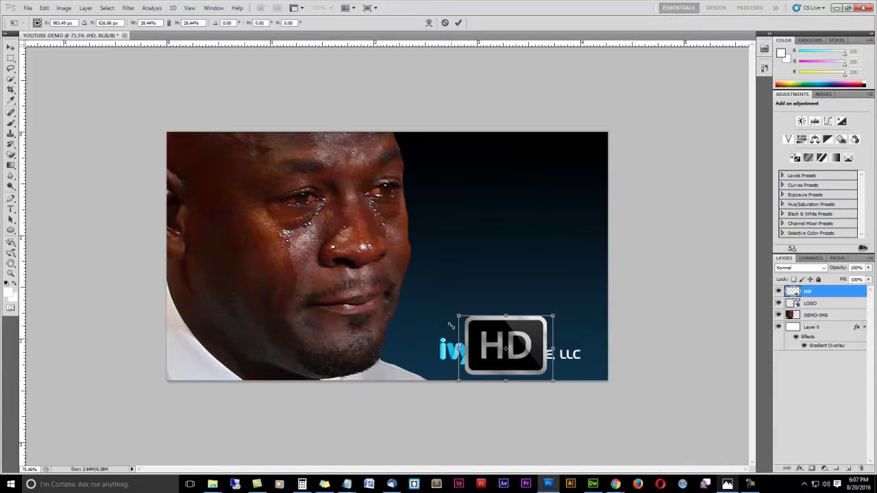
{"action": "left_click_drag", "start_coordinate": [451, 326], "coordinate": [483, 336]}
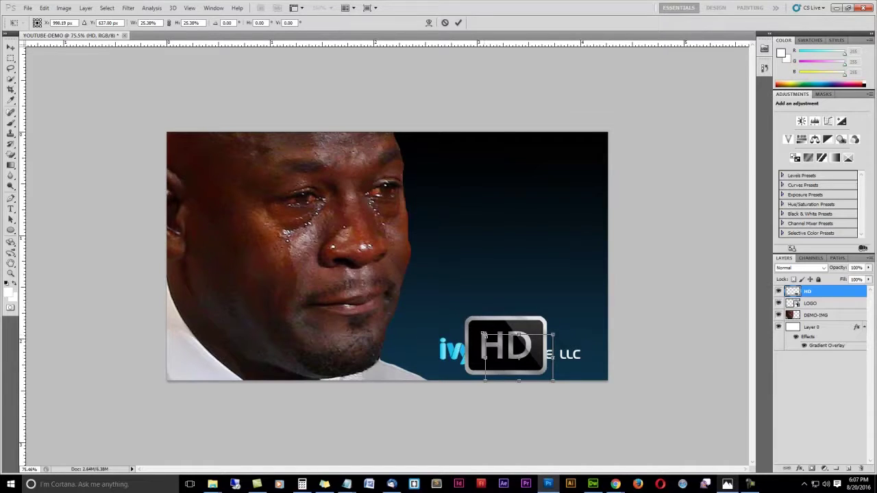
{"action": "left_click_drag", "start_coordinate": [485, 335], "coordinate": [497, 341]}
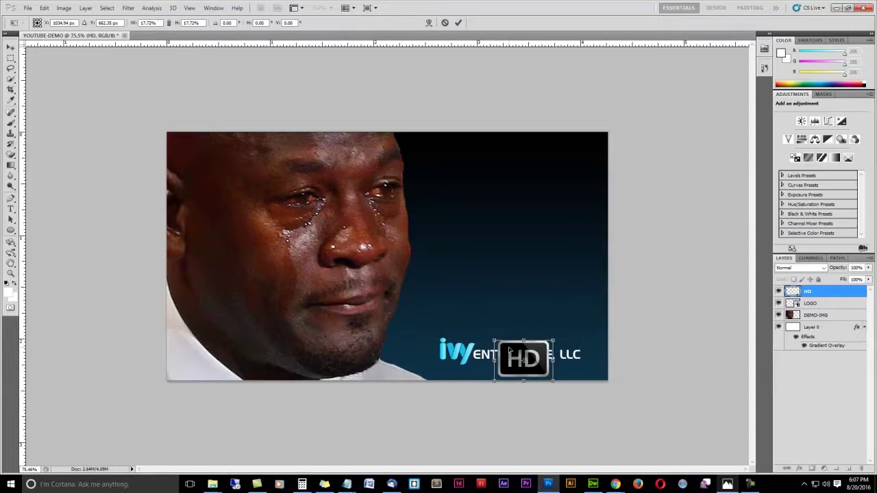
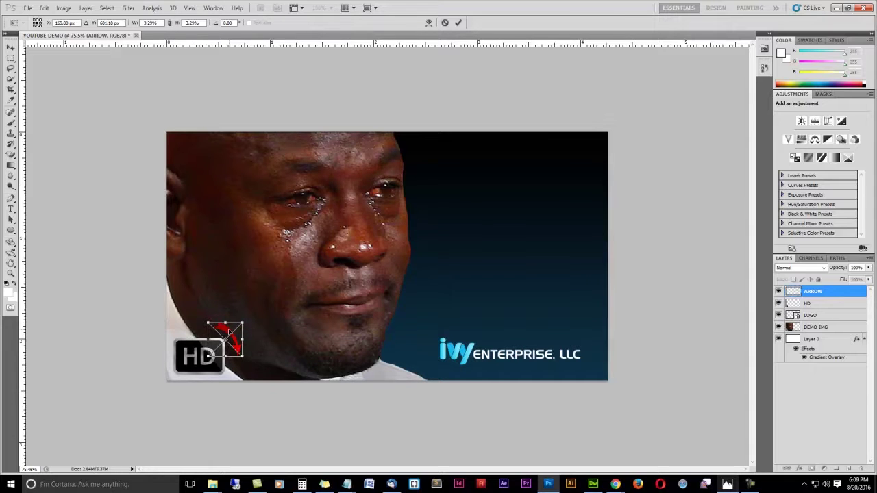
Step: Nudge the red arrow slightly up and left beside the HD badge and rotate it about 6° counter-clockwise
{"action": "key", "text": "Return"}
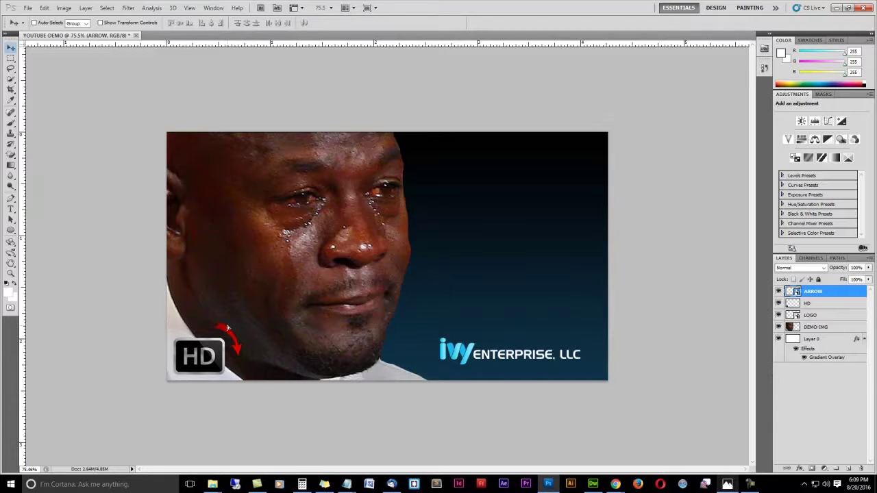
{"action": "left_click_drag", "start_coordinate": [254, 347], "coordinate": [249, 342]}
{"action": "key", "text": "ctrl+t"}
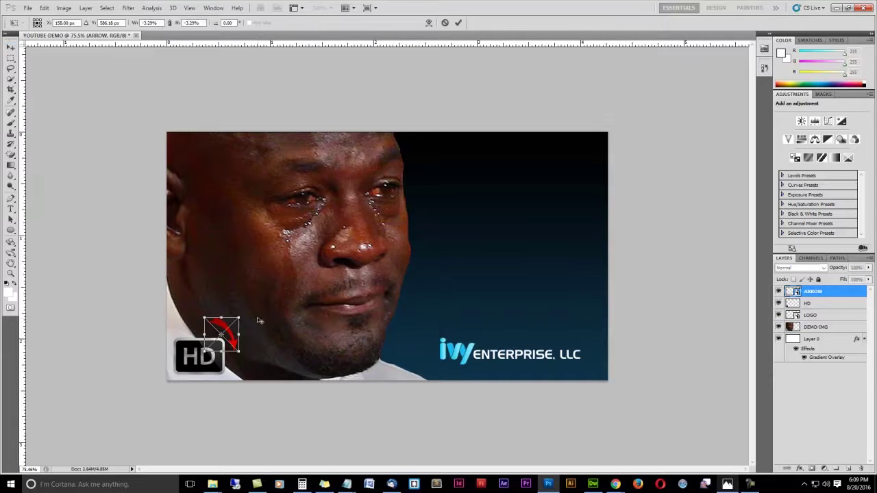
{"action": "left_click_drag", "start_coordinate": [245, 316], "coordinate": [245, 309]}
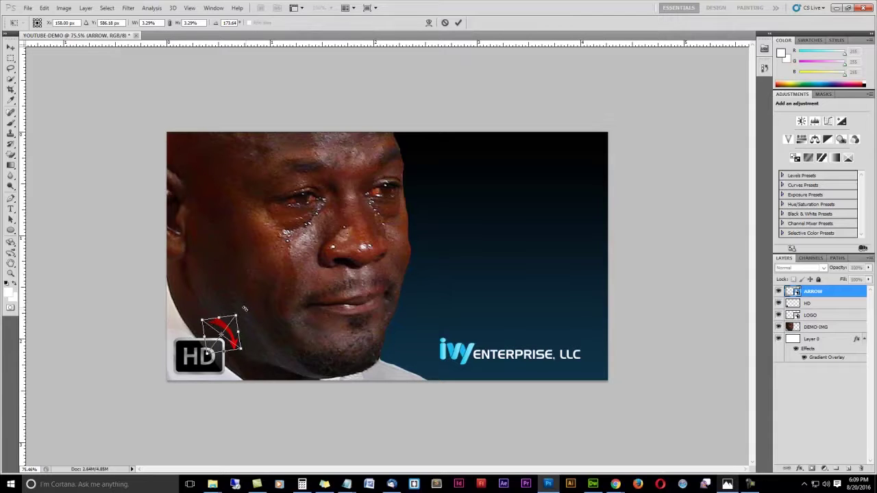
{"action": "key", "text": "Return"}
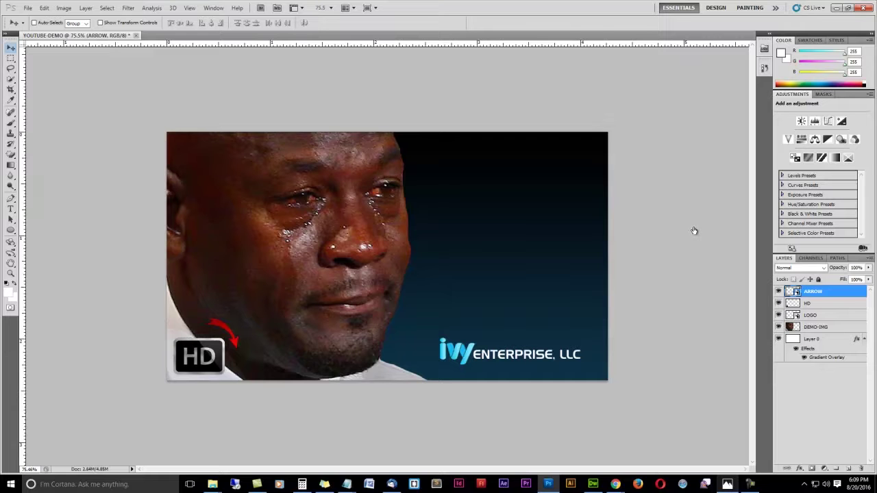
Step: Recolor the ARROW layer with a Color Overlay of #19baec sampled from the logo's blue letters, and nudge the arrow slightly down and right
{"action": "double_click", "coordinate": [833, 297]}
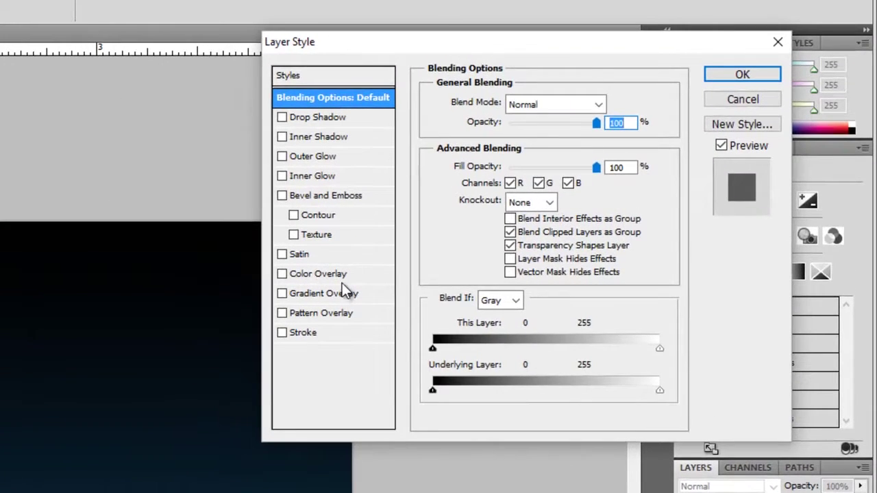
{"action": "left_click", "coordinate": [332, 275]}
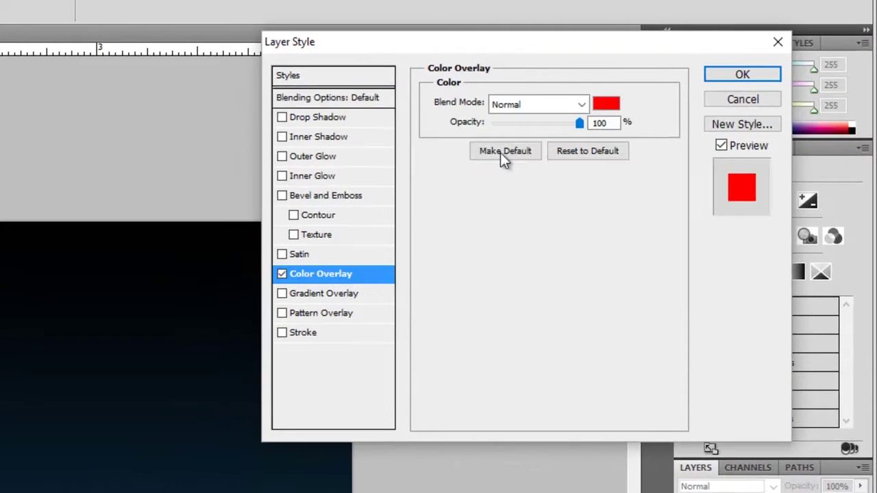
{"action": "left_click", "coordinate": [607, 104]}
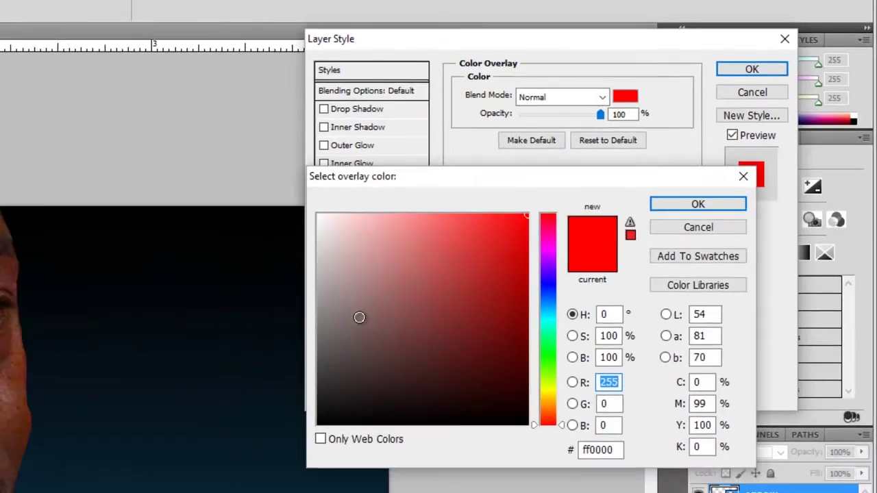
{"action": "left_click", "coordinate": [408, 394]}
{"action": "mouse_move", "coordinate": [596, 207]}
{"action": "left_mouse_down"}
{"action": "mouse_move", "coordinate": [599, 190]}
{"action": "mouse_move", "coordinate": [540, 180]}
{"action": "left_mouse_up"}
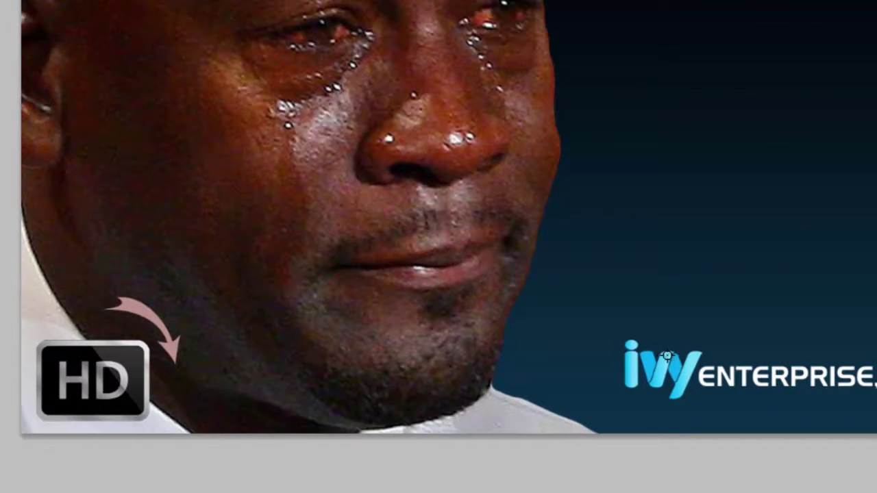
{"action": "left_click", "coordinate": [668, 355]}
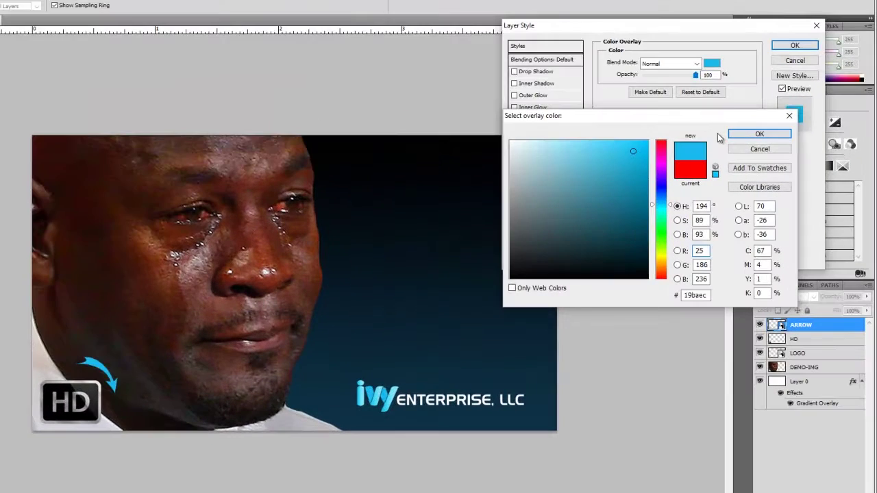
{"action": "left_click", "coordinate": [758, 134]}
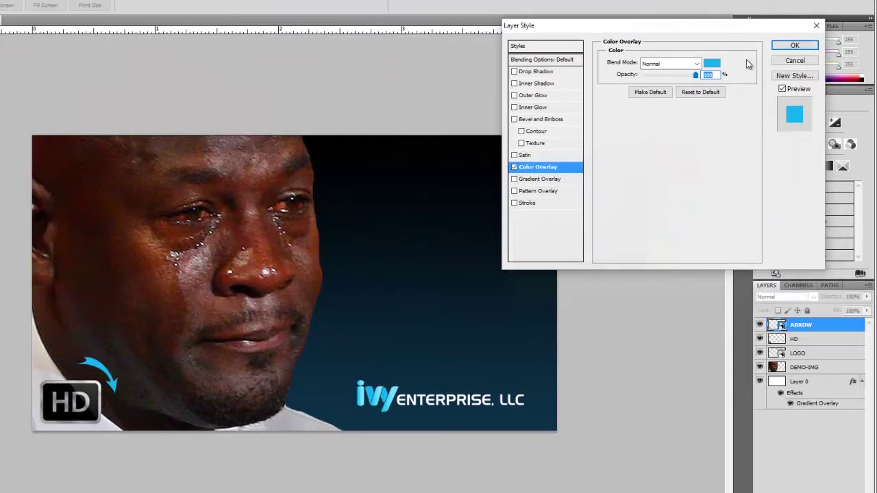
{"action": "left_click", "coordinate": [784, 47]}
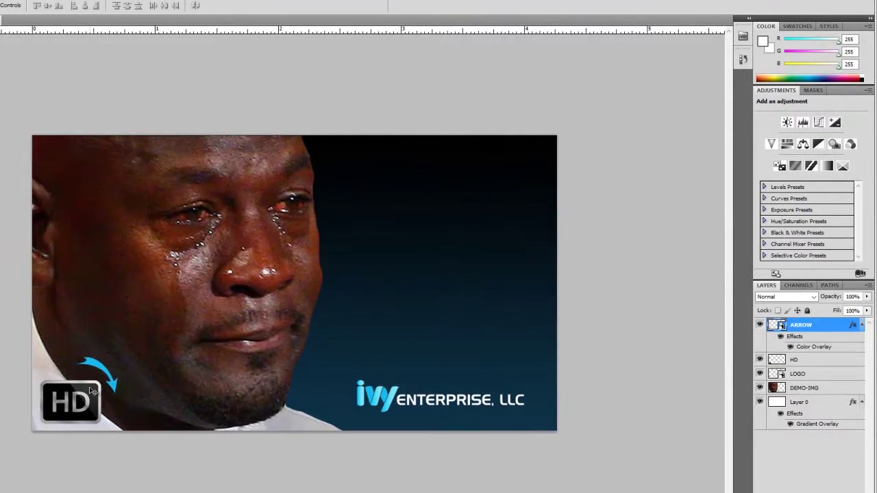
{"action": "left_click_drag", "start_coordinate": [107, 381], "coordinate": [110, 385]}
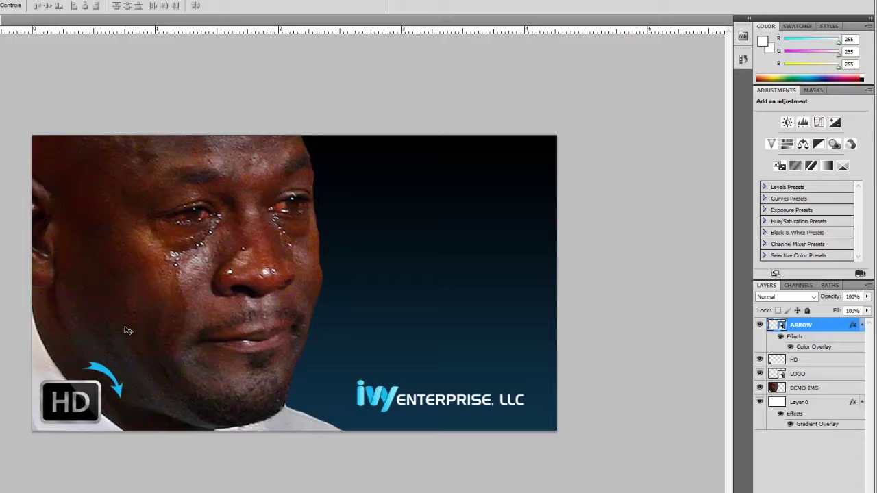
Step: Save the document as YOUTUBE-DEMO in Photoshop format in the DEMO folder, keeping its layers
{"action": "left_click", "coordinate": [180, 331]}
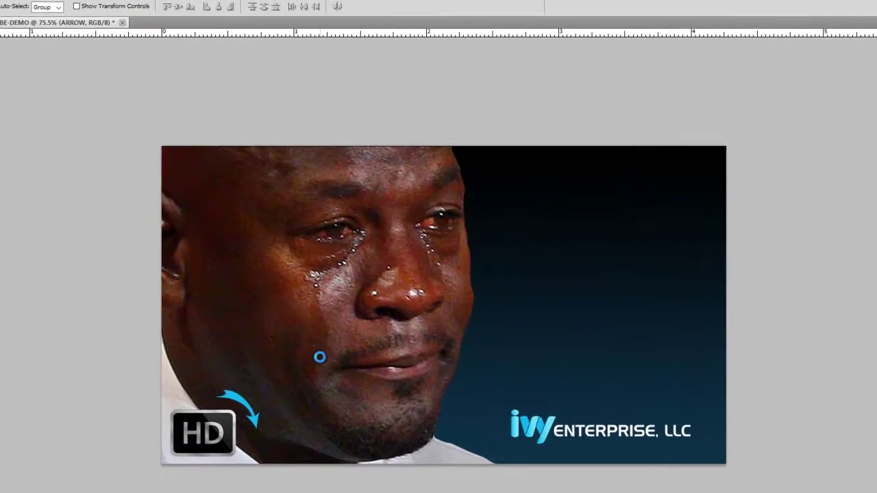
{"action": "key", "text": "ctrl+shift+s"}
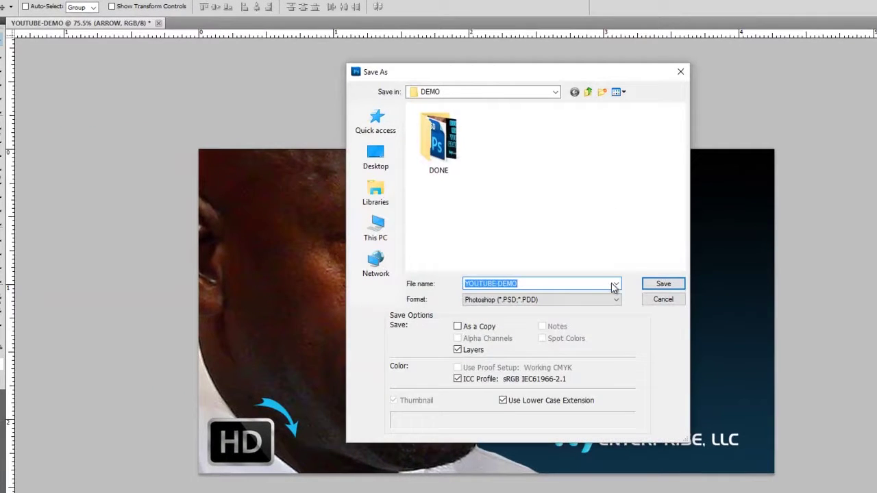
{"action": "left_click", "coordinate": [664, 277]}
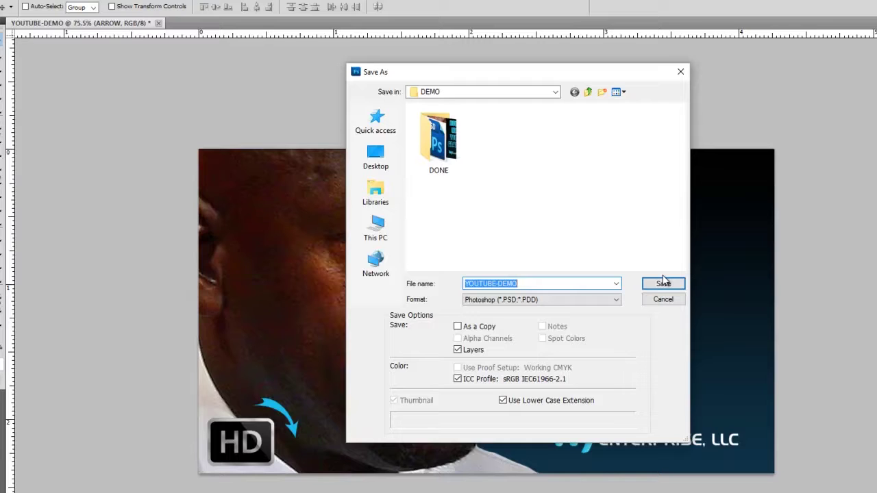
{"action": "left_click", "coordinate": [661, 285]}
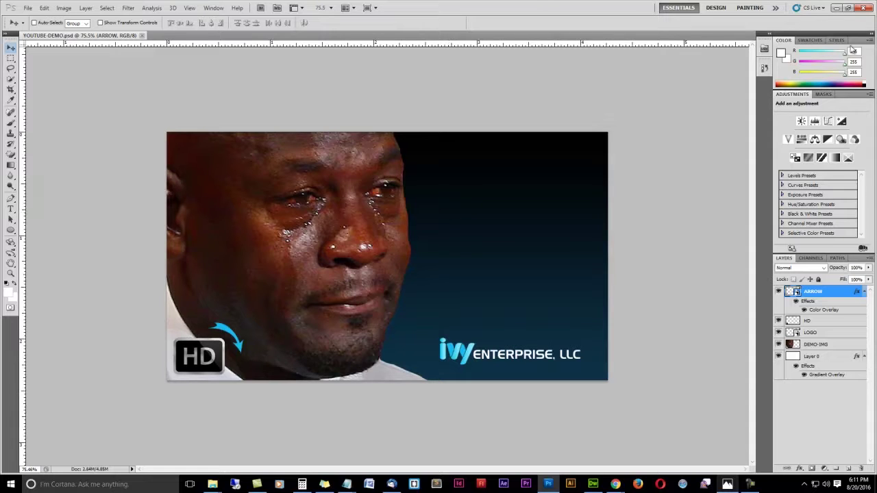
{"action": "key", "text": "alt+Tab"}
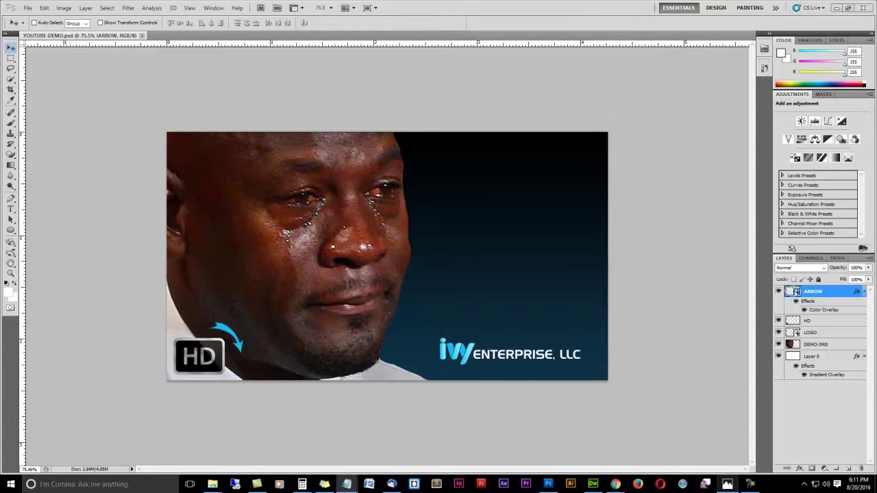
{"action": "left_click", "coordinate": [47, 169]}
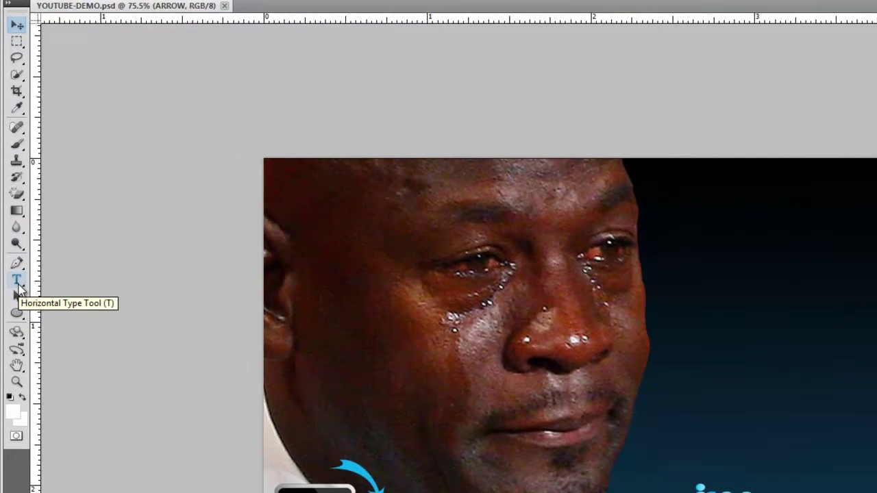
Step: Add the white text VIDEO TUTORIAL in Impact and position it beside the HD badge along the image's lower edge
{"action": "left_click", "coordinate": [18, 287]}
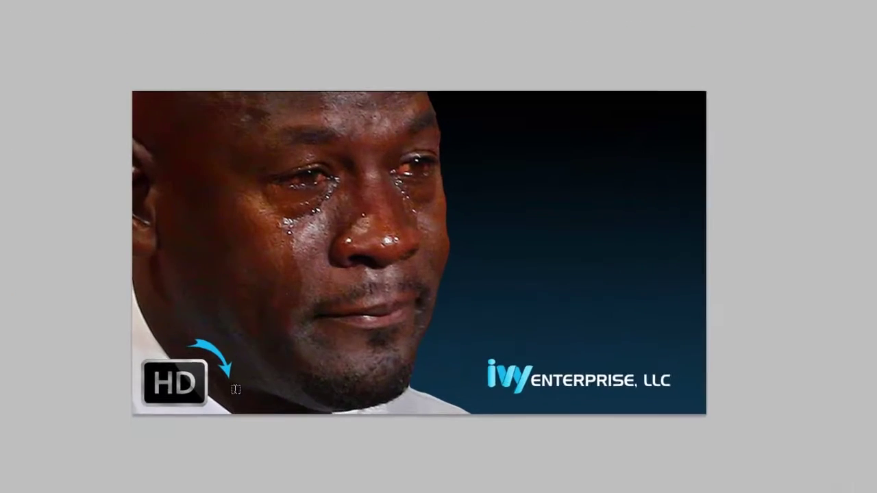
{"action": "left_click", "coordinate": [228, 410]}
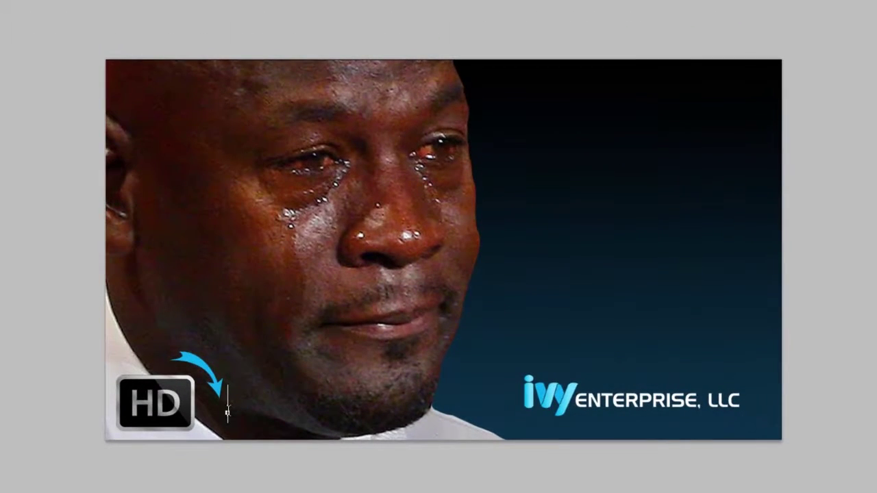
{"action": "type", "text": "TUTORIAL"}
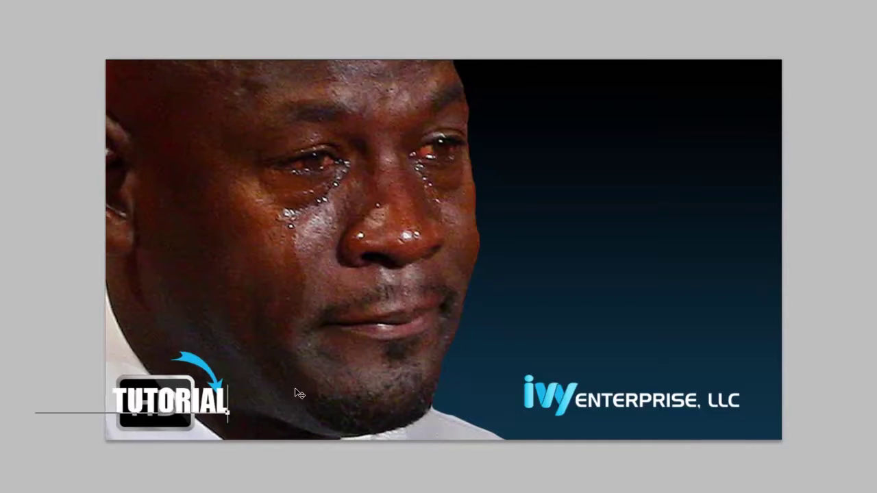
{"action": "key", "text": "ctrl+Return"}
{"action": "left_click_drag", "start_coordinate": [186, 401], "coordinate": [376, 405]}
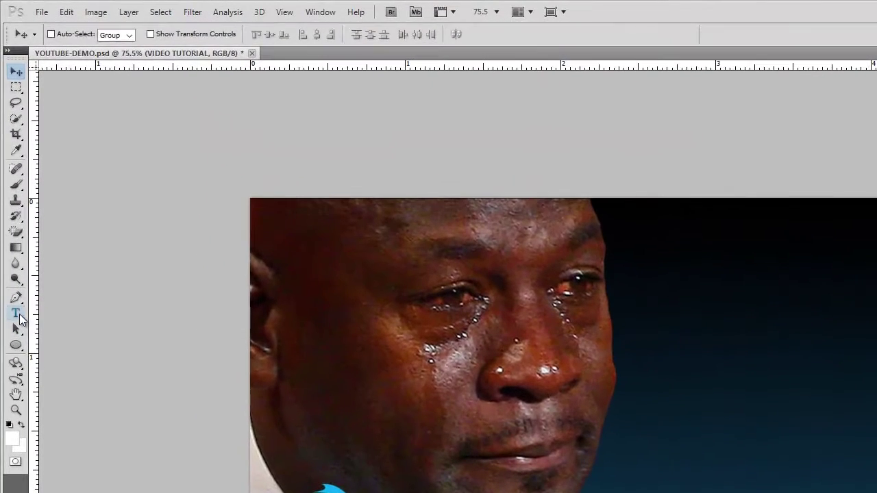
{"action": "left_click", "coordinate": [19, 316]}
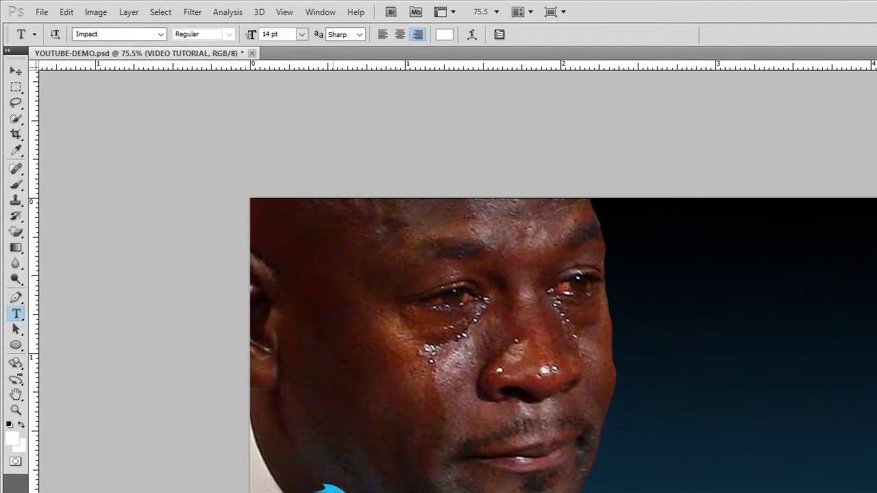
{"action": "left_click", "coordinate": [302, 34]}
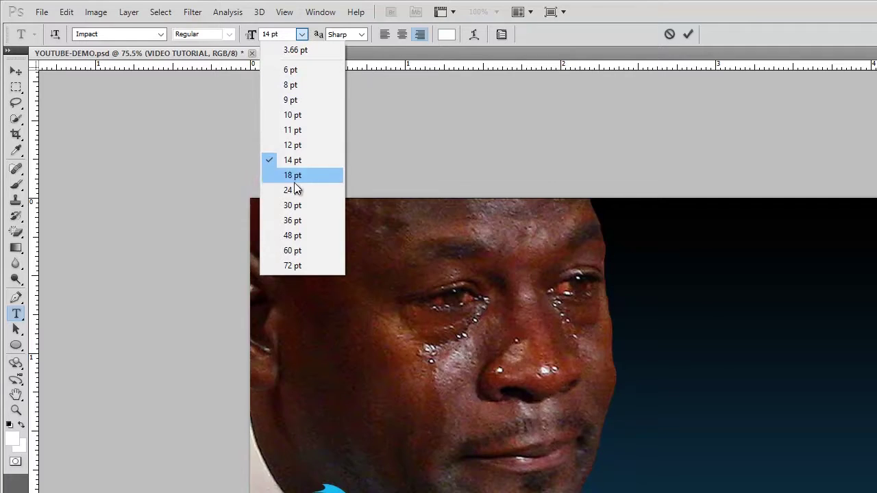
{"action": "left_click", "coordinate": [269, 33]}
{"action": "left_click_drag", "start_coordinate": [269, 32], "coordinate": [260, 34]}
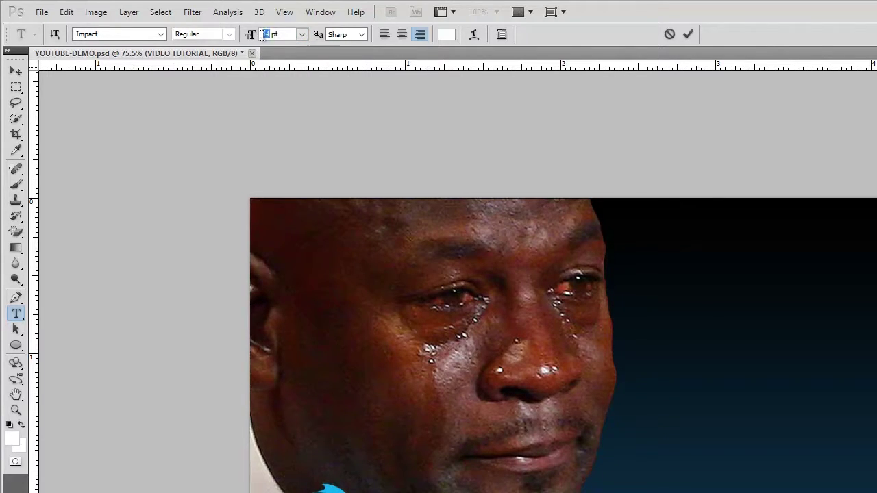
{"action": "left_click", "coordinate": [304, 37]}
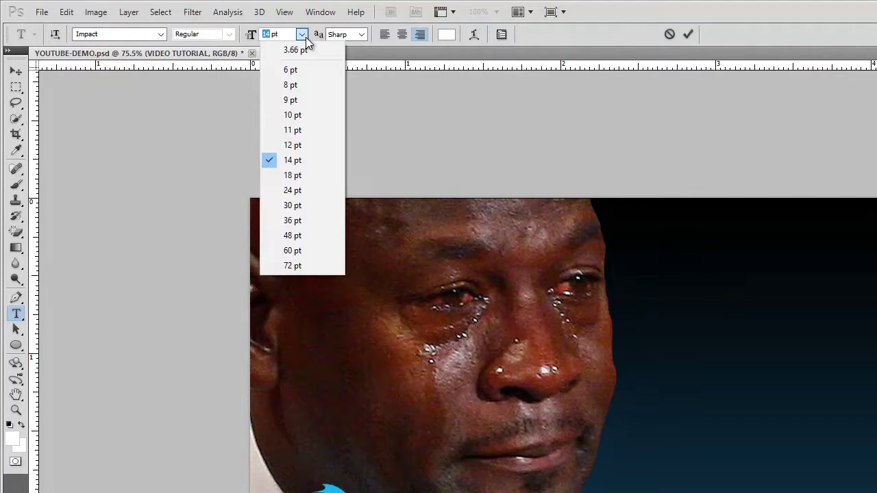
{"action": "left_click", "coordinate": [41, 70]}
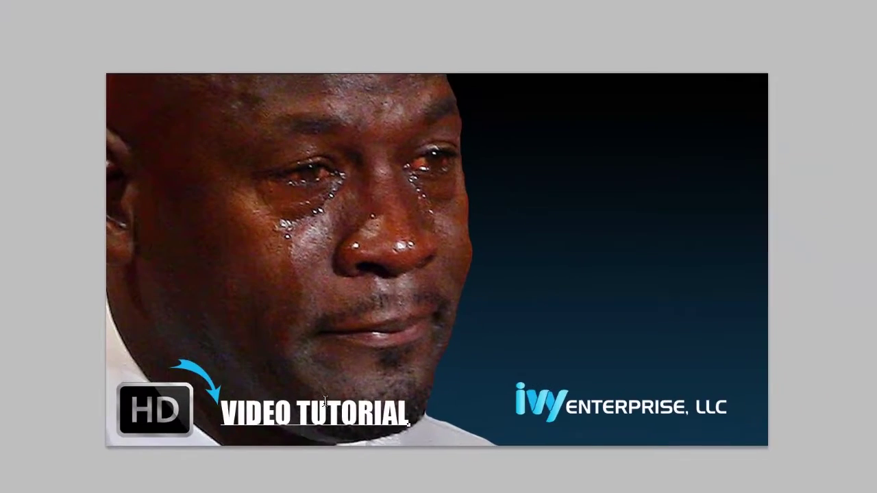
Step: Move the VIDEO TUTORIAL text left so that it sits close beside the HD badge
{"action": "left_click", "coordinate": [325, 403]}
{"action": "left_click", "coordinate": [23, 120]}
{"action": "left_click_drag", "start_coordinate": [279, 396], "coordinate": [258, 394]}
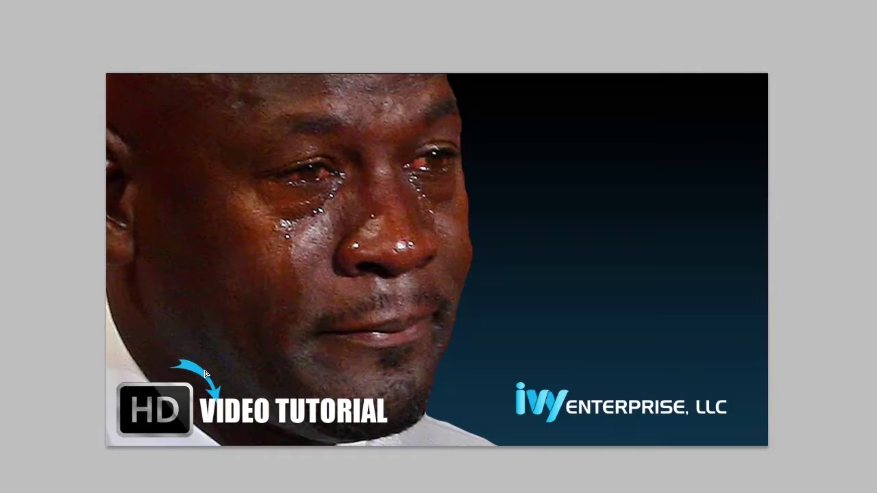
Step: Rotate the blue arrow counter-clockwise and place it above the HD badge, pointing at the start of VIDEO TUTORIAL
{"action": "left_click_drag", "start_coordinate": [192, 369], "coordinate": [210, 296]}
{"action": "key", "text": "ctrl+t"}
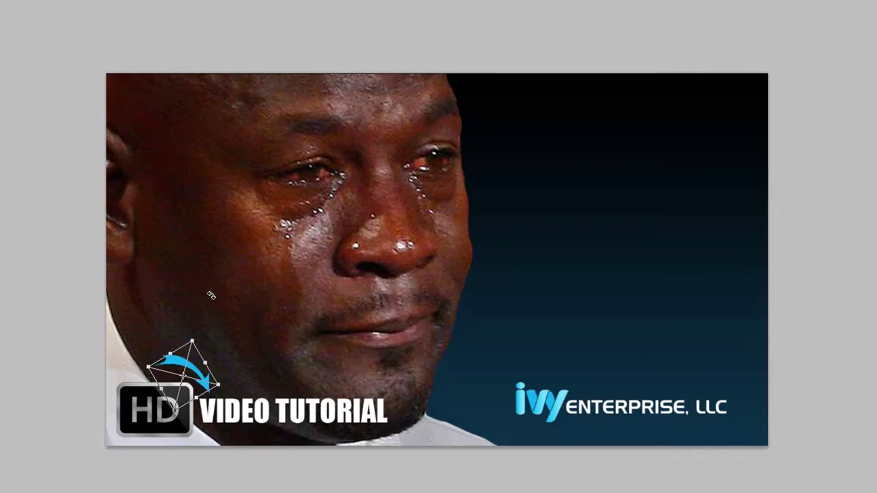
{"action": "key", "text": "Return"}
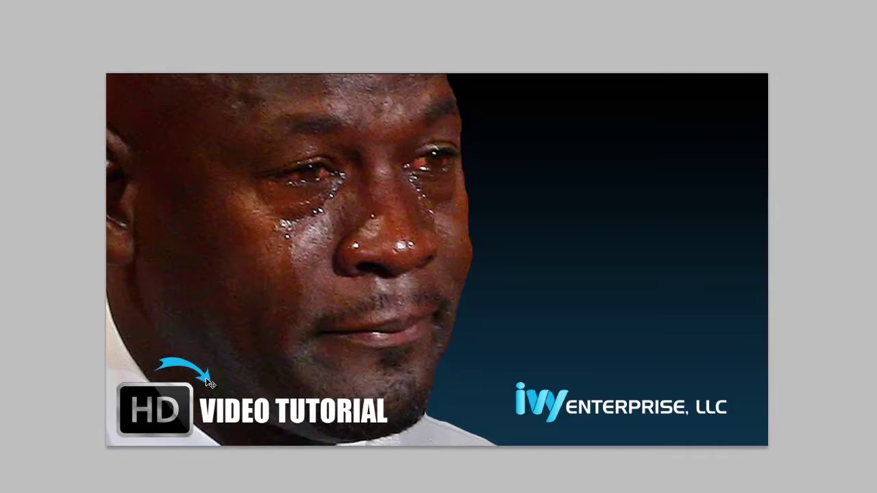
{"action": "left_click_drag", "start_coordinate": [208, 379], "coordinate": [217, 385]}
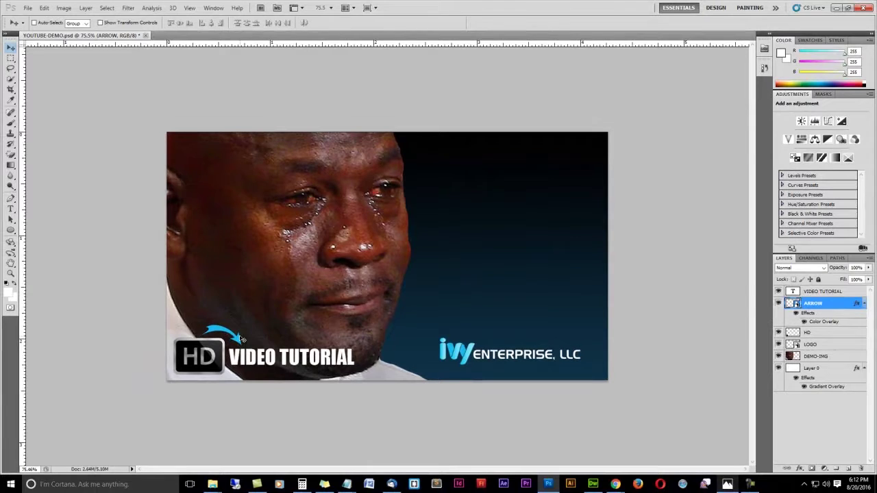
Step: Add a layer above VIDEO TUTORIAL with the right-aligned 14 pt Impact text HOW DO I MAKE A YOUTUBE GRAPHIC? near the image's upper edge
{"action": "left_click", "coordinate": [830, 294]}
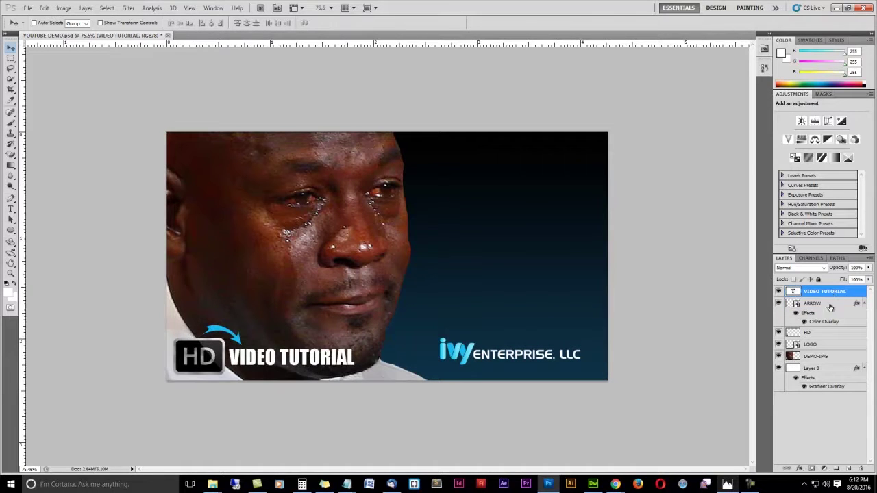
{"action": "left_click", "coordinate": [846, 469]}
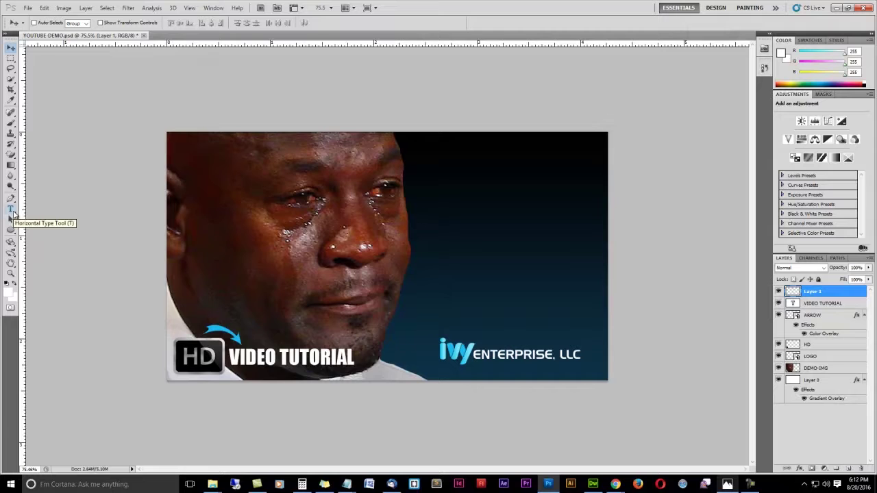
{"action": "left_click", "coordinate": [11, 209]}
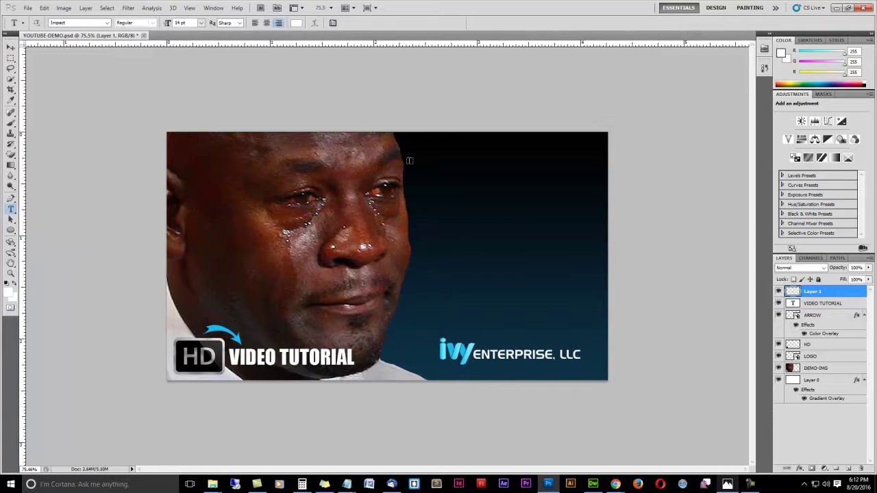
{"action": "left_click", "coordinate": [425, 154]}
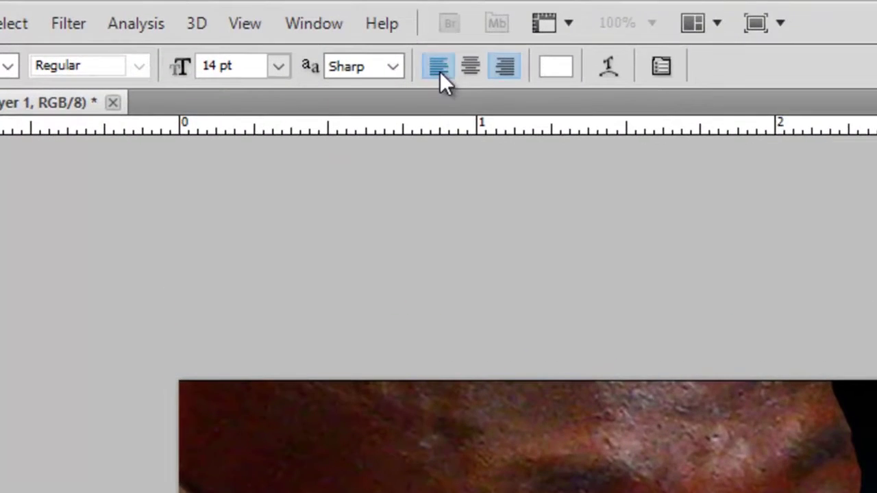
{"action": "left_click", "coordinate": [282, 31]}
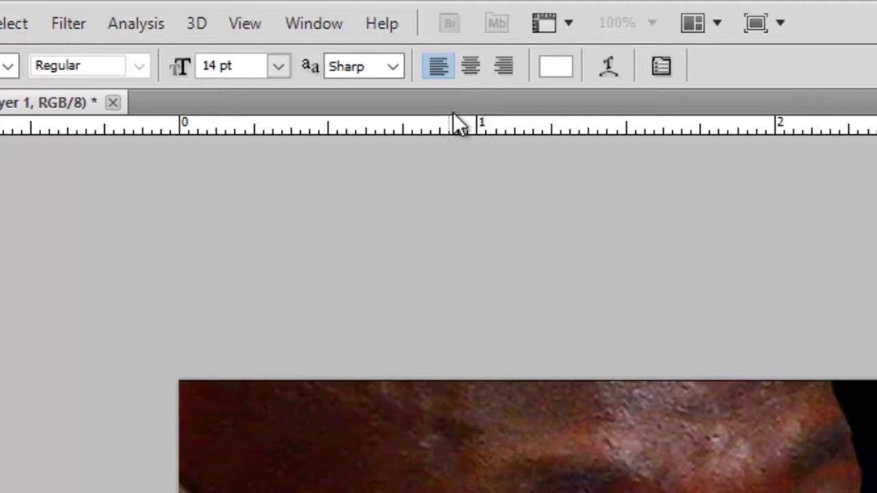
{"action": "left_click", "coordinate": [468, 75]}
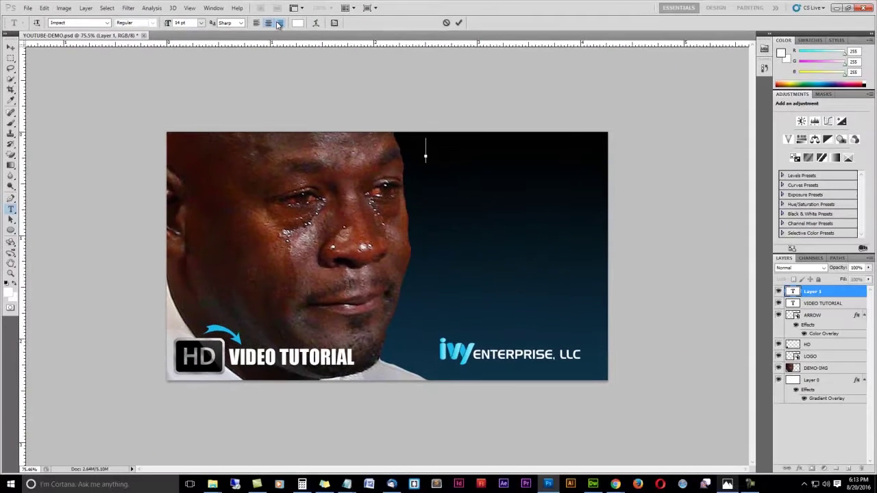
{"action": "left_click", "coordinate": [278, 23]}
{"action": "type", "text": "HOW DO I MAKE A YOUTUBE GRAPHIC?"}
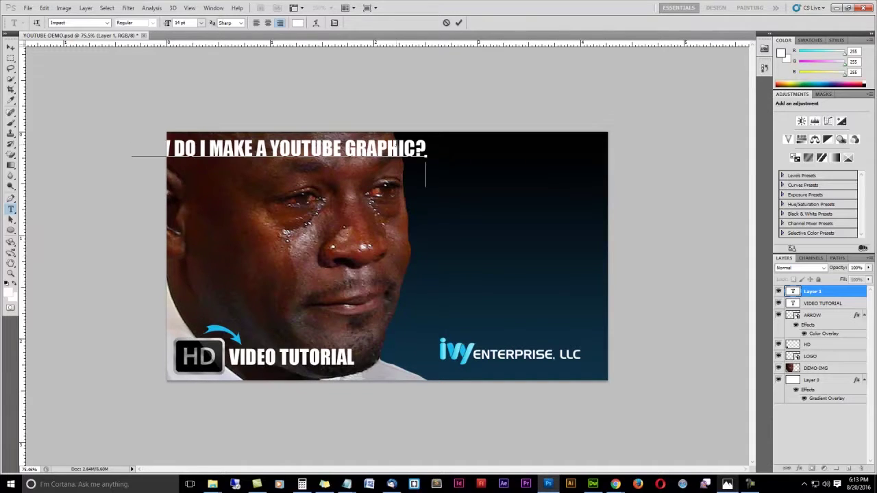
{"action": "left_click", "coordinate": [11, 46]}
Step: Scale the title text to about 153% and move it toward the image's upper-right corner
{"action": "key", "text": "ctrl+t"}
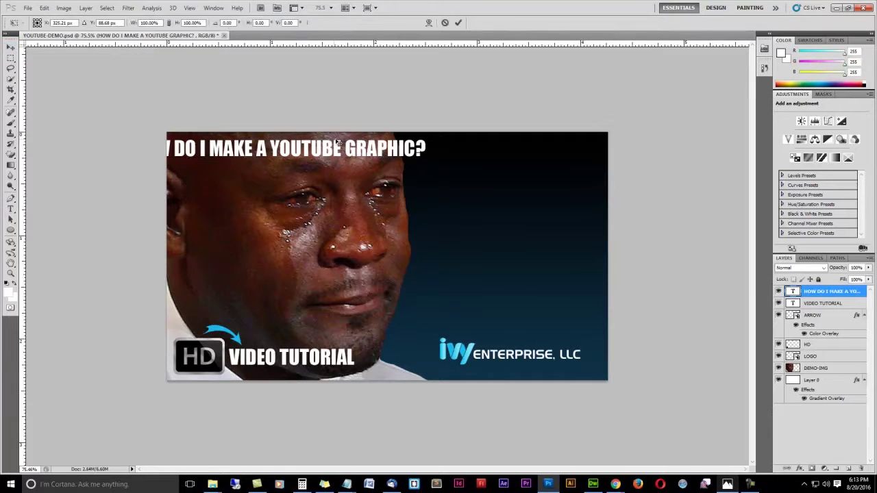
{"action": "left_click_drag", "start_coordinate": [425, 187], "coordinate": [512, 223]}
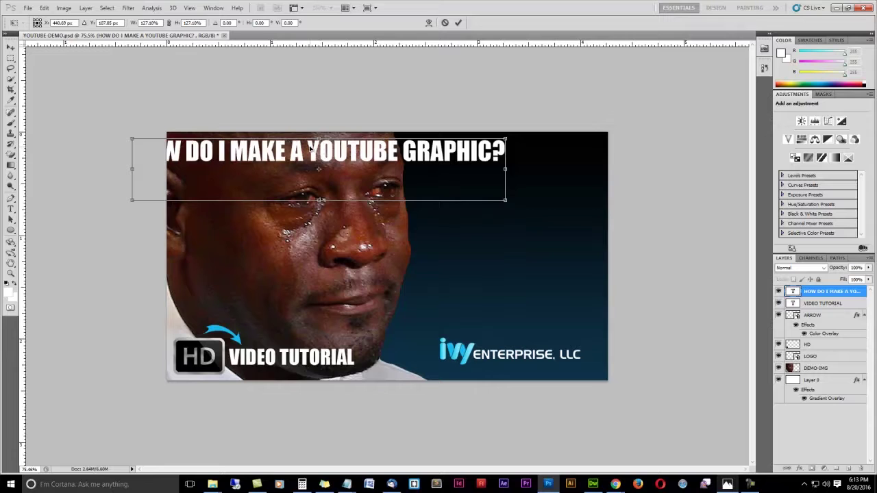
{"action": "left_click_drag", "start_coordinate": [312, 145], "coordinate": [539, 150]}
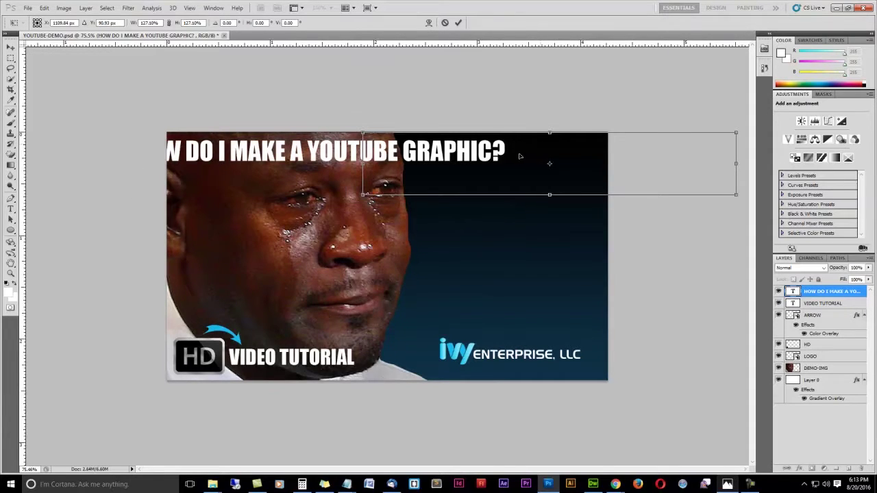
{"action": "left_click_drag", "start_coordinate": [364, 196], "coordinate": [289, 208]}
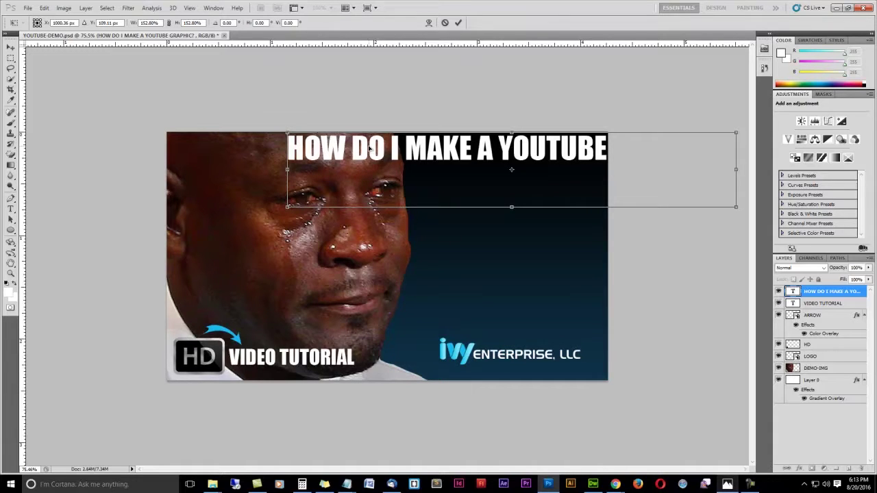
{"action": "double_click", "coordinate": [368, 147]}
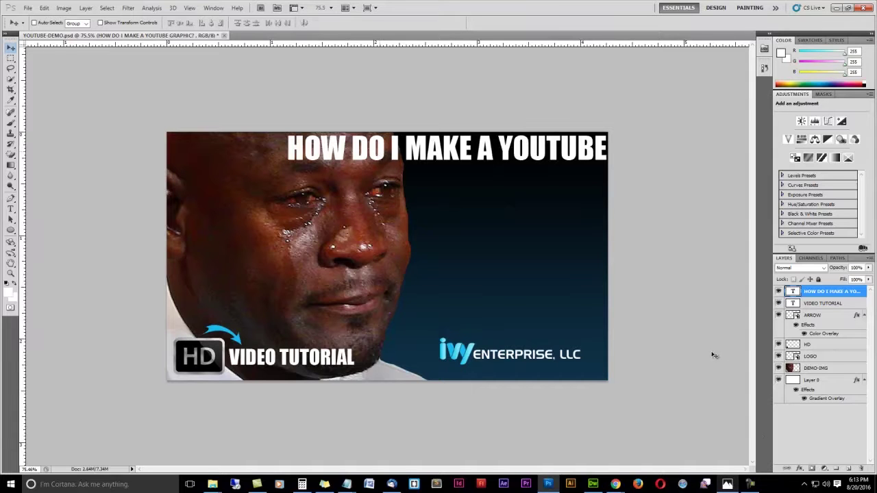
Step: Check the reference VIDEO-GRAPHICS.jpg in Photos, then back in Photoshop break the title after HOW DO I and shift it left into the image
{"action": "left_click", "coordinate": [727, 484]}
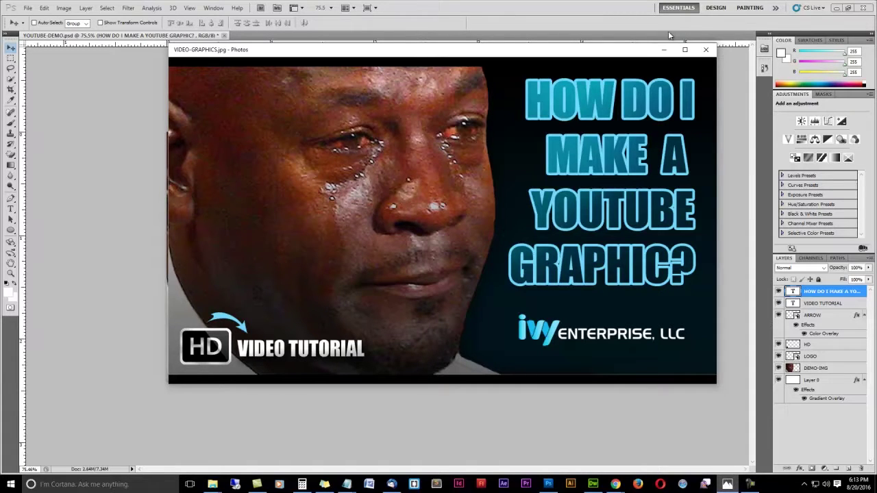
{"action": "left_click", "coordinate": [663, 50]}
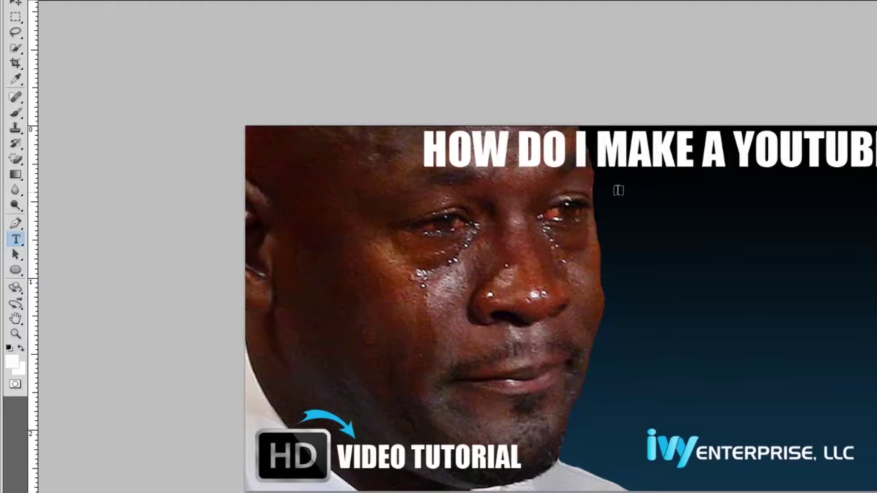
{"action": "left_click", "coordinate": [599, 152]}
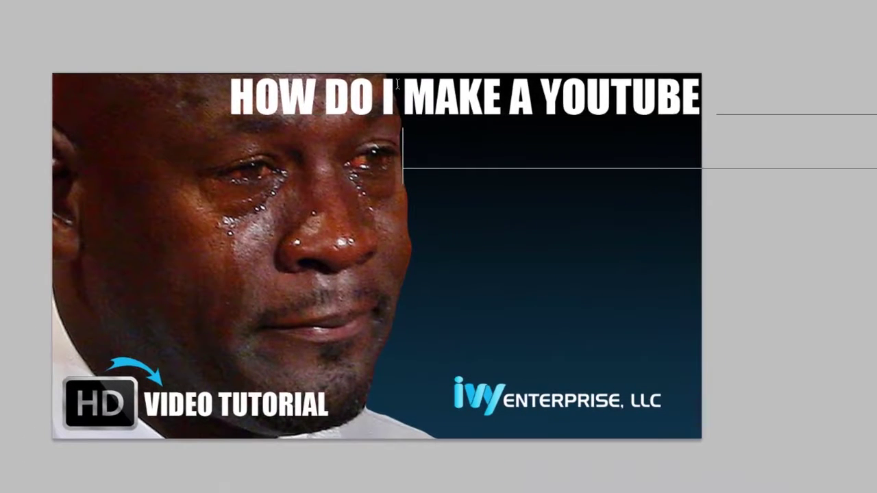
{"action": "key", "text": "Return"}
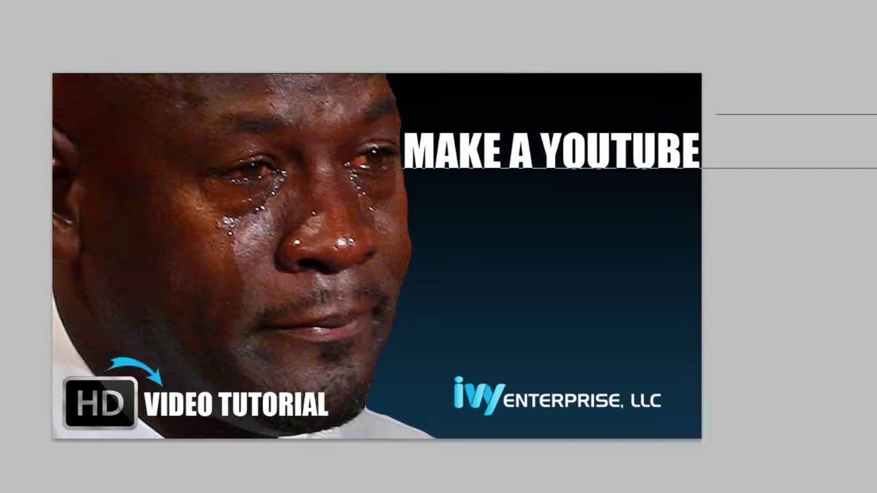
{"action": "key", "text": "ctrl+Return"}
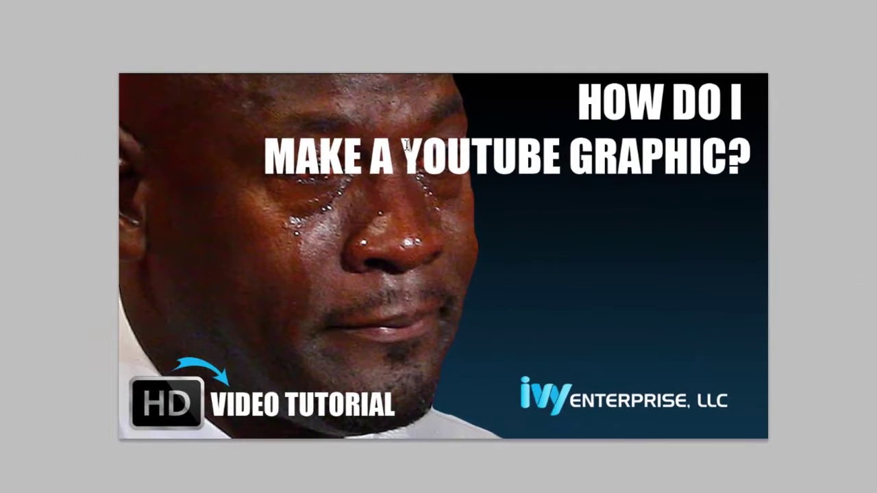
Step: Break the rest of the title before YOUTUBE and before GRAPHIC? so that it runs over four lines
{"action": "left_click", "coordinate": [403, 155]}
{"action": "key", "text": "Return"}
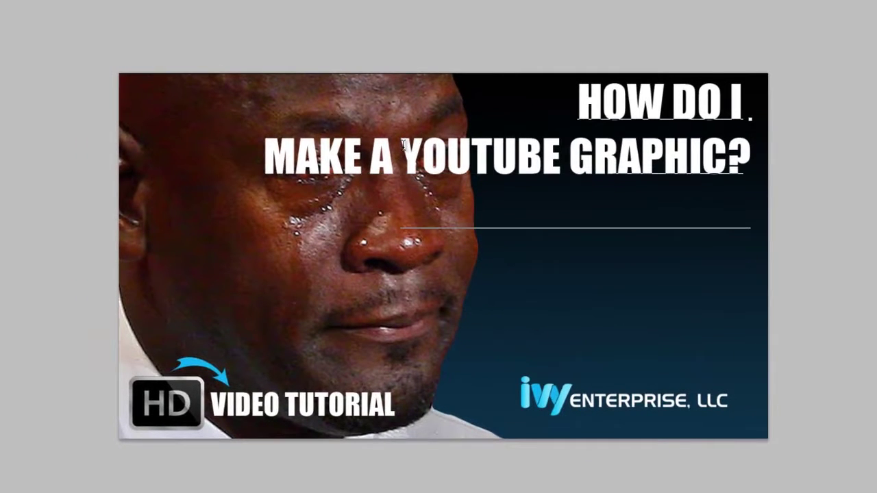
{"action": "left_click", "coordinate": [570, 204]}
{"action": "key", "text": "Return"}
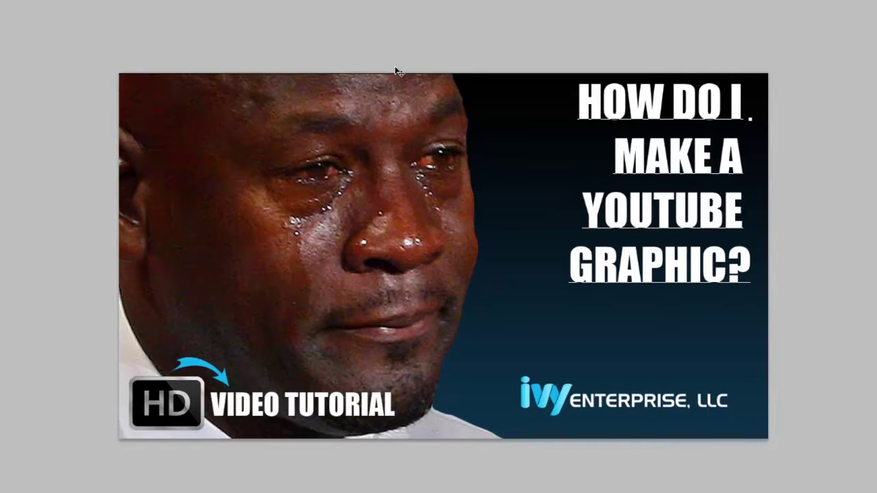
{"action": "key", "text": "ctrl+Return"}
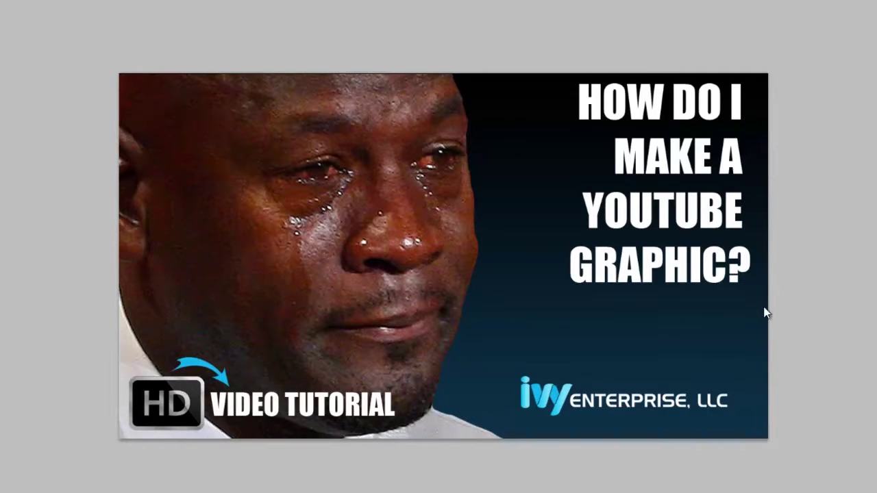
Step: Enlarge the four-line title to fill the dark area above the logo and nudge it slightly down and left
{"action": "key", "text": "ctrl+t"}
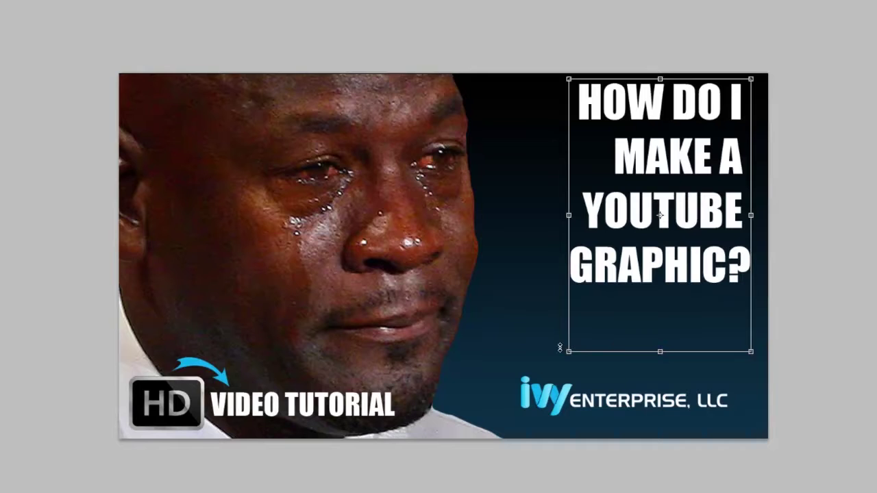
{"action": "left_click_drag", "start_coordinate": [569, 348], "coordinate": [474, 412]}
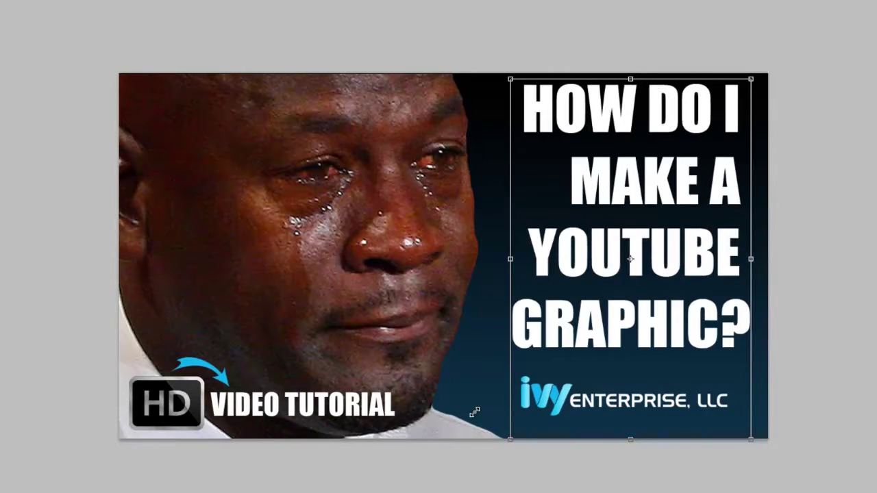
{"action": "key", "text": "Return"}
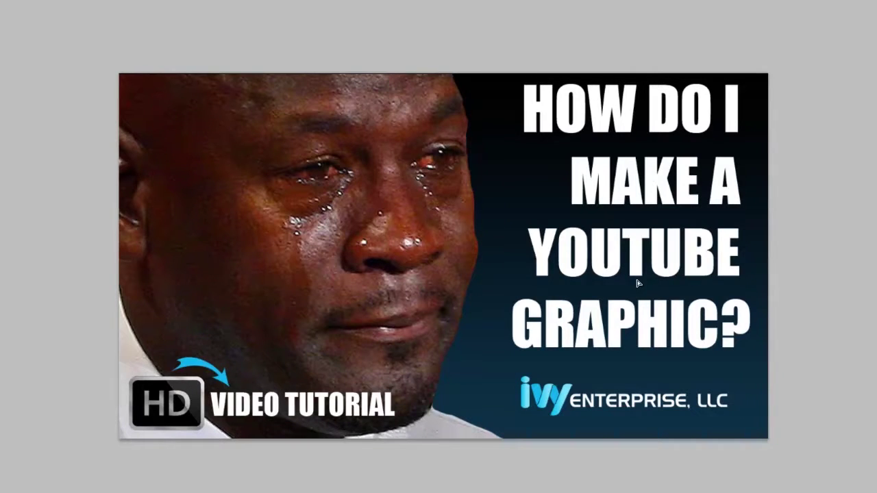
{"action": "left_click_drag", "start_coordinate": [644, 281], "coordinate": [648, 290]}
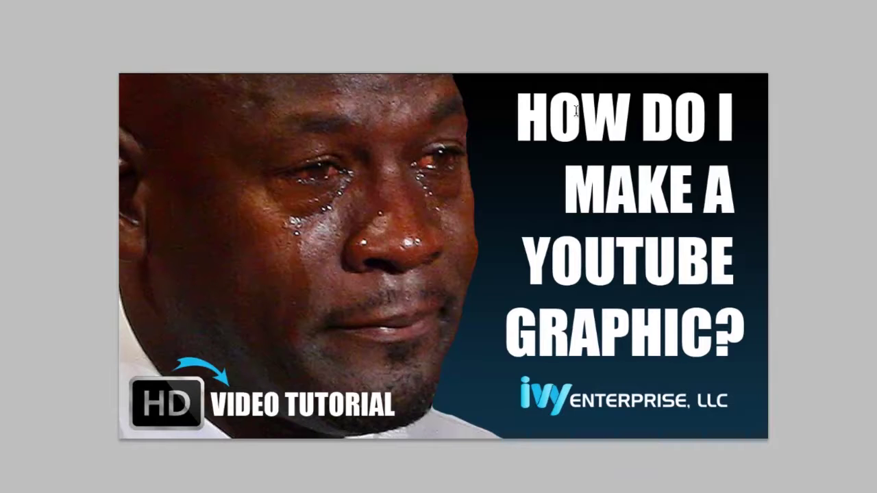
Step: Preview alternative fonts such as Letter Gothic Std and Lucida Console on the entire title, and return it to Impact
{"action": "left_click", "coordinate": [520, 97]}
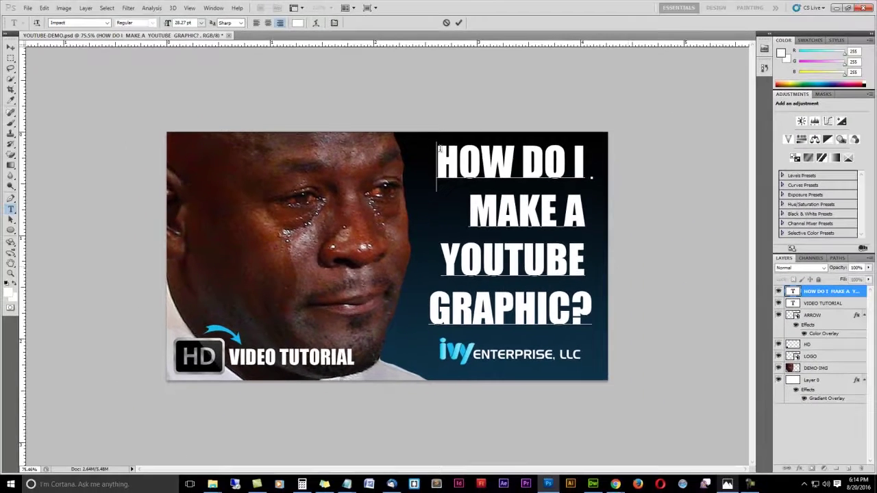
{"action": "key", "text": "ctrl+a"}
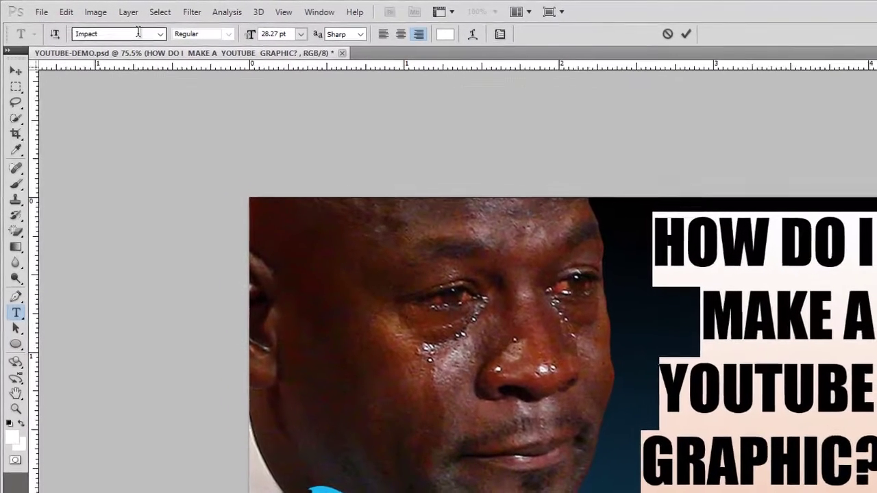
{"action": "left_click", "coordinate": [92, 21]}
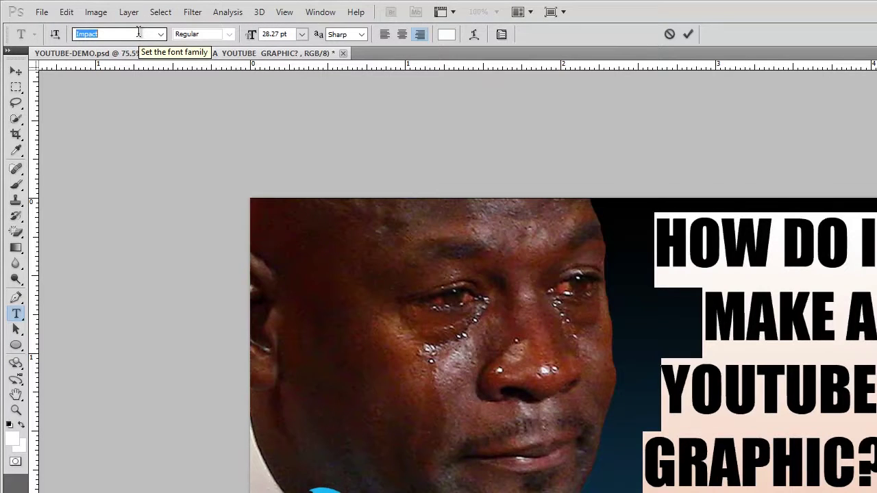
{"action": "key", "text": "Down"}
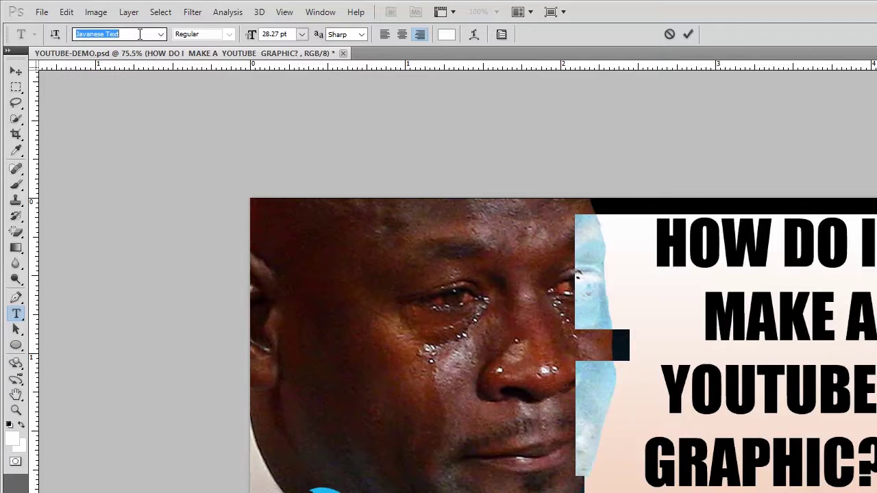
{"action": "key", "text": "Down"}
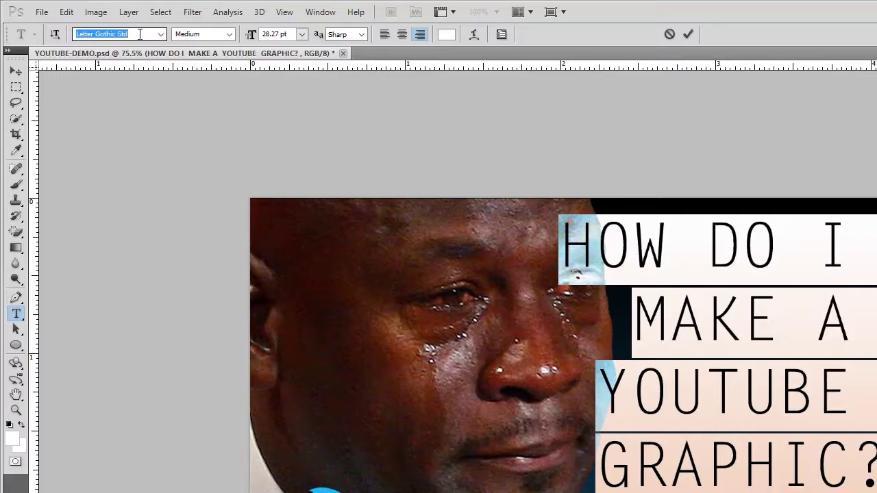
{"action": "key", "text": "Down"}
{"action": "key", "text": "Down"}
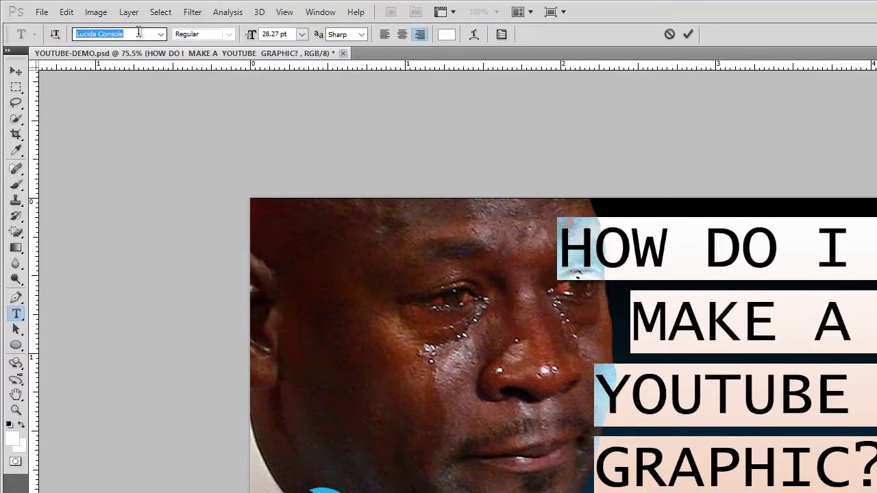
{"action": "type", "text": "Impact"}
{"action": "key", "text": "Return"}
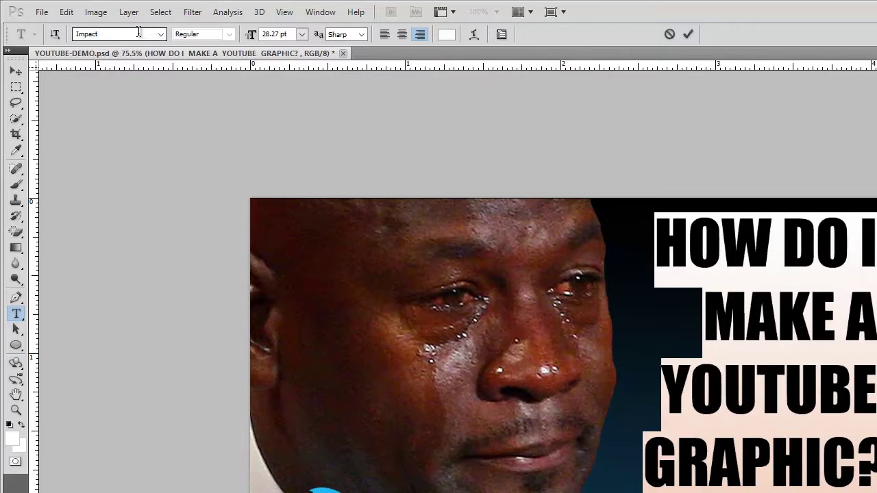
{"action": "left_click", "coordinate": [16, 71]}
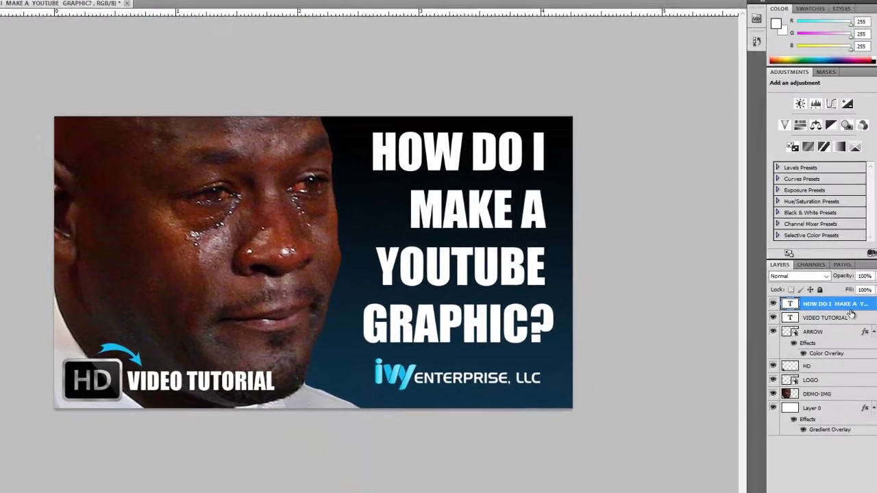
Step: Add a 5 px outside stroke in teal 00a4bc to the HOW DO I MAKE A YOUTUBE GRAPHIC? title layer
{"action": "double_click", "coordinate": [843, 312]}
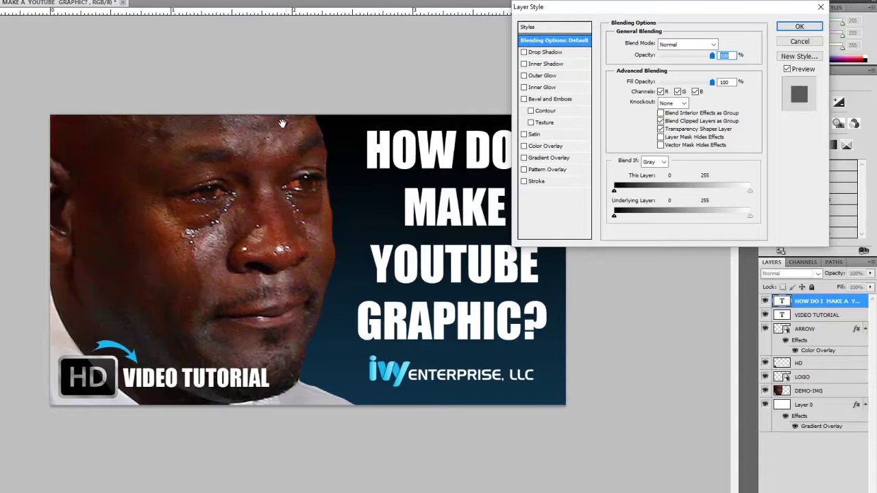
{"action": "left_click_drag", "start_coordinate": [687, 13], "coordinate": [198, 80]}
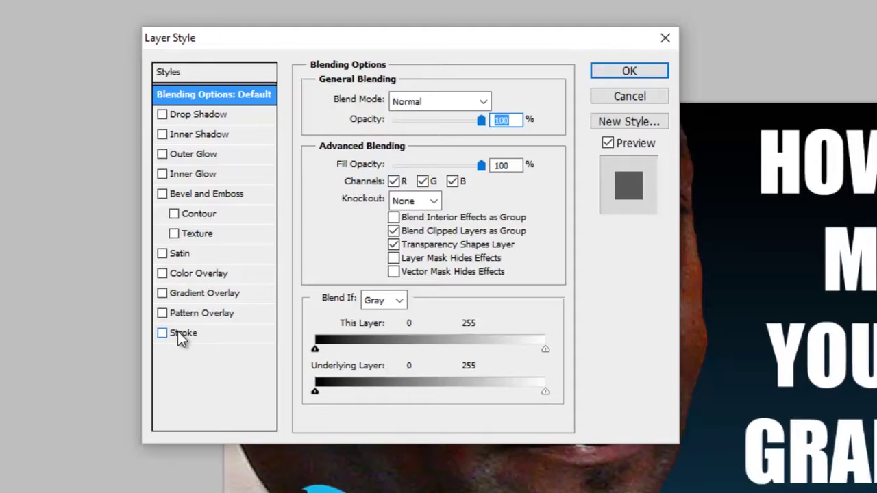
{"action": "left_click", "coordinate": [180, 334]}
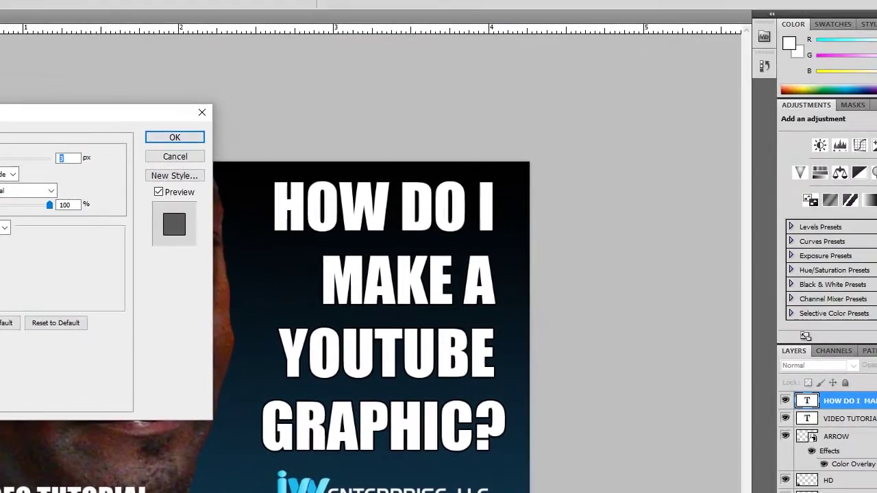
{"action": "left_click", "coordinate": [96, 201]}
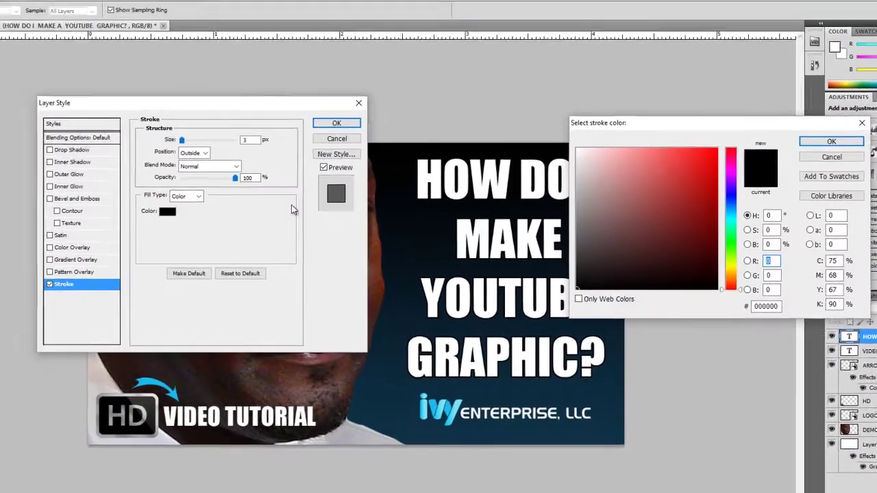
{"action": "left_click", "coordinate": [730, 214]}
{"action": "mouse_move", "coordinate": [713, 190]}
{"action": "left_mouse_down"}
{"action": "mouse_move", "coordinate": [733, 138]}
{"action": "mouse_move", "coordinate": [699, 166]}
{"action": "mouse_move", "coordinate": [727, 170]}
{"action": "mouse_move", "coordinate": [739, 207]}
{"action": "left_mouse_up"}
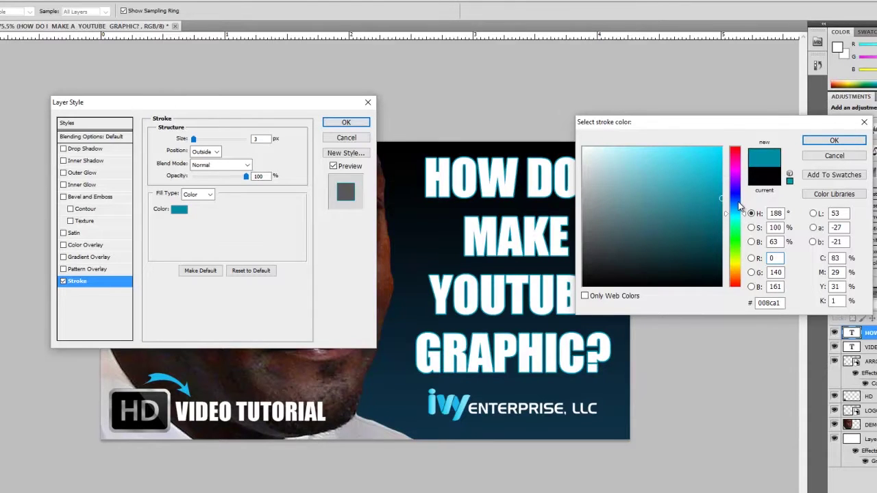
{"action": "left_click", "coordinate": [721, 158]}
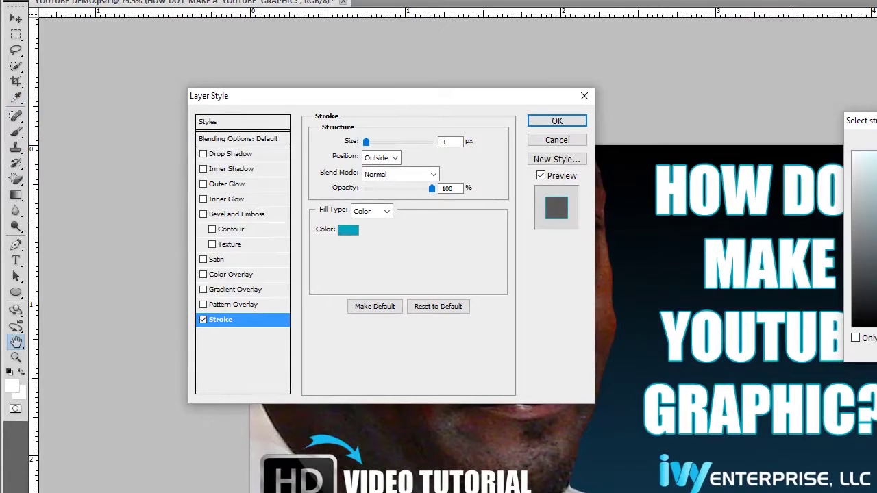
{"action": "key", "text": "Return"}
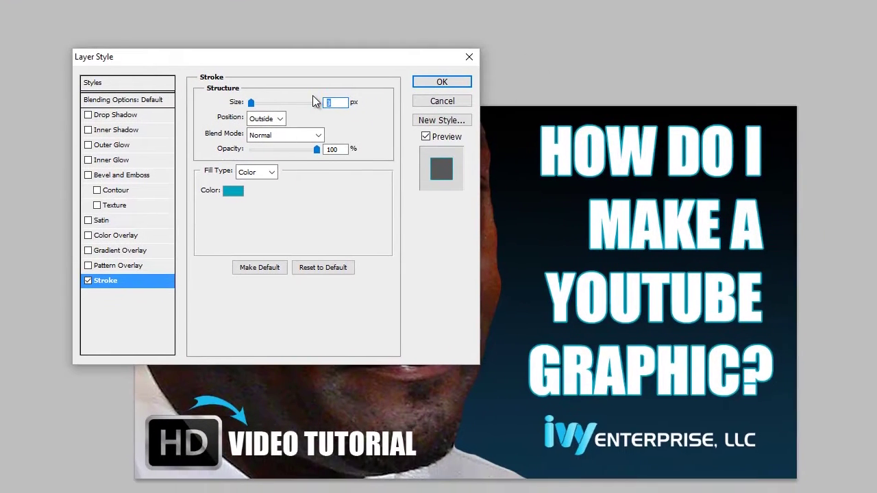
{"action": "type", "text": "5"}
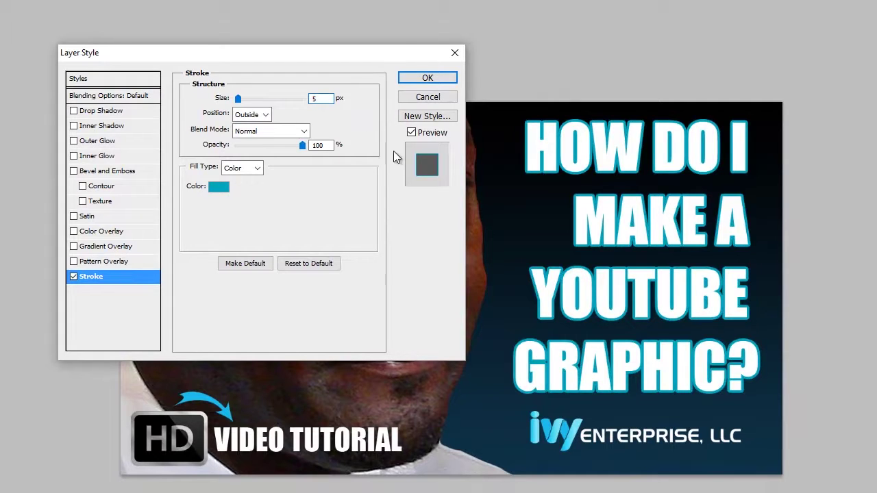
Step: Add a gradient overlay to the title, starting from the saved BLUE preset, with the title kept in view beside the dialogs
{"action": "left_click", "coordinate": [102, 248]}
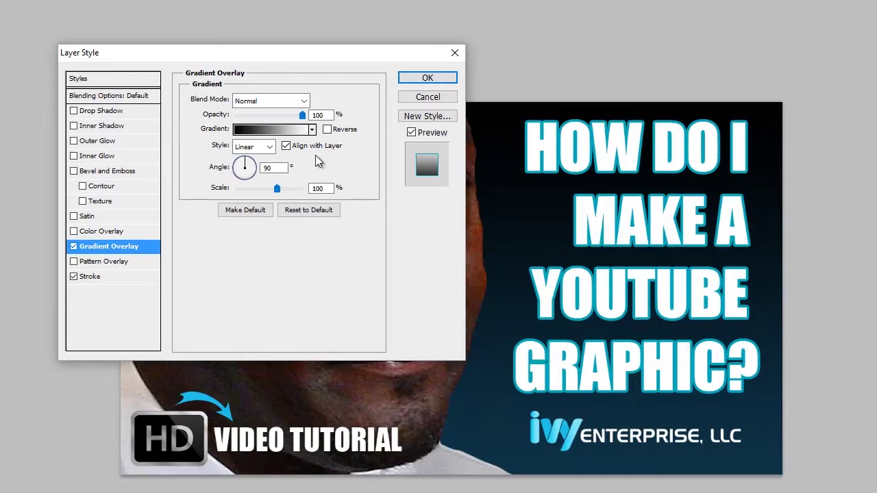
{"action": "left_click", "coordinate": [239, 130]}
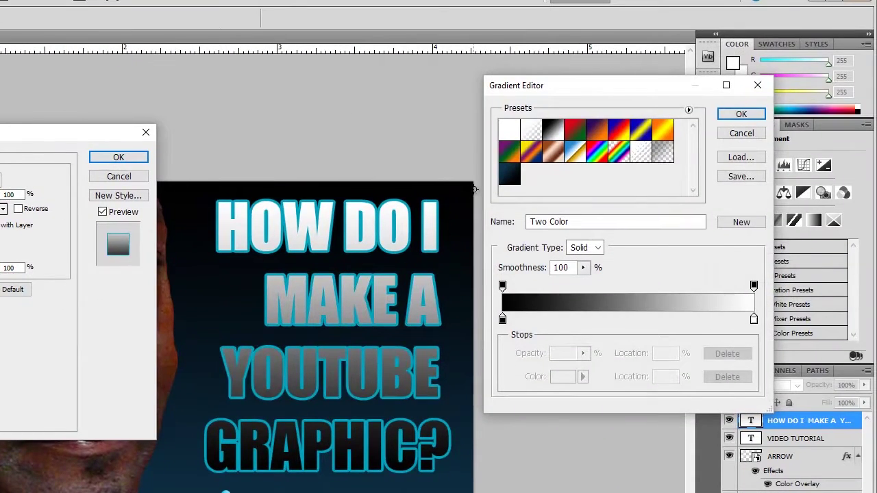
{"action": "left_click", "coordinate": [512, 177]}
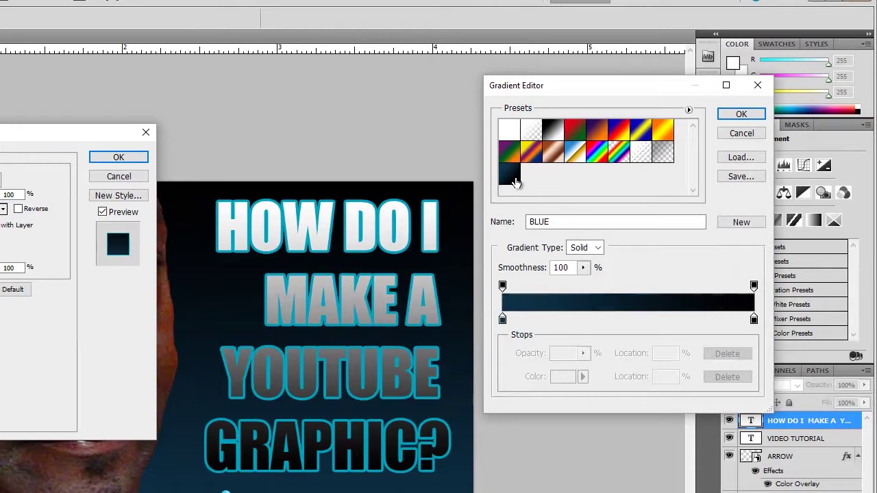
{"action": "left_click_drag", "start_coordinate": [573, 80], "coordinate": [0, 98]}
{"action": "left_click_drag", "start_coordinate": [149, 49], "coordinate": [73, 54]}
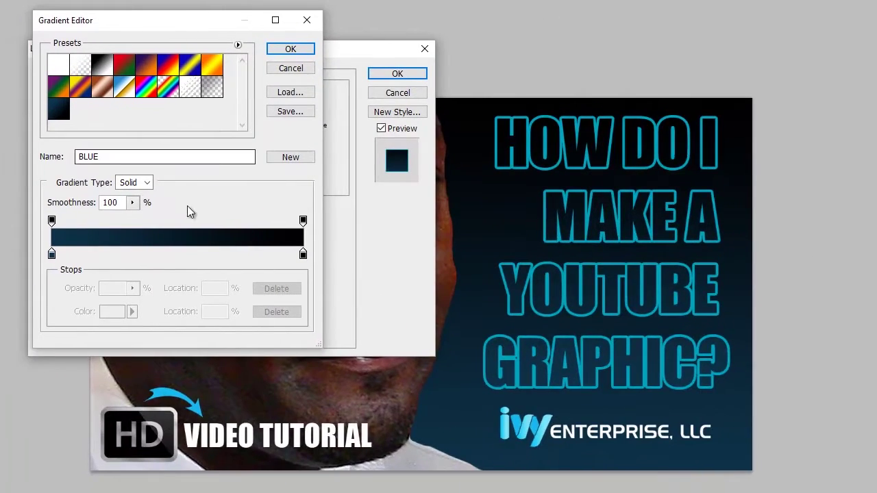
Step: Recolour the black end stop of the title's gradient to a light cyan with a hue of 188°
{"action": "left_click", "coordinate": [51, 256]}
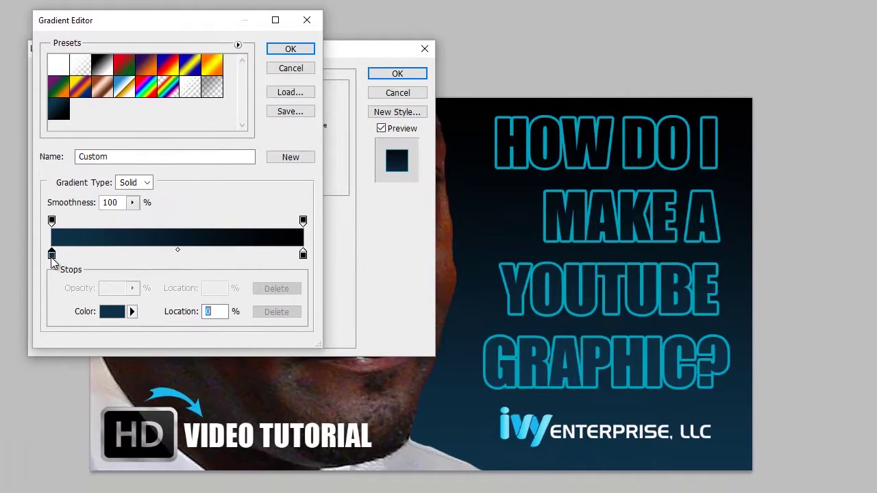
{"action": "double_click", "coordinate": [303, 255]}
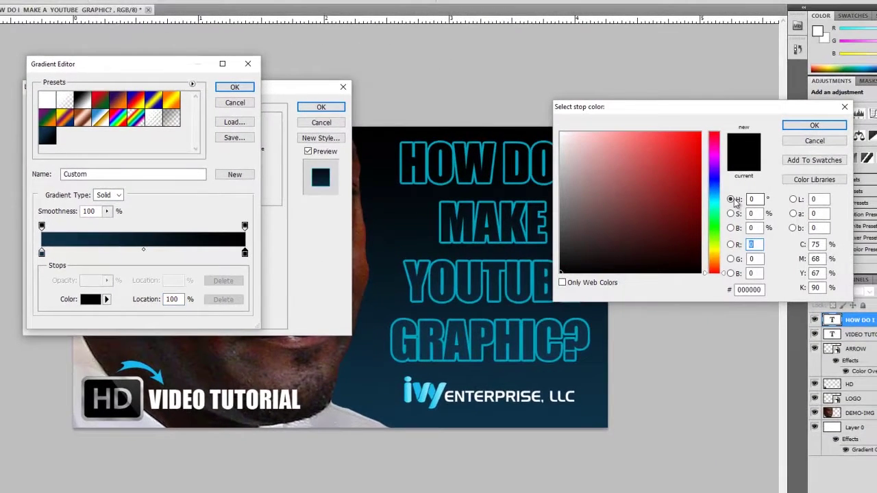
{"action": "left_click", "coordinate": [738, 199]}
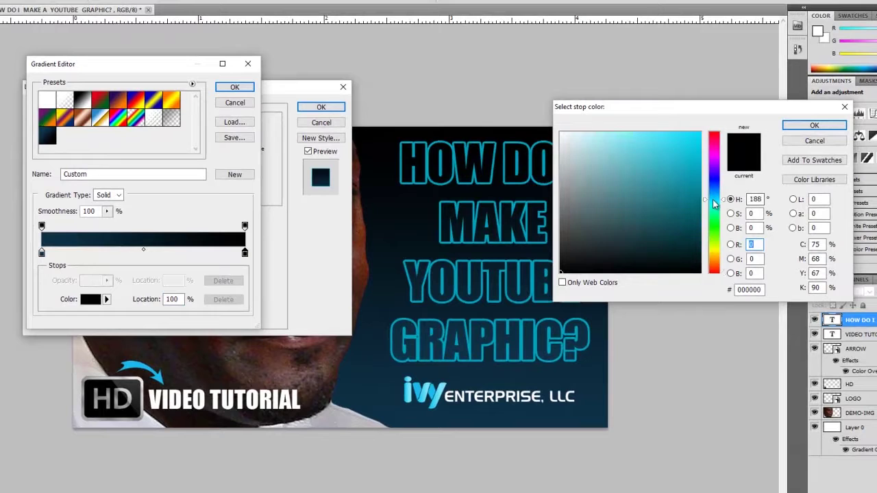
{"action": "left_click_drag", "start_coordinate": [677, 159], "coordinate": [714, 119]}
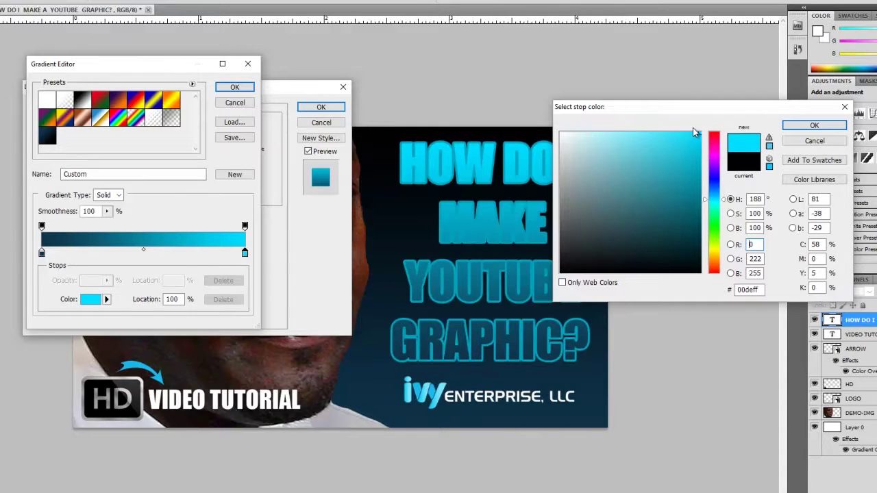
{"action": "left_click_drag", "start_coordinate": [691, 158], "coordinate": [705, 156]}
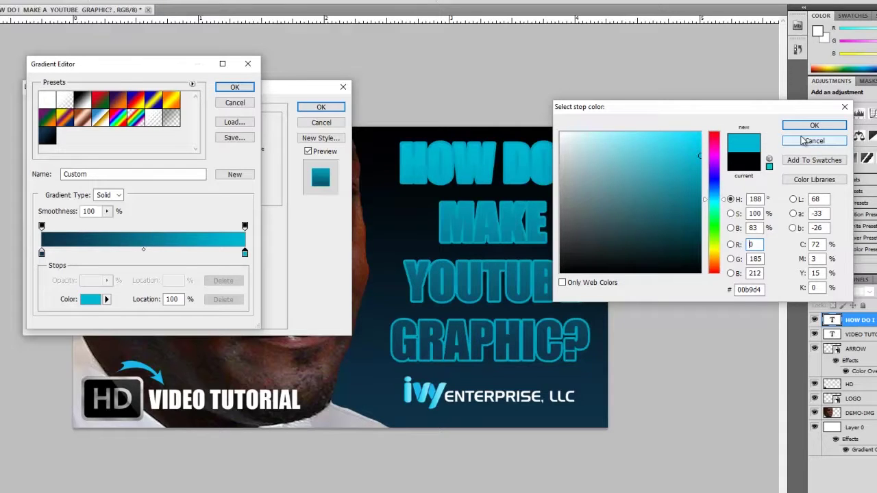
{"action": "left_click_drag", "start_coordinate": [640, 138], "coordinate": [653, 128]}
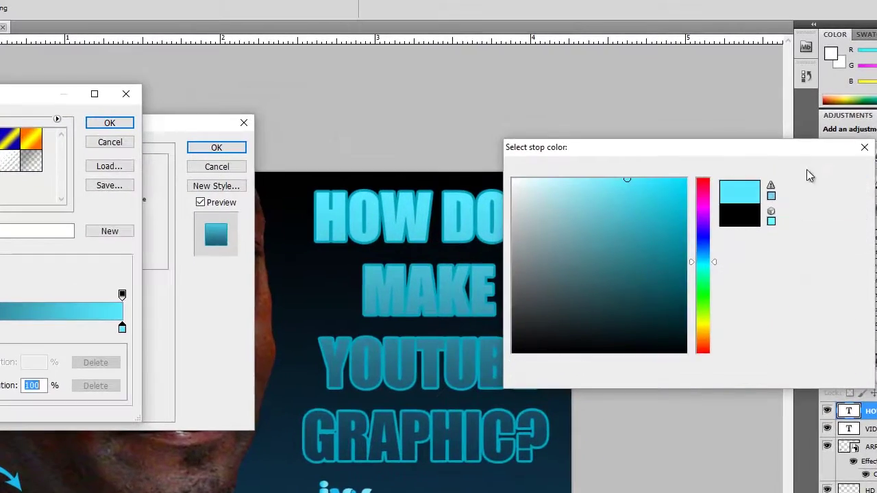
{"action": "left_click", "coordinate": [808, 161]}
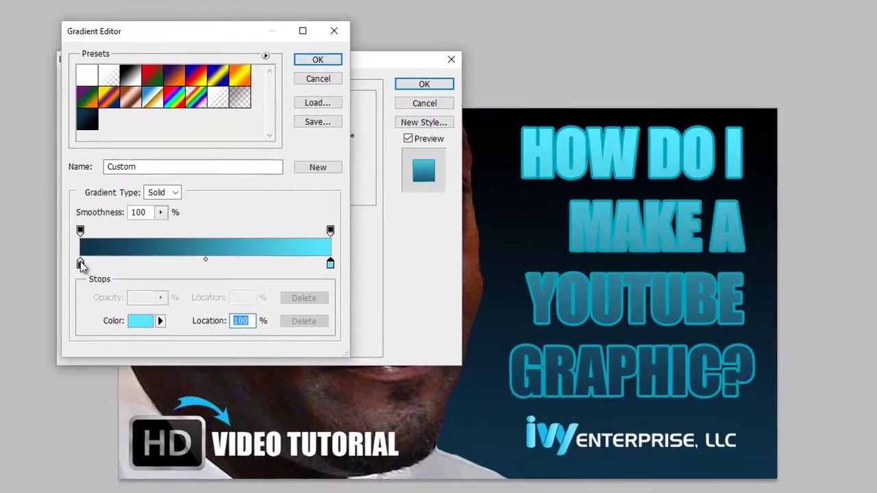
Step: Set the gradient's dark blue start stop to the deeper navy 02283e and accept the custom gradient
{"action": "double_click", "coordinate": [52, 271]}
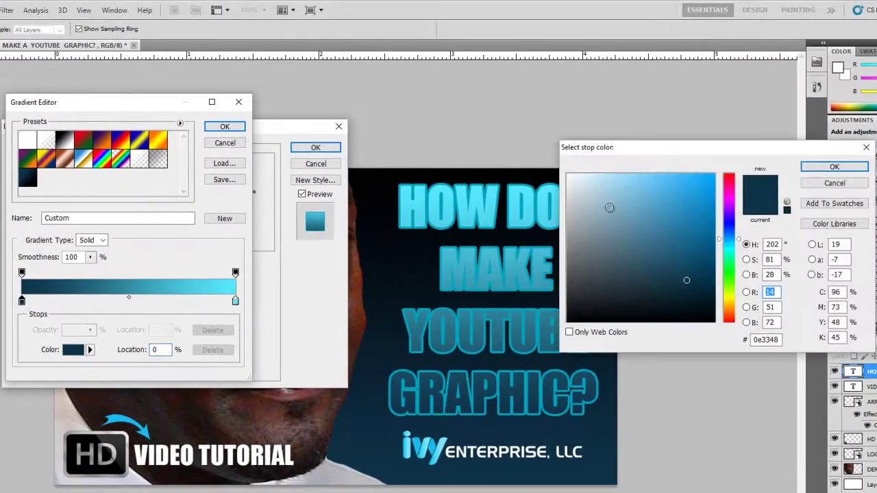
{"action": "left_click_drag", "start_coordinate": [665, 290], "coordinate": [709, 287]}
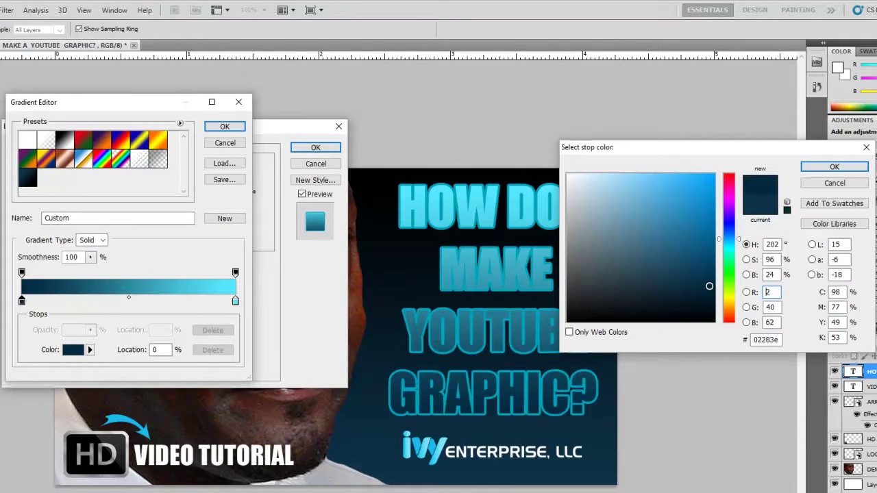
{"action": "left_click", "coordinate": [830, 169]}
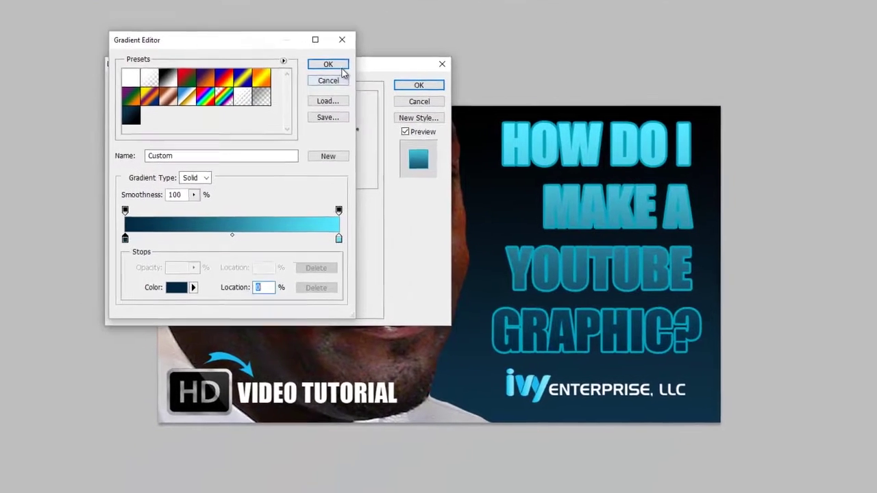
{"action": "left_click", "coordinate": [225, 127]}
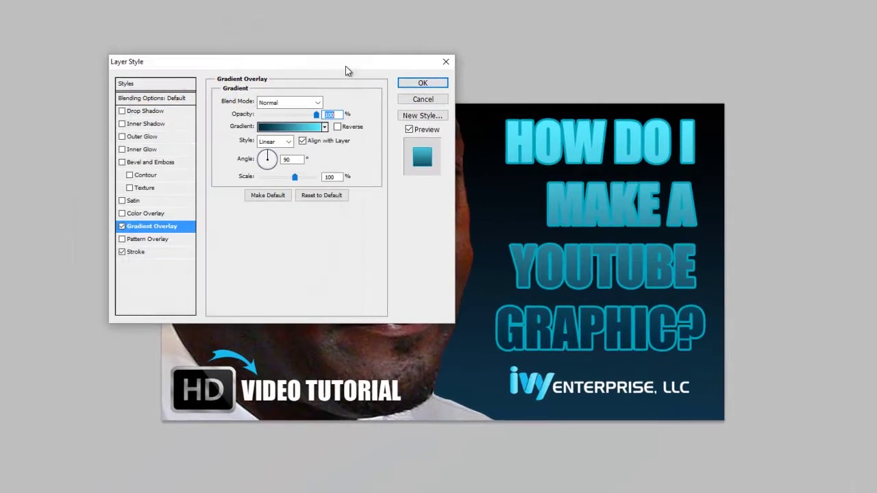
Step: Try light cyan, dark teal, white and grey stroke colours on the title, comparing with the finished VIDEO-GRAPHICS.jpg image
{"action": "left_click", "coordinate": [135, 252]}
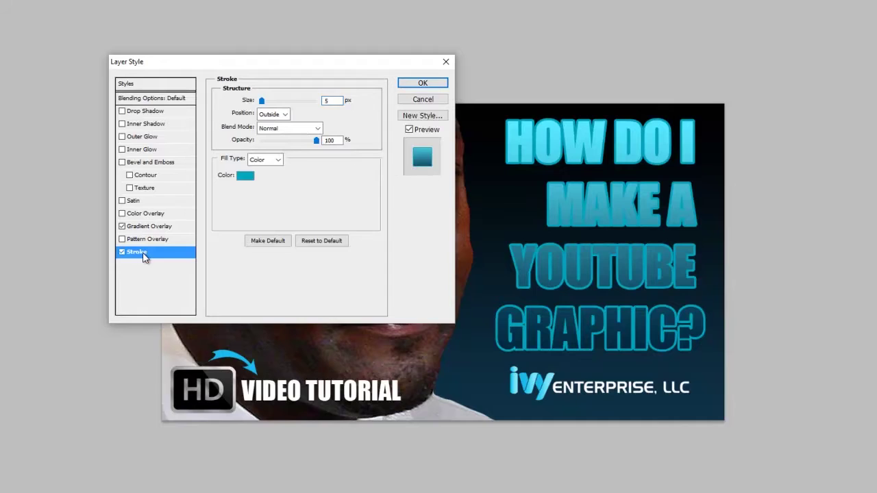
{"action": "left_click", "coordinate": [246, 176]}
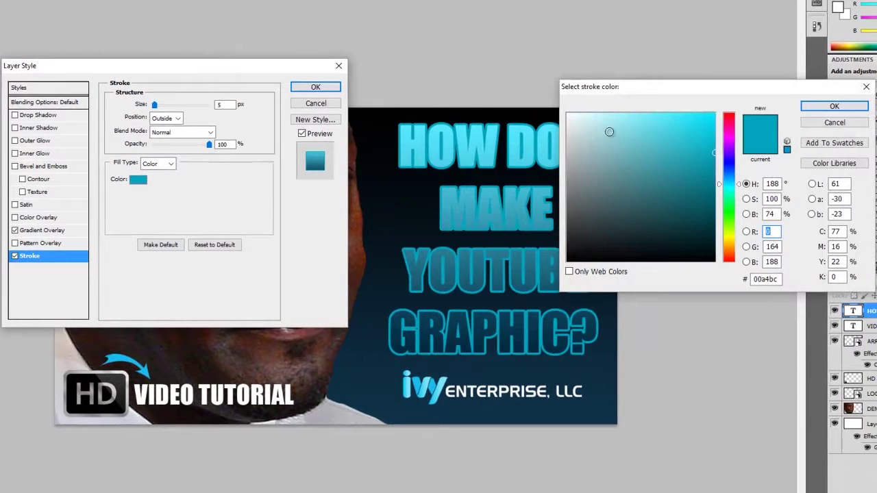
{"action": "left_click_drag", "start_coordinate": [651, 136], "coordinate": [656, 116]}
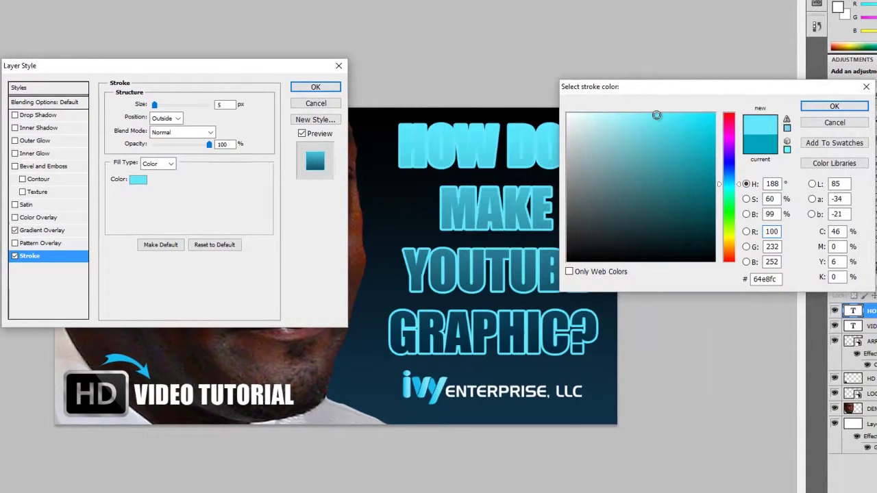
{"action": "mouse_move", "coordinate": [657, 115]}
{"action": "left_mouse_down"}
{"action": "mouse_move", "coordinate": [662, 174]}
{"action": "mouse_move", "coordinate": [610, 178]}
{"action": "left_mouse_up"}
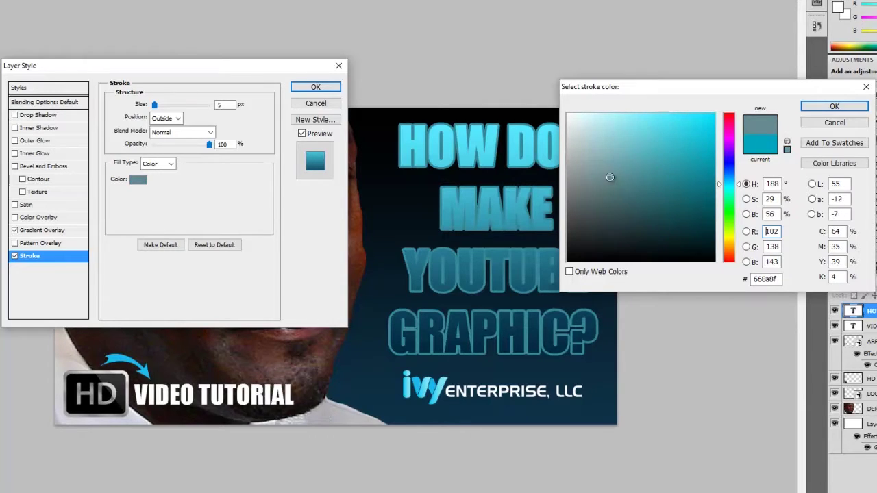
{"action": "left_click_drag", "start_coordinate": [711, 118], "coordinate": [720, 111]}
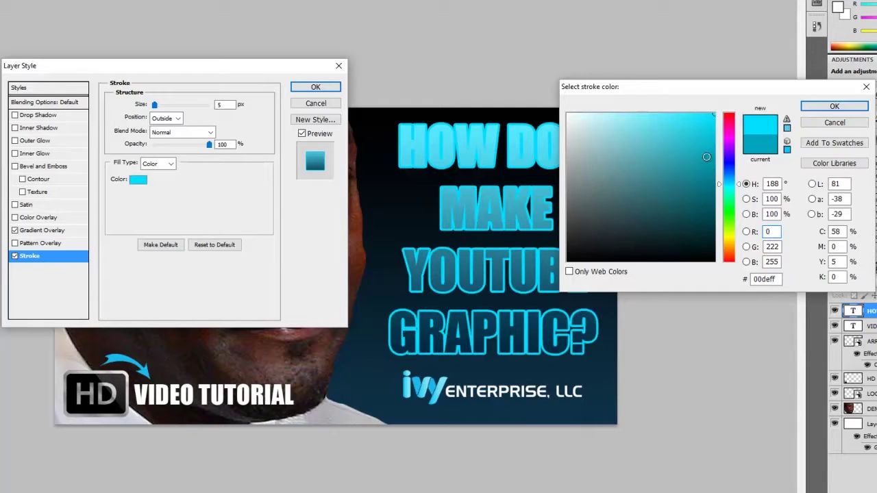
{"action": "left_click_drag", "start_coordinate": [696, 179], "coordinate": [718, 193]}
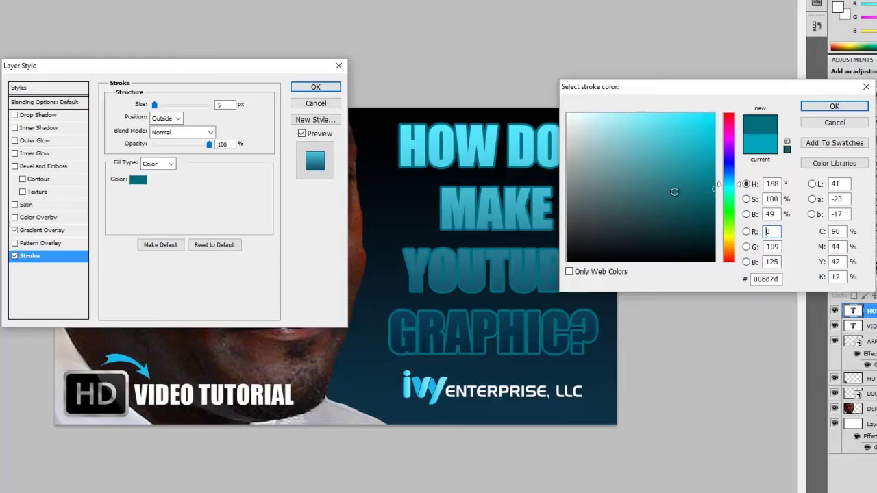
{"action": "left_click", "coordinate": [684, 159]}
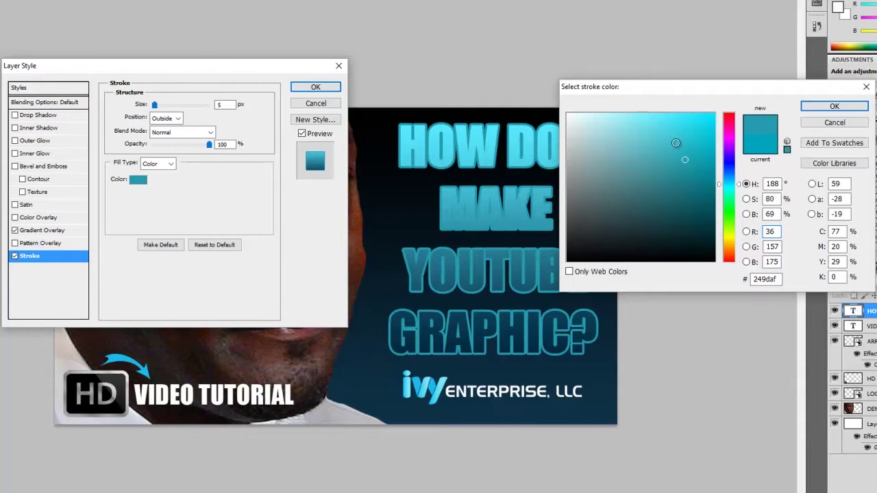
{"action": "mouse_move", "coordinate": [675, 142]}
{"action": "left_mouse_down"}
{"action": "mouse_move", "coordinate": [584, 133]}
{"action": "mouse_move", "coordinate": [552, 105]}
{"action": "left_mouse_up"}
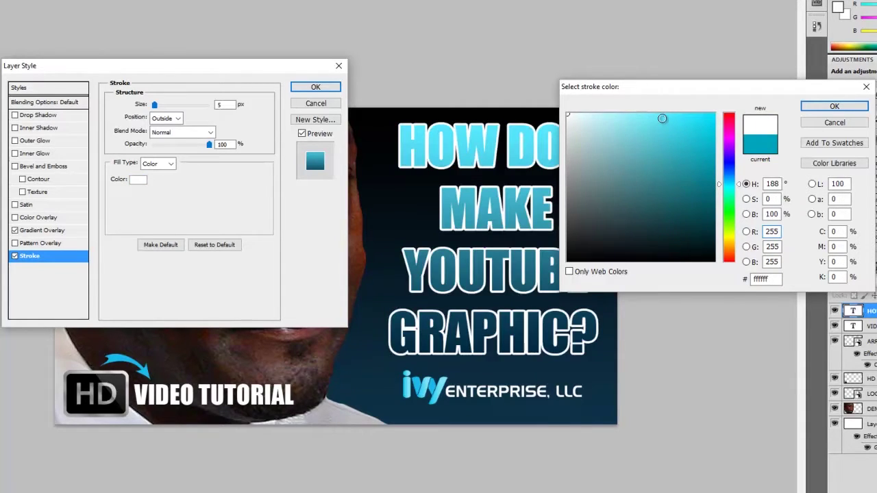
{"action": "mouse_move", "coordinate": [662, 119]}
{"action": "left_mouse_down"}
{"action": "mouse_move", "coordinate": [576, 180]}
{"action": "mouse_move", "coordinate": [544, 190]}
{"action": "left_mouse_up"}
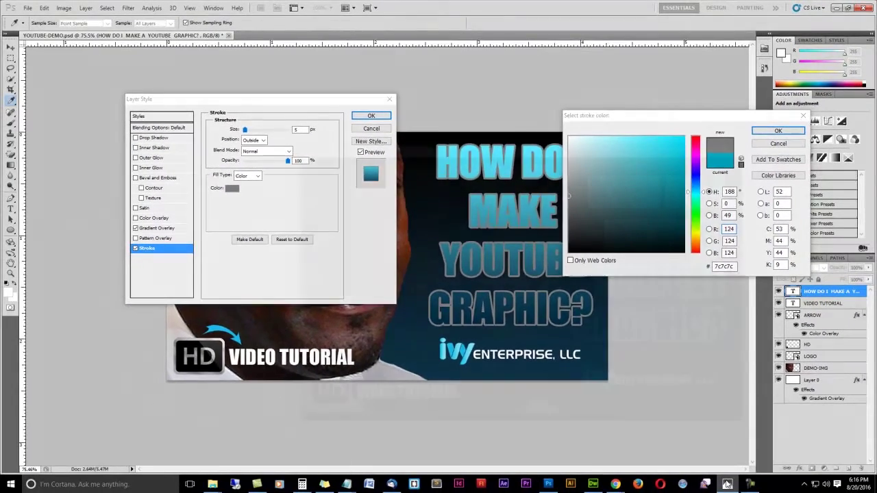
{"action": "left_click", "coordinate": [727, 485]}
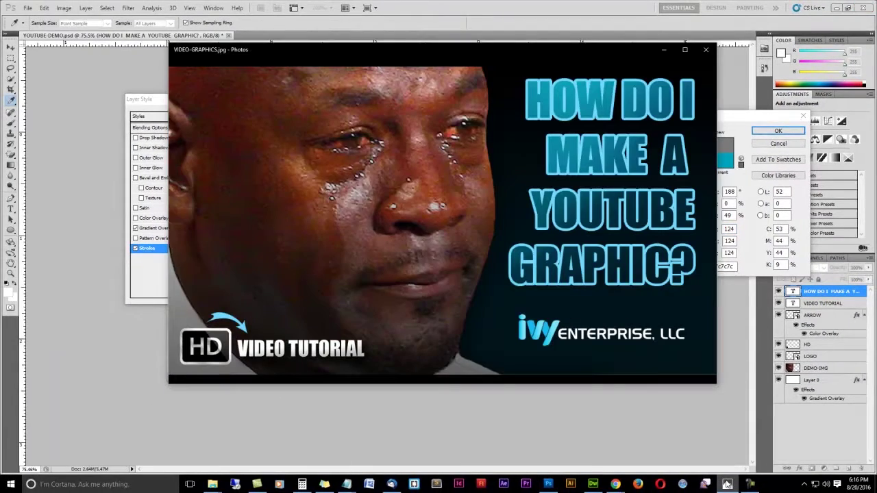
{"action": "left_click", "coordinate": [727, 485]}
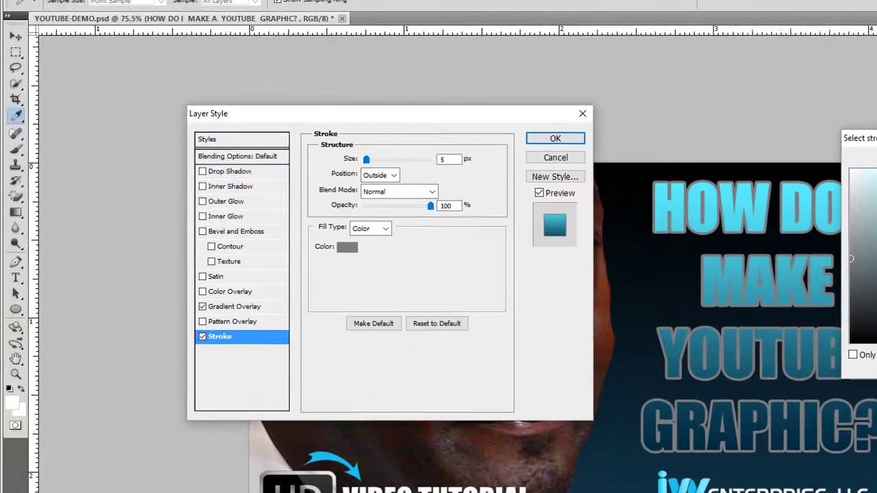
{"action": "left_click", "coordinate": [778, 144]}
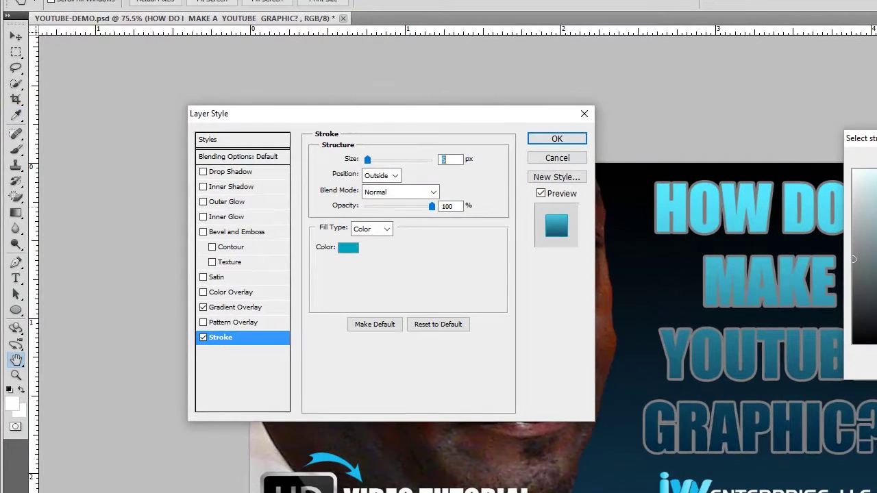
Step: Recolour the cyan end stop of the title's gradient overlay to the paler cyan 85e9f8
{"action": "left_click", "coordinate": [253, 308]}
{"action": "left_click", "coordinate": [401, 190]}
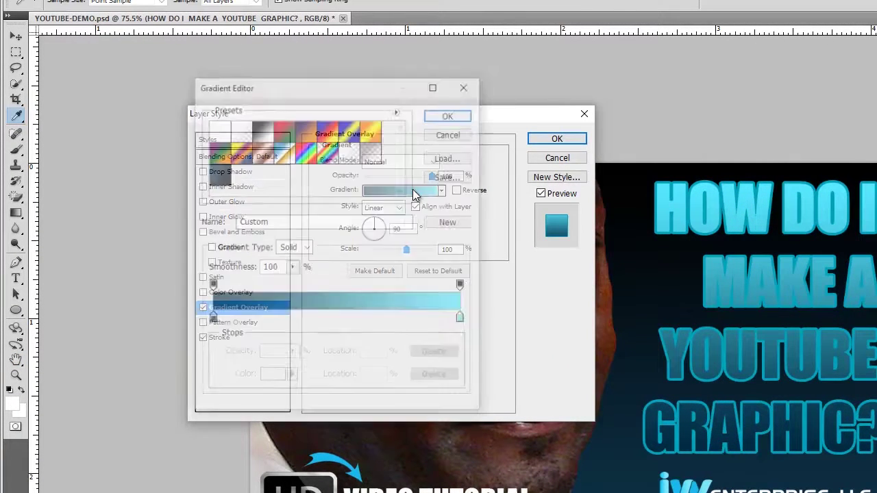
{"action": "left_click", "coordinate": [463, 319]}
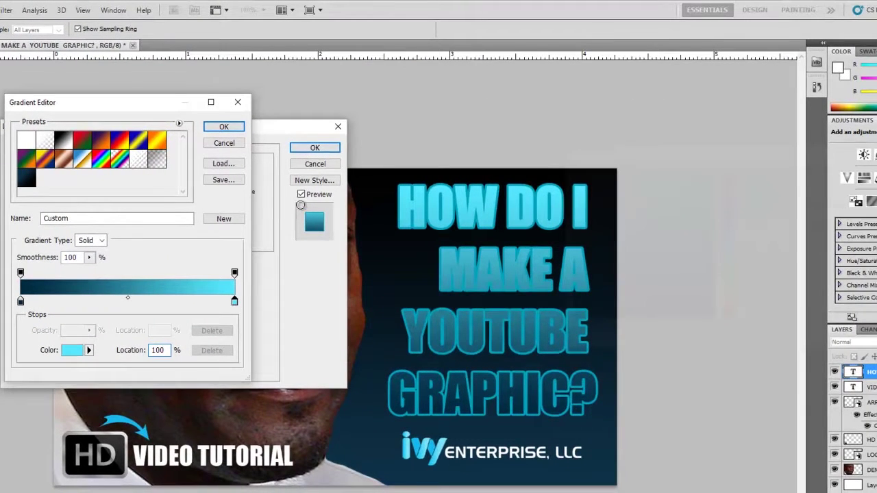
{"action": "left_click", "coordinate": [71, 350]}
{"action": "mouse_move", "coordinate": [646, 168]}
{"action": "left_mouse_down"}
{"action": "mouse_move", "coordinate": [689, 237]}
{"action": "mouse_move", "coordinate": [716, 251]}
{"action": "left_mouse_up"}
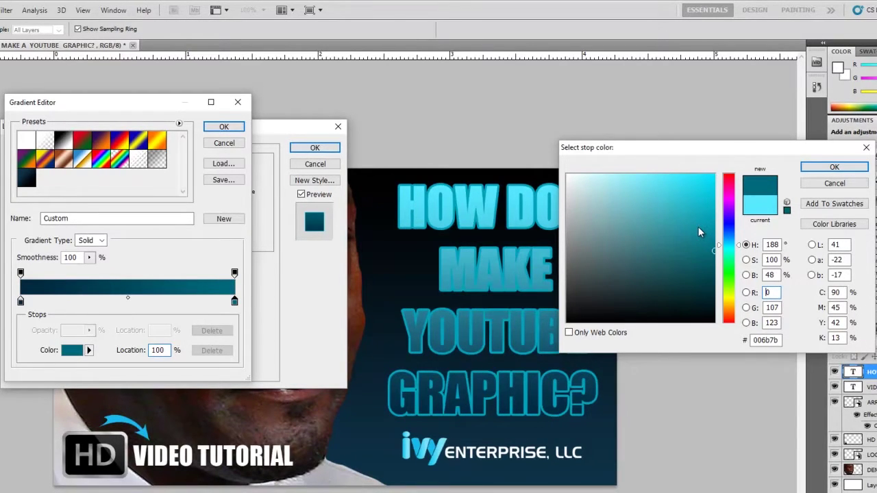
{"action": "left_click_drag", "start_coordinate": [695, 231], "coordinate": [719, 216]}
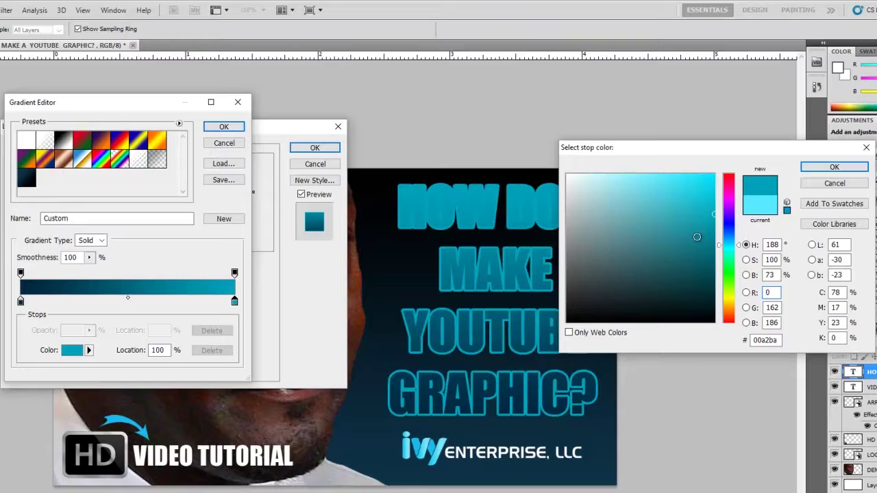
{"action": "left_click_drag", "start_coordinate": [700, 204], "coordinate": [636, 179]}
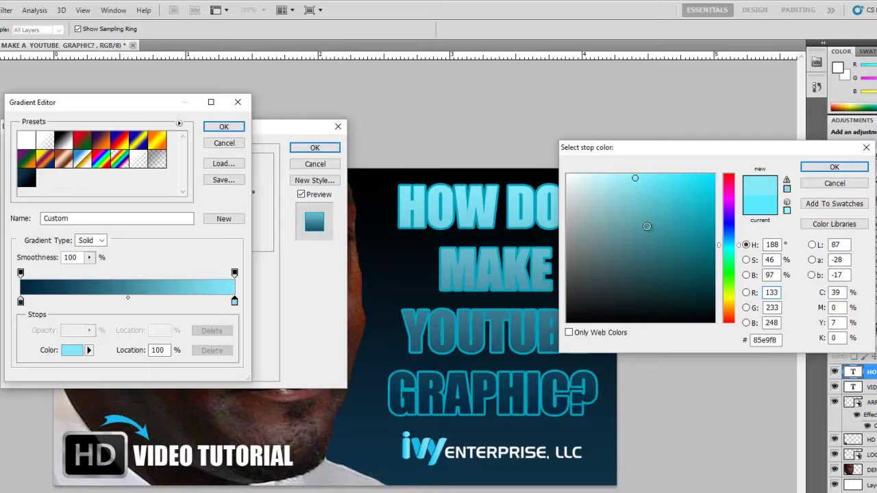
{"action": "left_click", "coordinate": [812, 167]}
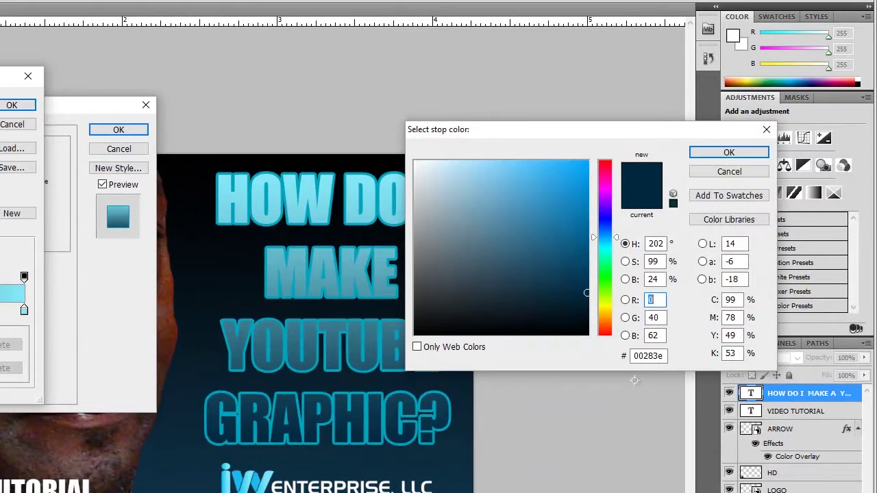
Step: Darken the gradient's navy start stop, move it to the 23% location and accept the gradient
{"action": "left_click_drag", "start_coordinate": [584, 300], "coordinate": [591, 309]}
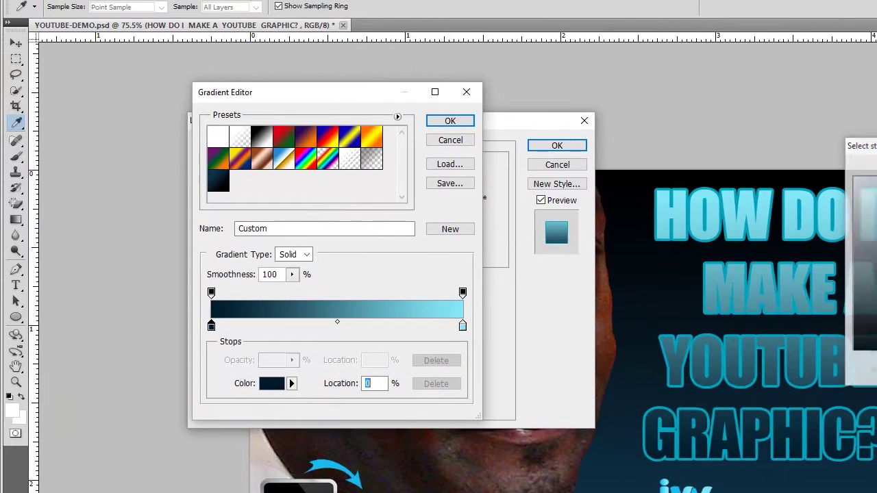
{"action": "key", "text": "Return"}
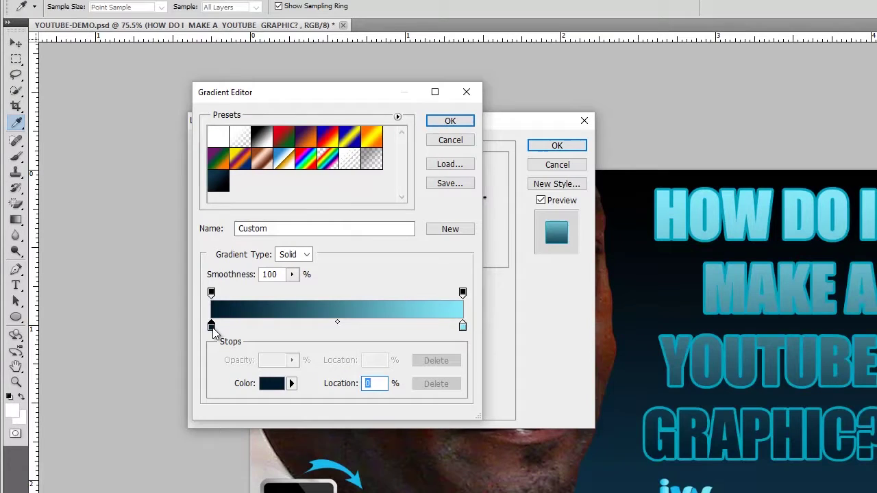
{"action": "left_click_drag", "start_coordinate": [212, 332], "coordinate": [271, 331]}
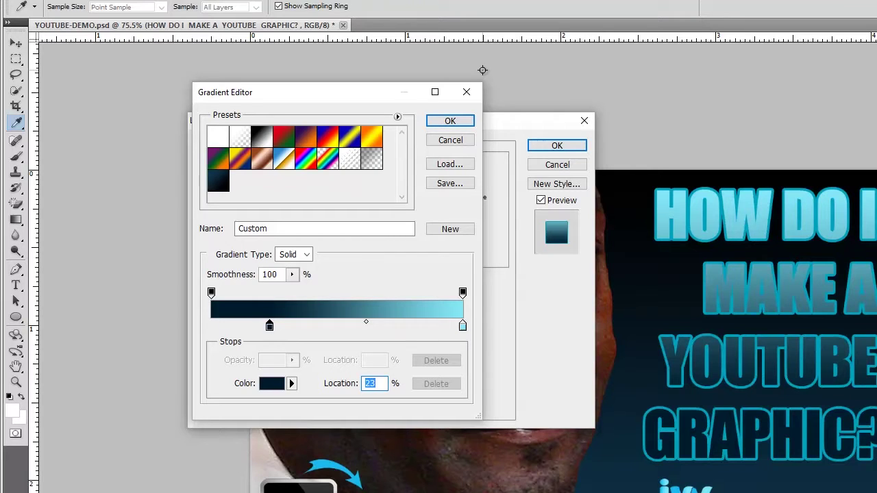
{"action": "left_click", "coordinate": [450, 122]}
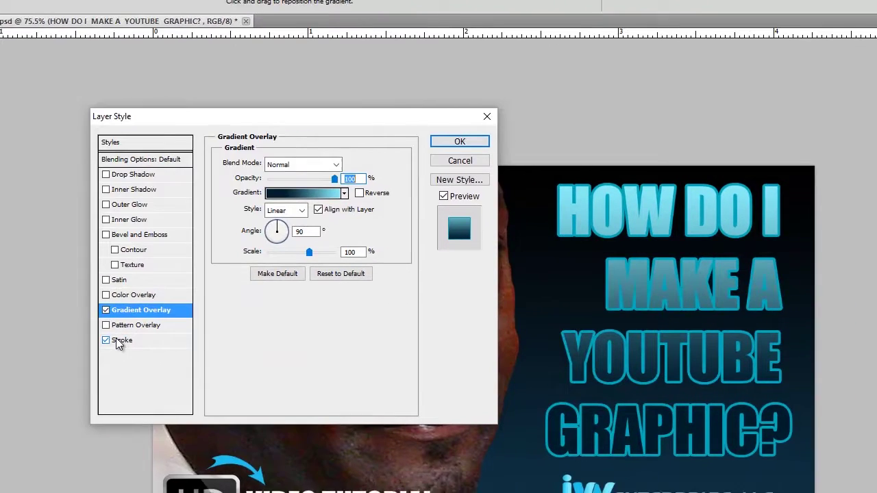
Step: Try a lighter cyan 4dd7eb and a bluer 4db2eb as the title's stroke colour
{"action": "left_click", "coordinate": [220, 345]}
{"action": "left_click", "coordinate": [58, 236]}
{"action": "left_click", "coordinate": [573, 192]}
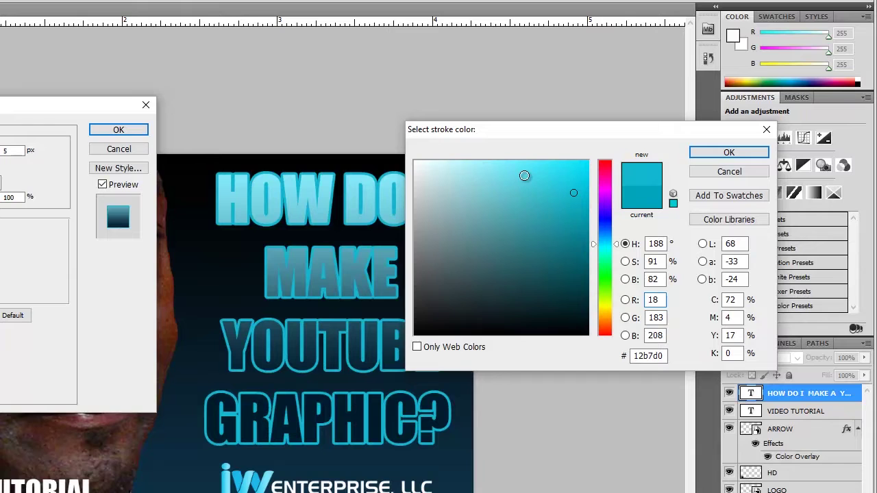
{"action": "left_click", "coordinate": [531, 174]}
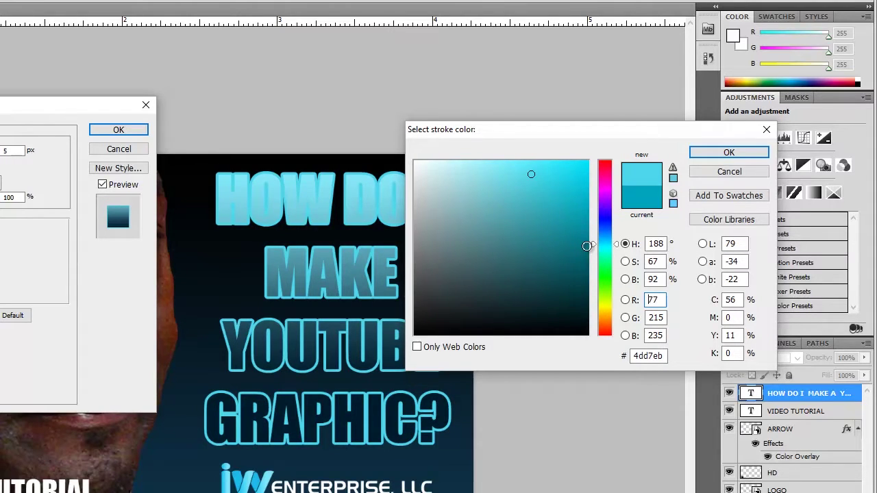
{"action": "left_click_drag", "start_coordinate": [598, 240], "coordinate": [600, 237]}
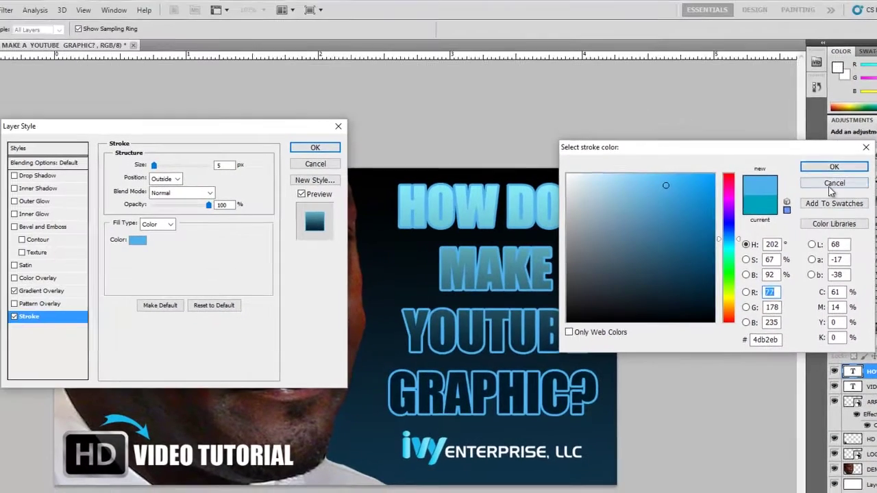
{"action": "left_click", "coordinate": [729, 152]}
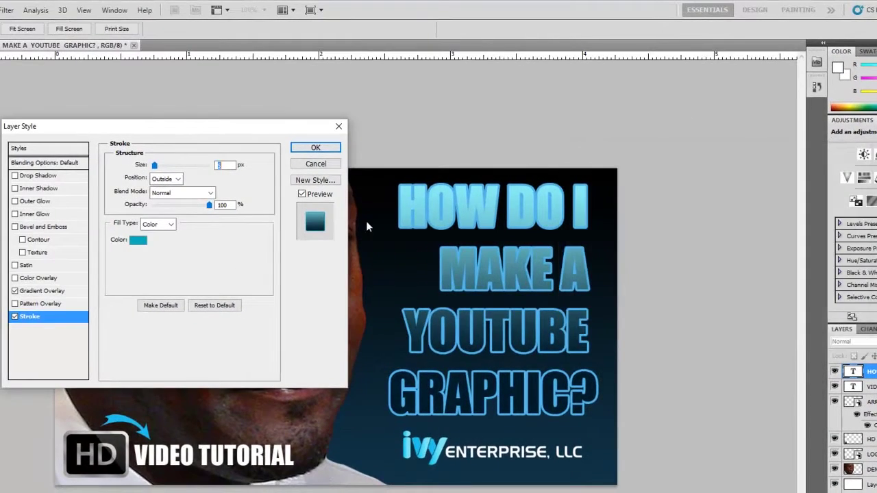
Step: Try blue tones with a hue of 199°, such as 61c5f4 and 7fccf0, on the title gradient's pale cyan end stop
{"action": "left_click", "coordinate": [50, 292]}
{"action": "left_click", "coordinate": [171, 194]}
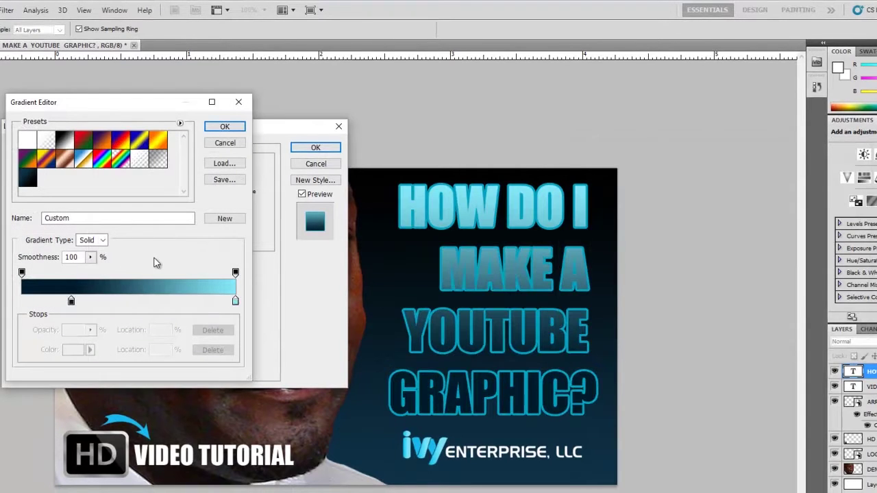
{"action": "left_click", "coordinate": [235, 302]}
{"action": "double_click", "coordinate": [235, 303]}
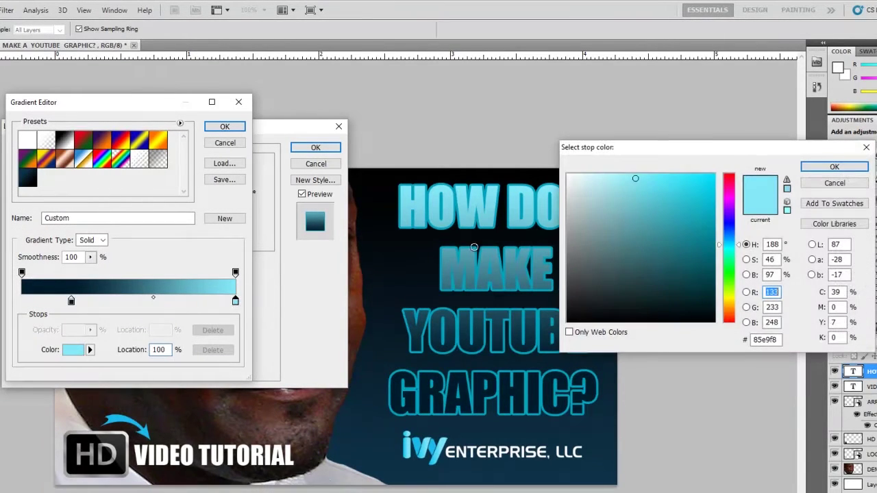
{"action": "left_click", "coordinate": [713, 199]}
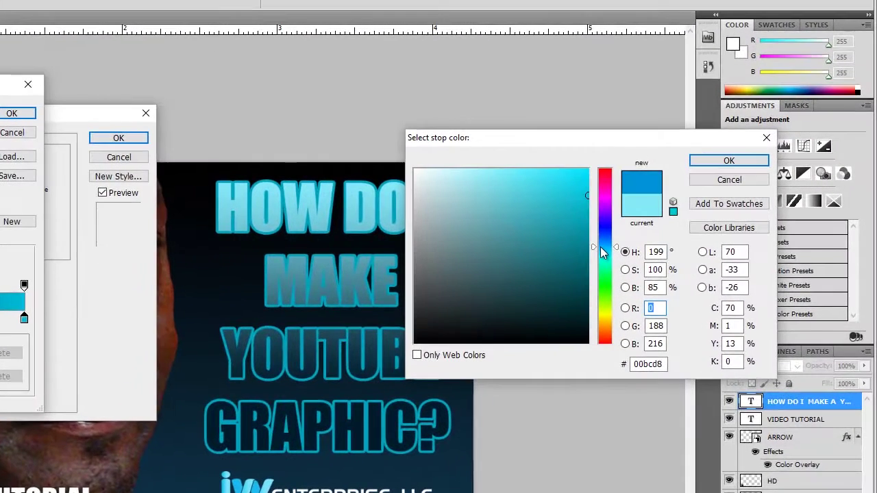
{"action": "left_click", "coordinate": [726, 245]}
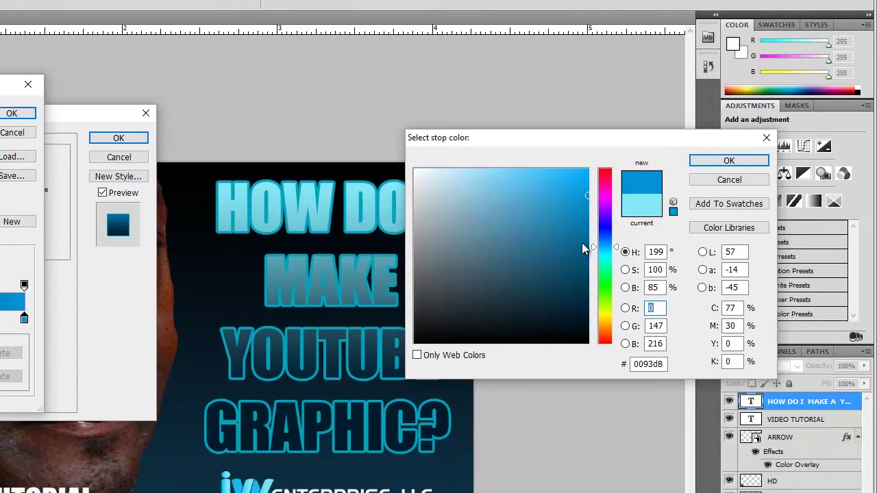
{"action": "left_click", "coordinate": [537, 180]}
{"action": "left_click_drag", "start_coordinate": [537, 179], "coordinate": [534, 176]}
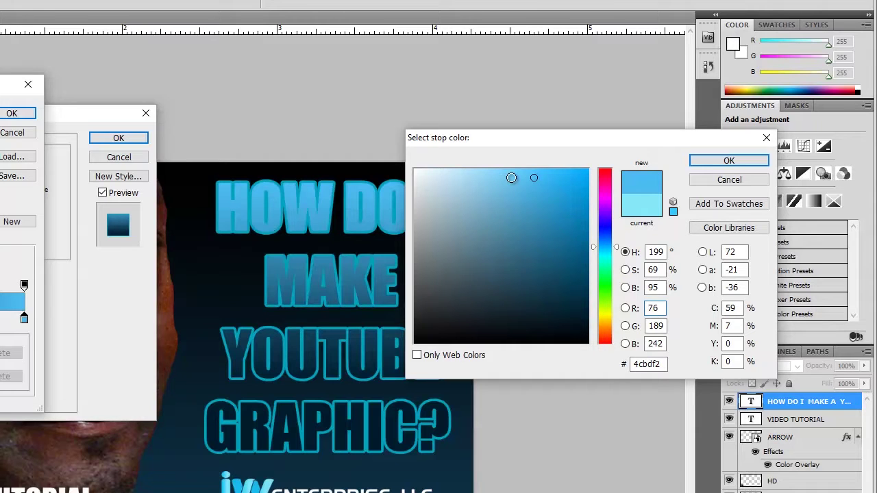
{"action": "left_click", "coordinate": [520, 177]}
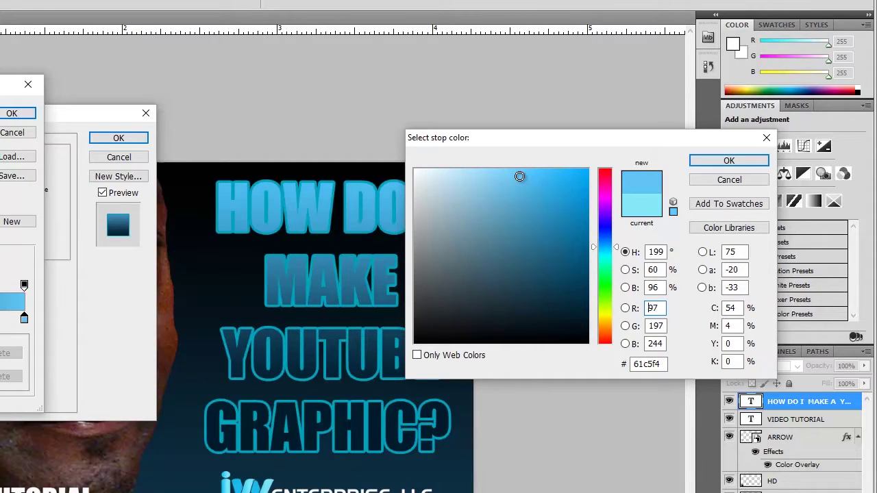
{"action": "left_click", "coordinate": [497, 179]}
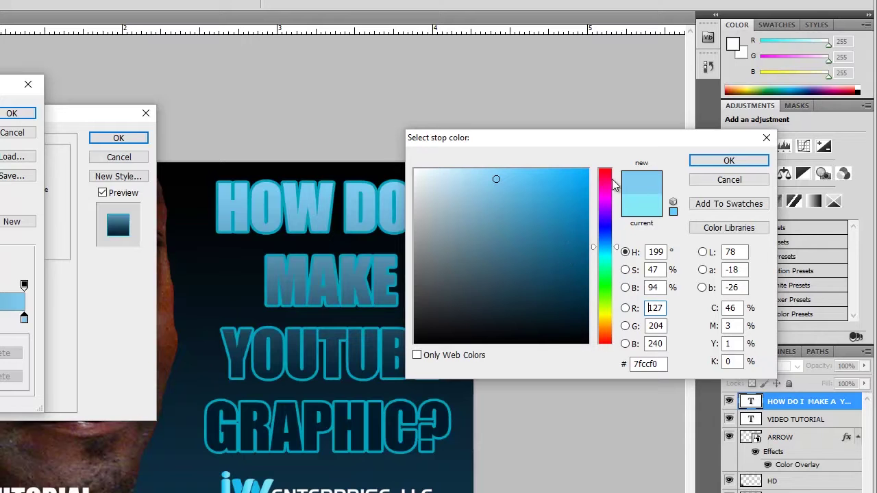
{"action": "left_click", "coordinate": [626, 209]}
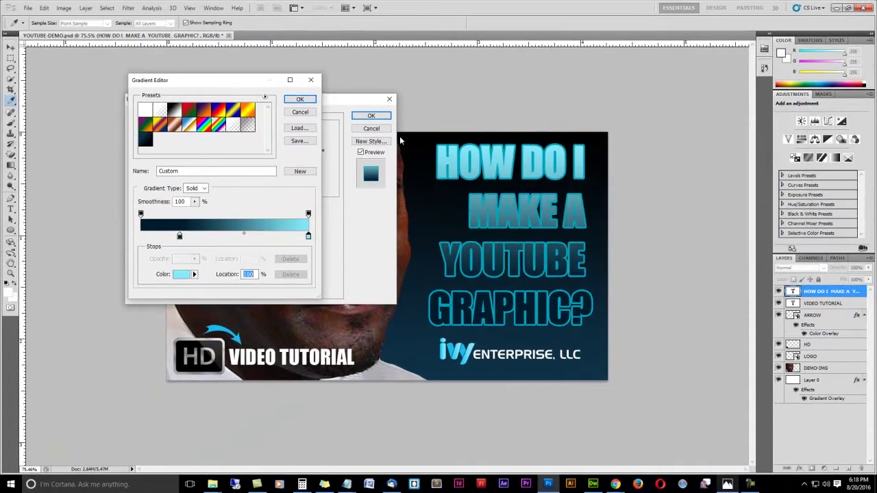
{"action": "left_click", "coordinate": [775, 133]}
Step: Accept the custom gradient and apply the title's layer style
{"action": "left_click", "coordinate": [302, 103]}
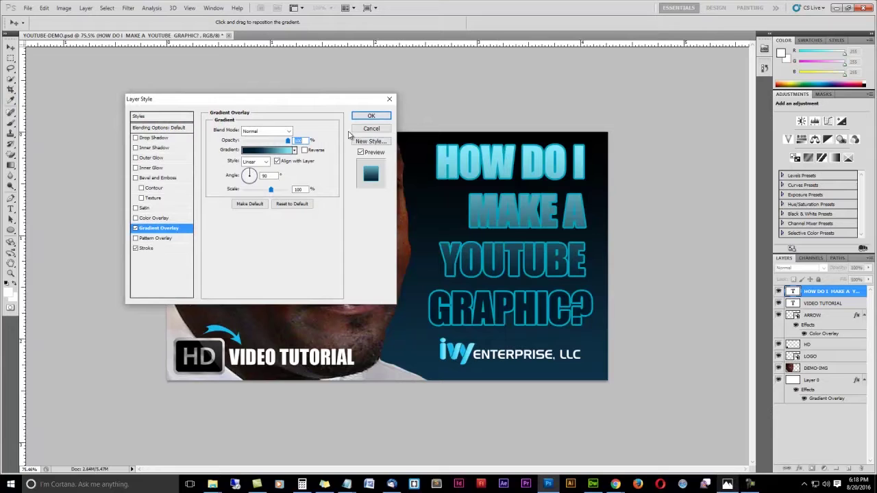
{"action": "left_click", "coordinate": [370, 116]}
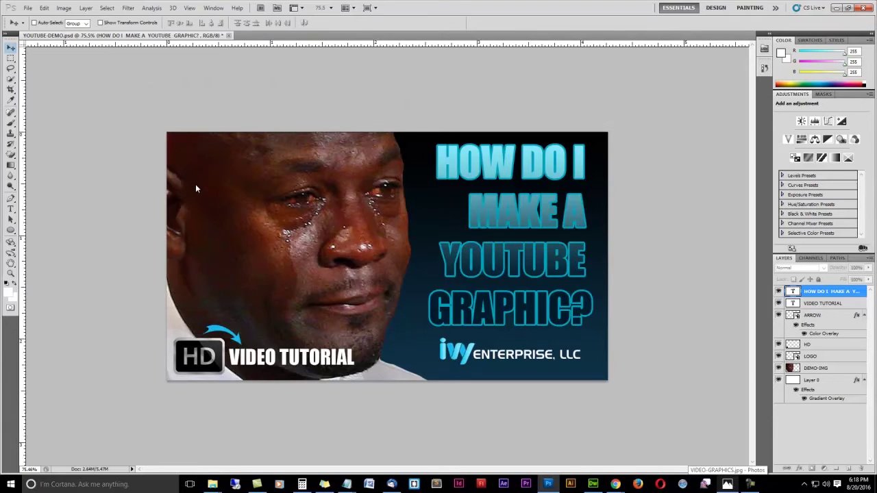